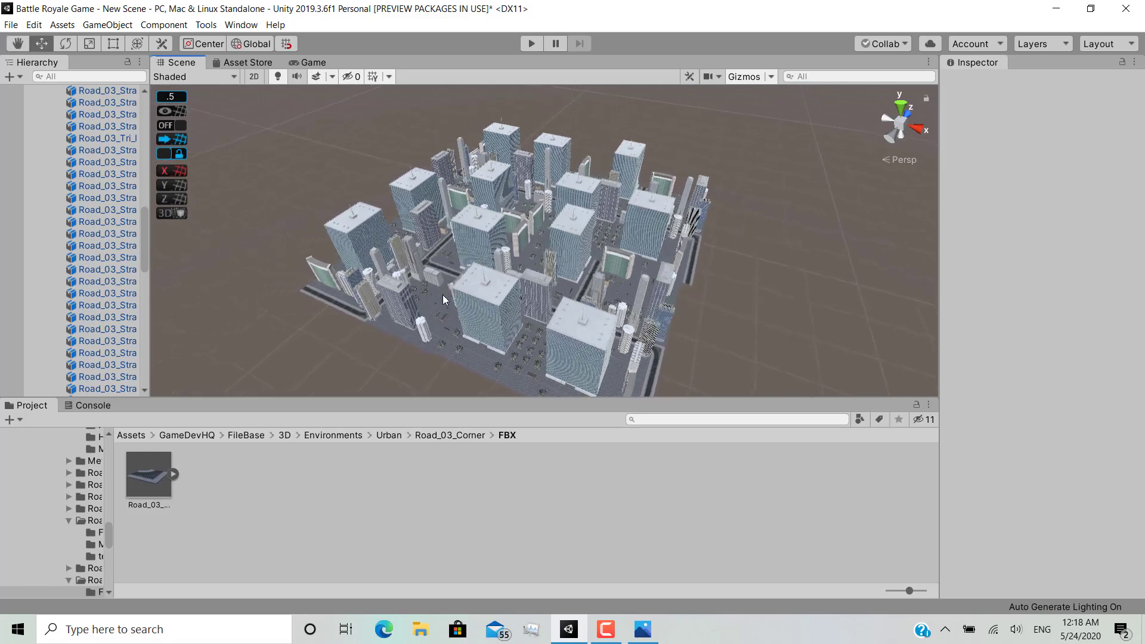
Examine the city scene from above and along the street between the highrise buildings.
middle_click_drag(423, 309, 629, 289)
left_click_drag(629, 294, 654, 310, "alt")
left_click(655, 310)
left_click(277, 328)
scroll(714, 356, "up", 2)
middle_click_drag(715, 356, 591, 313)
left_click_drag(592, 312, 573, 334, "alt")
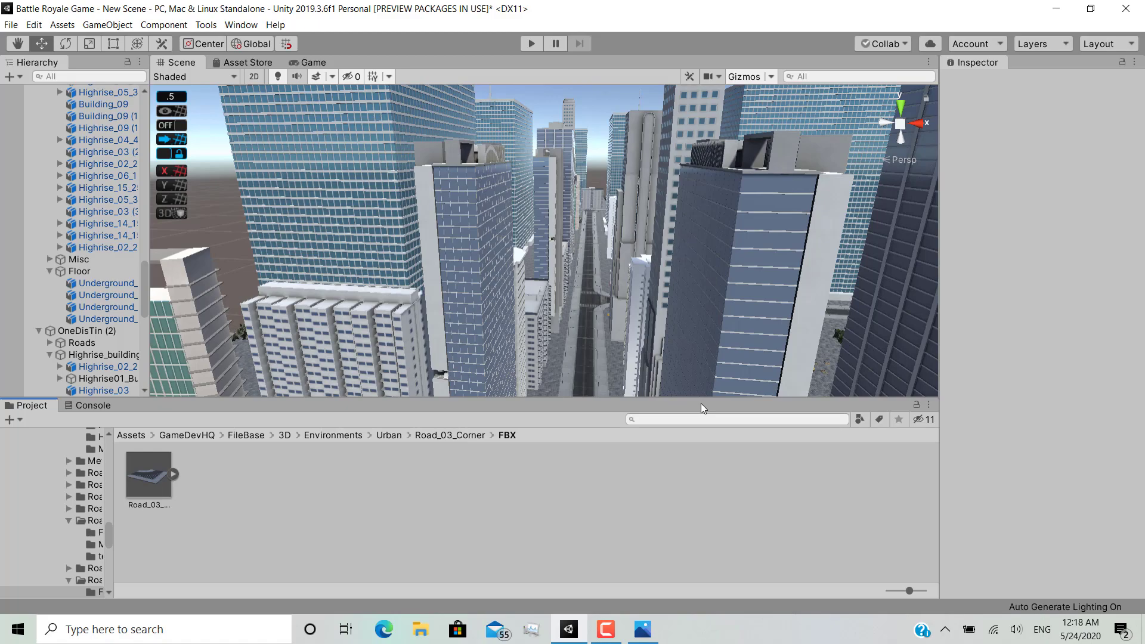
left_click_drag(607, 345, 560, 325, "alt")
key("w")
right_click_drag(560, 325, 24, 343)
key("s")
key("w")
left_click(7, 343)
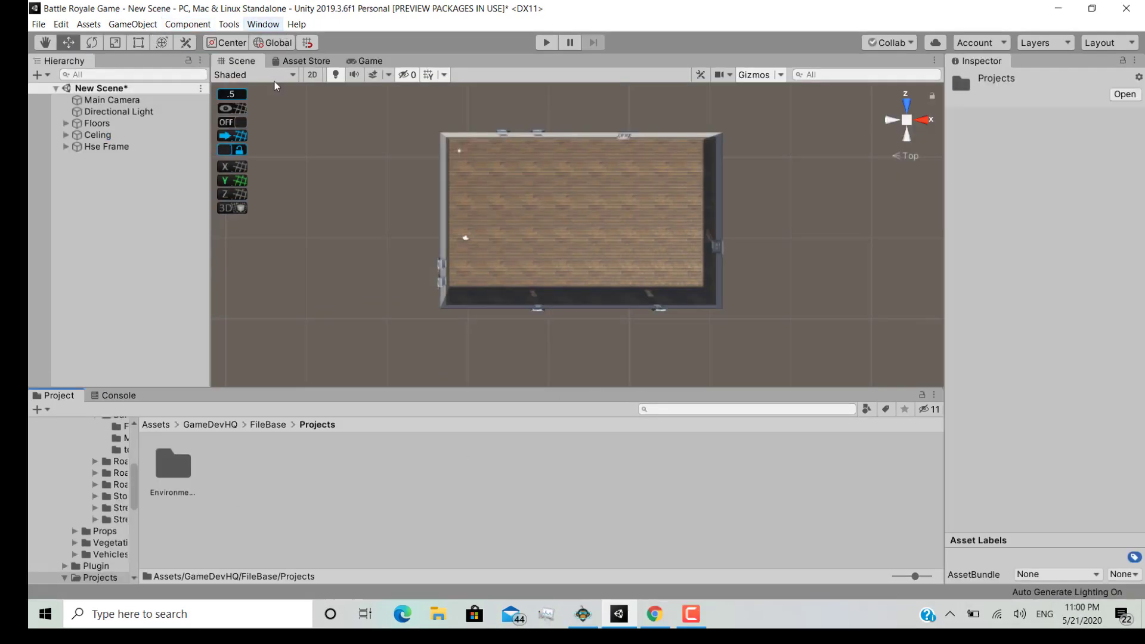
Open the GameDevHQ Filebase asset browser.
left_click(263, 24)
left_click(292, 90)
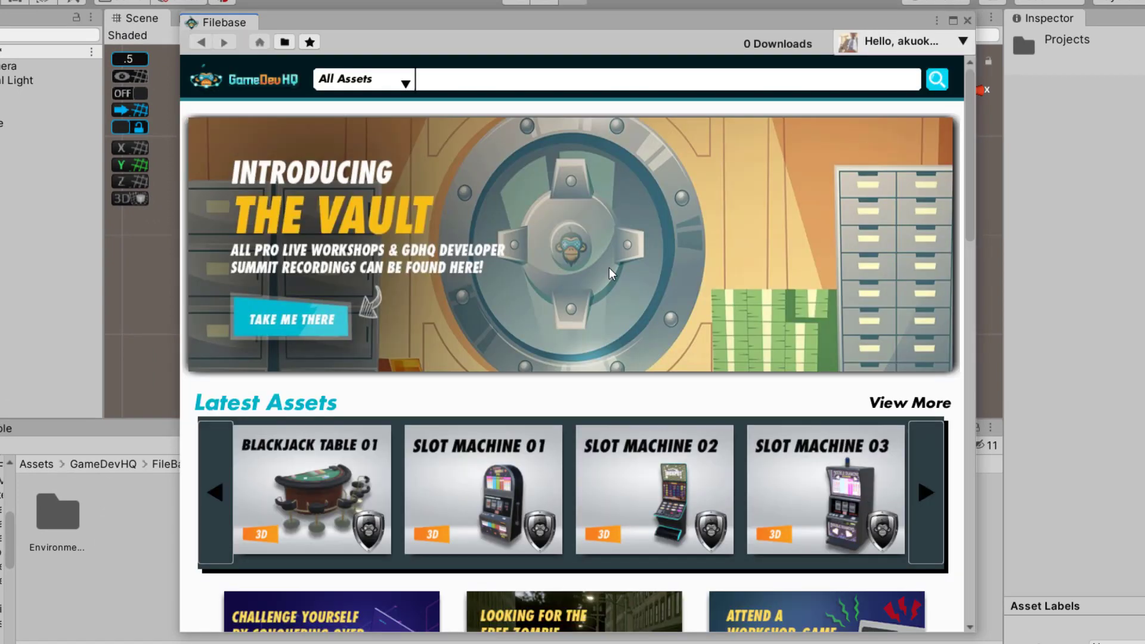
Browse the Filebase home page through its 3D, Projects, VFX, Extensions, 2D and Audio asset categories.
scroll(635, 200, "down", 5)
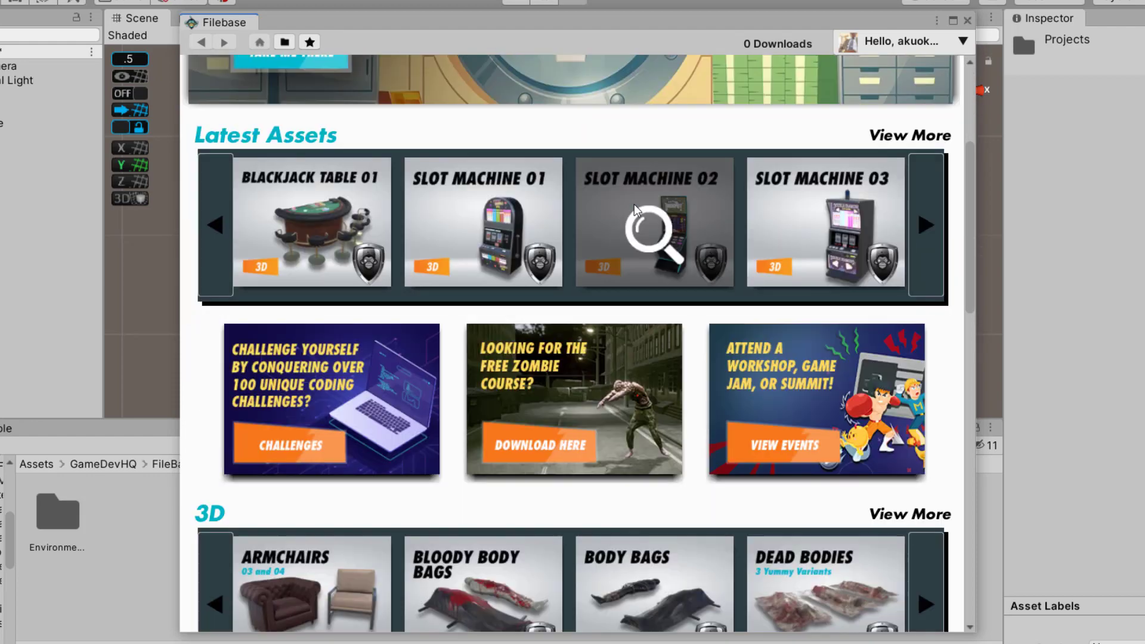
scroll(634, 215, "down", 12)
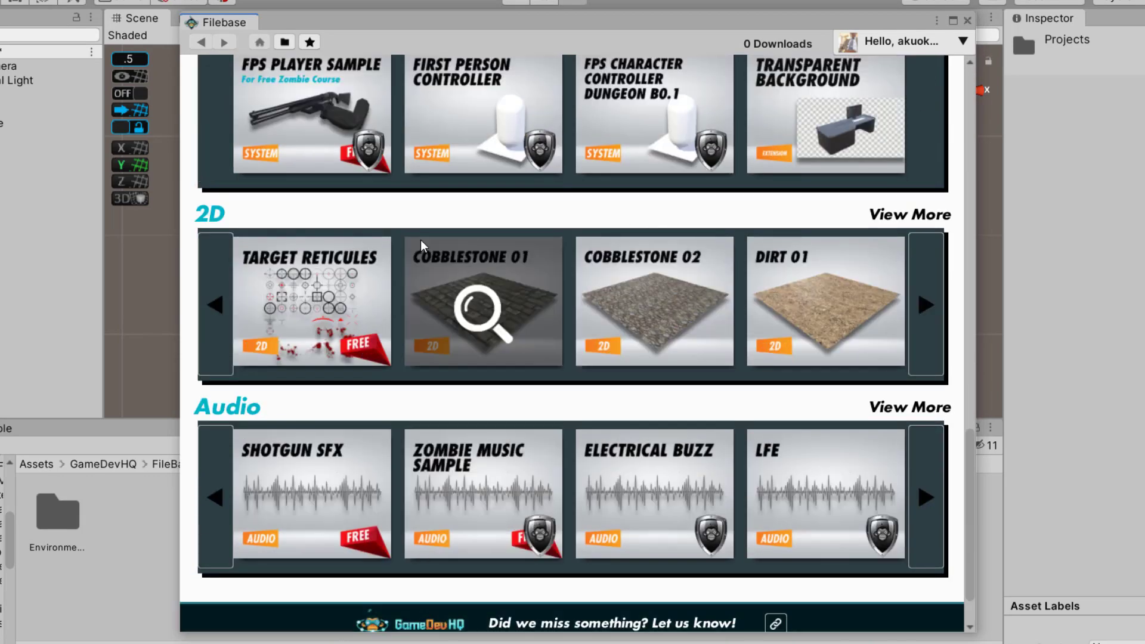
scroll(644, 310, "down", 3)
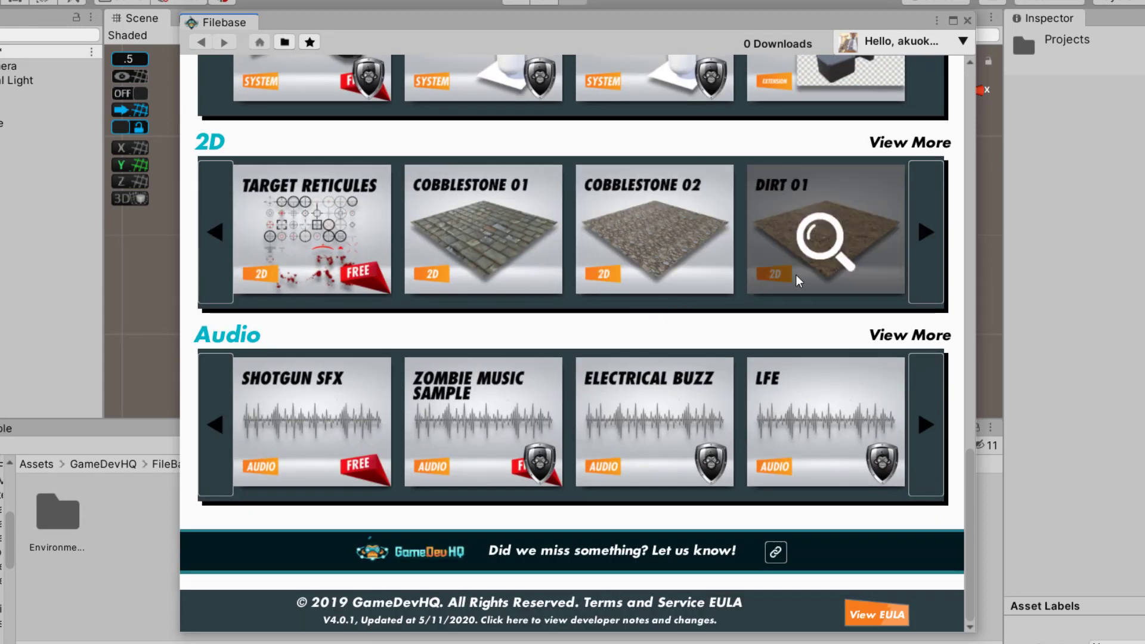
left_click(917, 256)
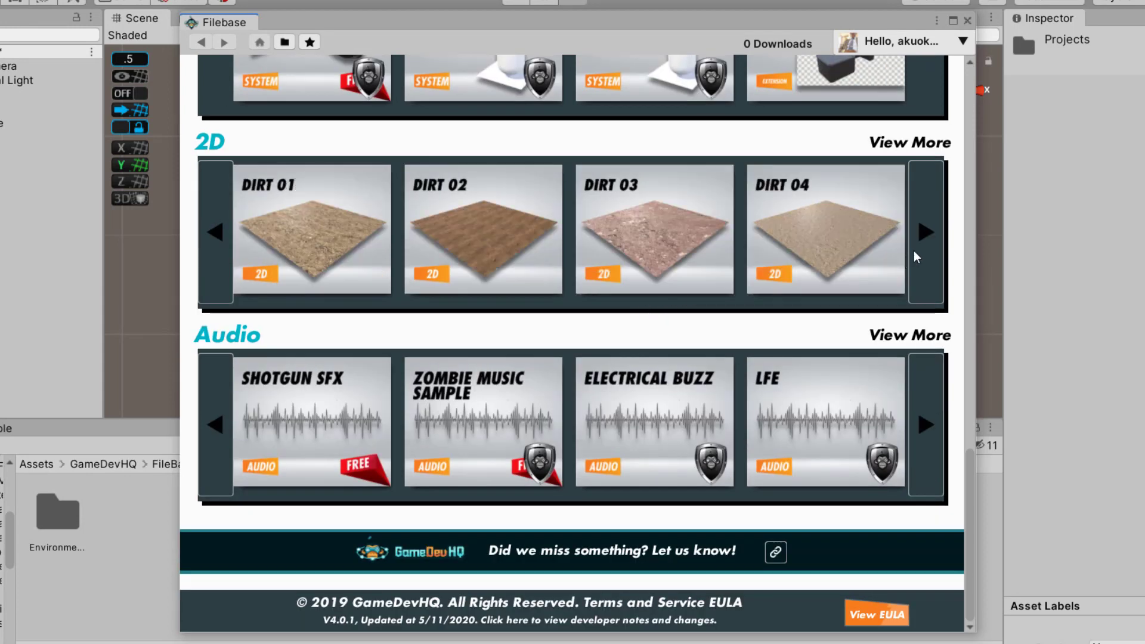
left_click(203, 256)
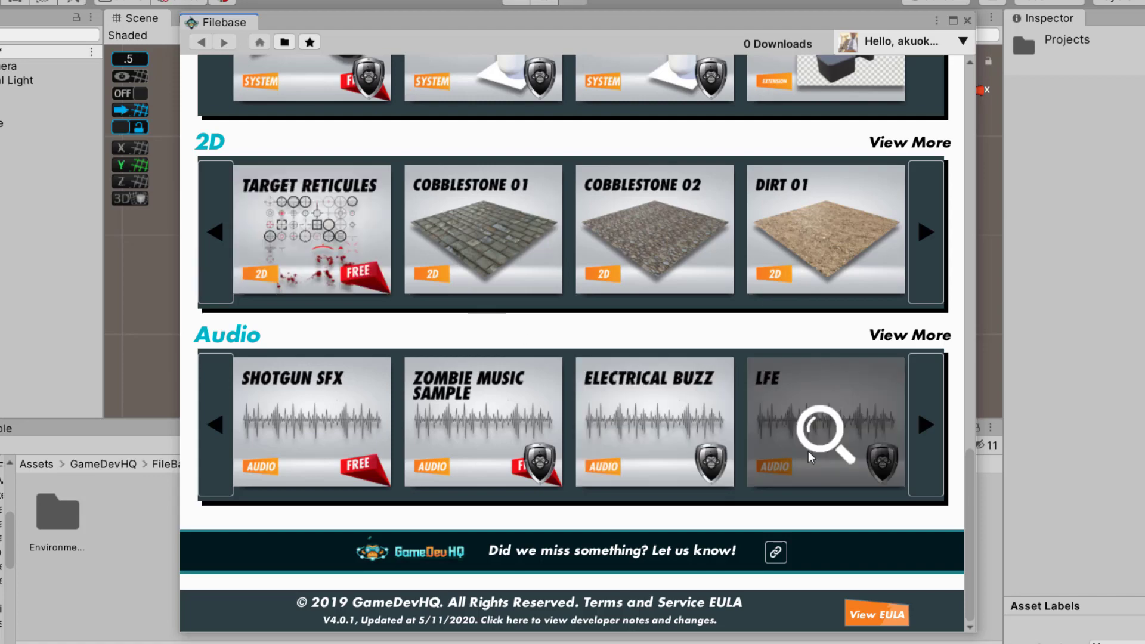
scroll(612, 370, "up", 5)
scroll(612, 370, "up", 6)
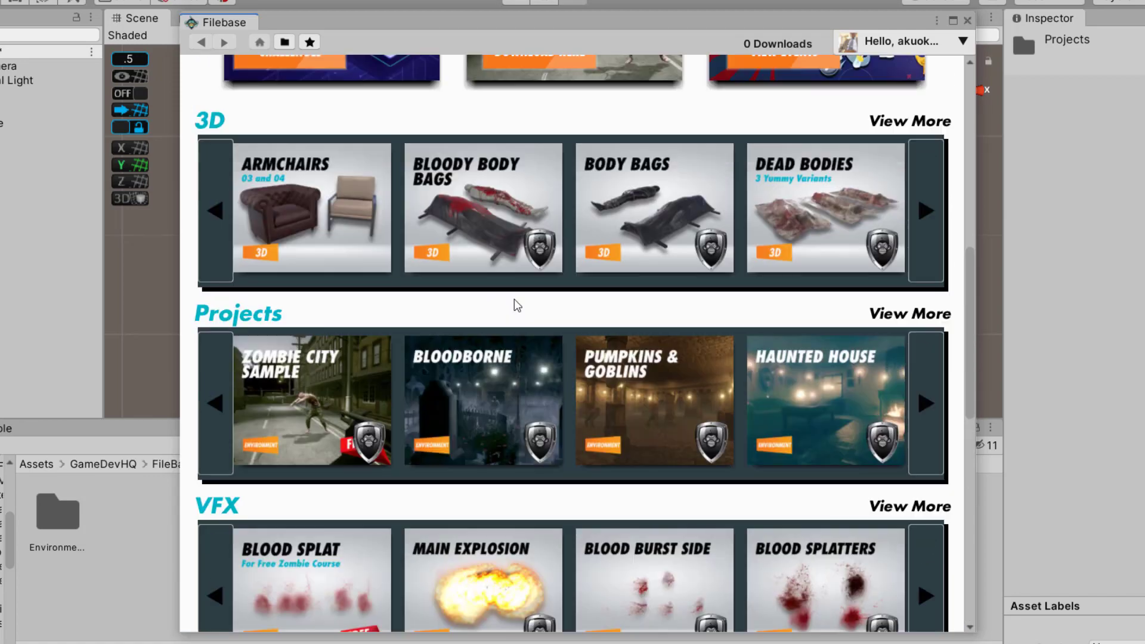
scroll(517, 305, "down", 2)
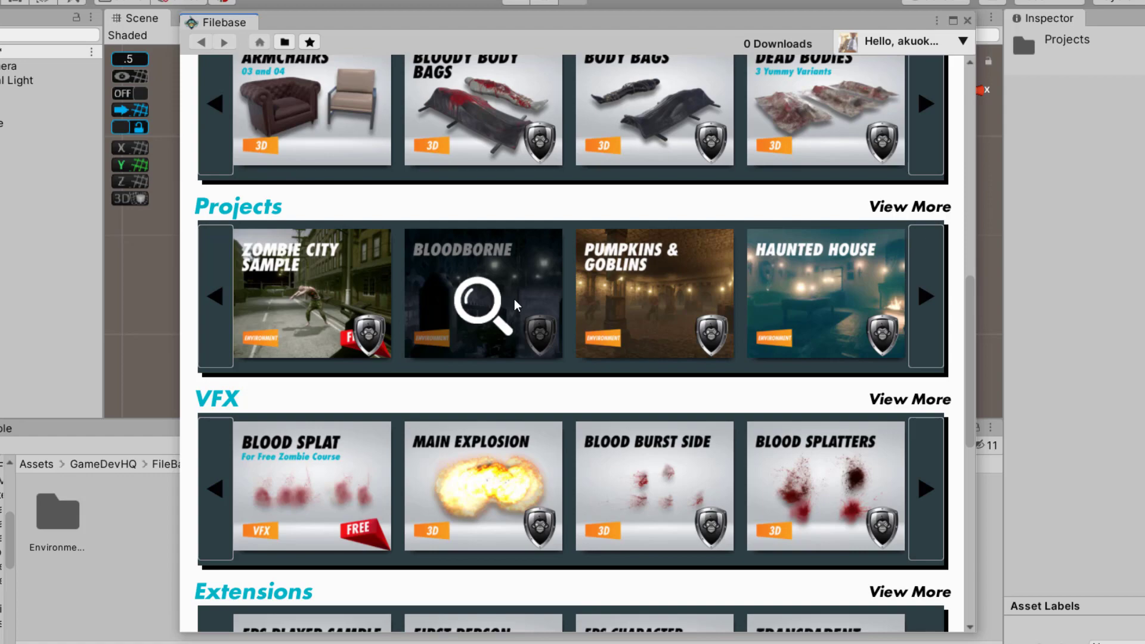
scroll(516, 306, "up", 3)
scroll(510, 328, "up", 4)
scroll(510, 328, "up", 5)
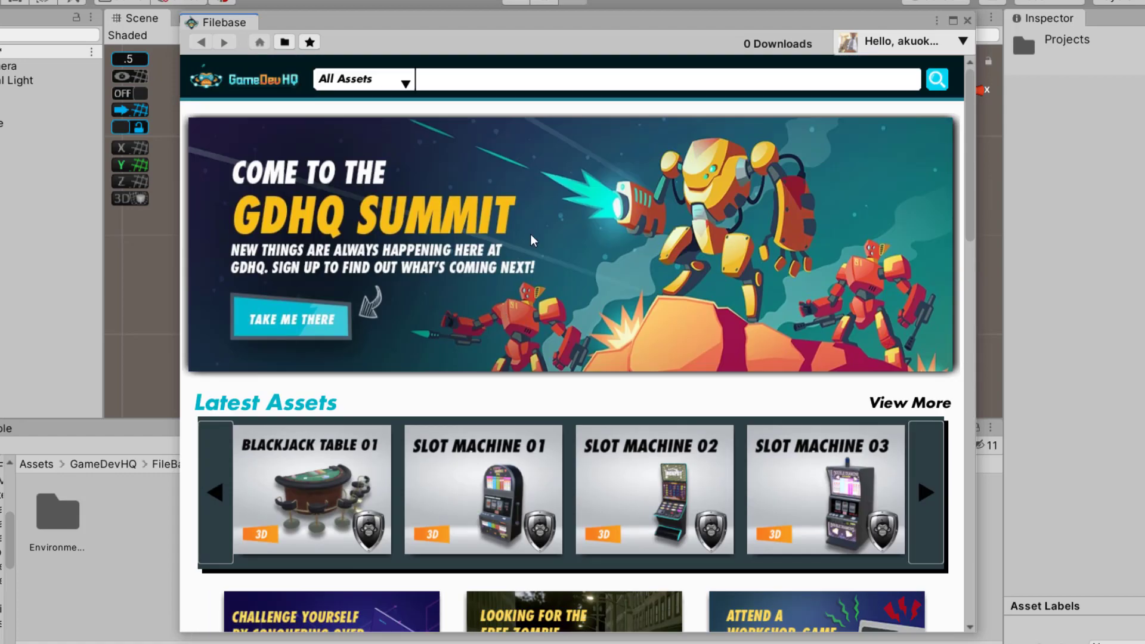
Search all Filebase assets for "pavements".
left_click(466, 82)
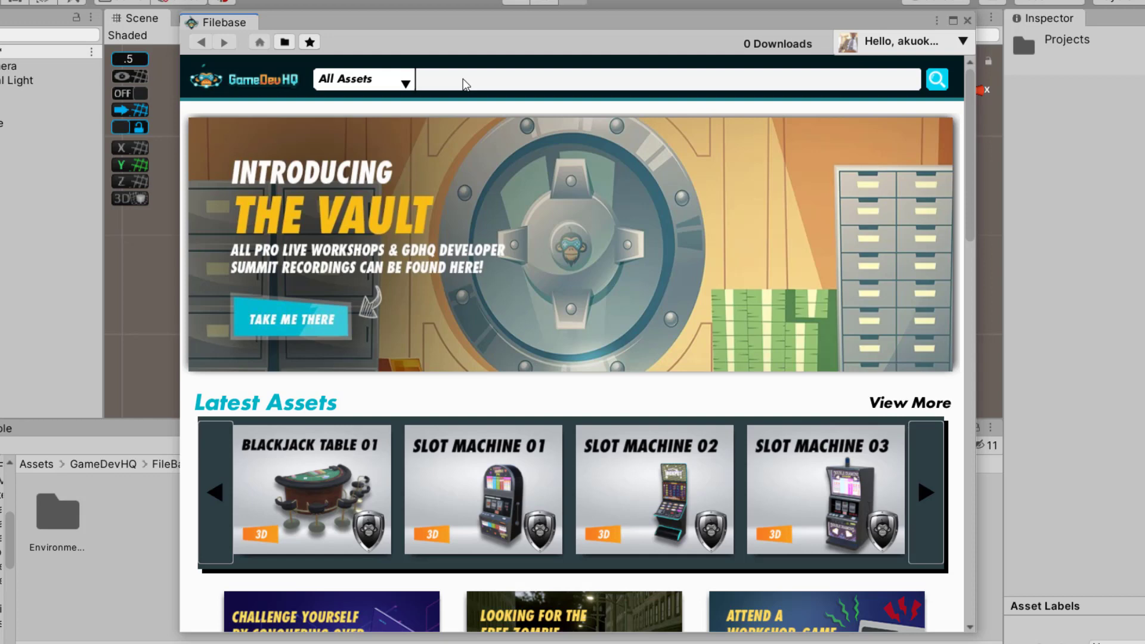
type("pavements")
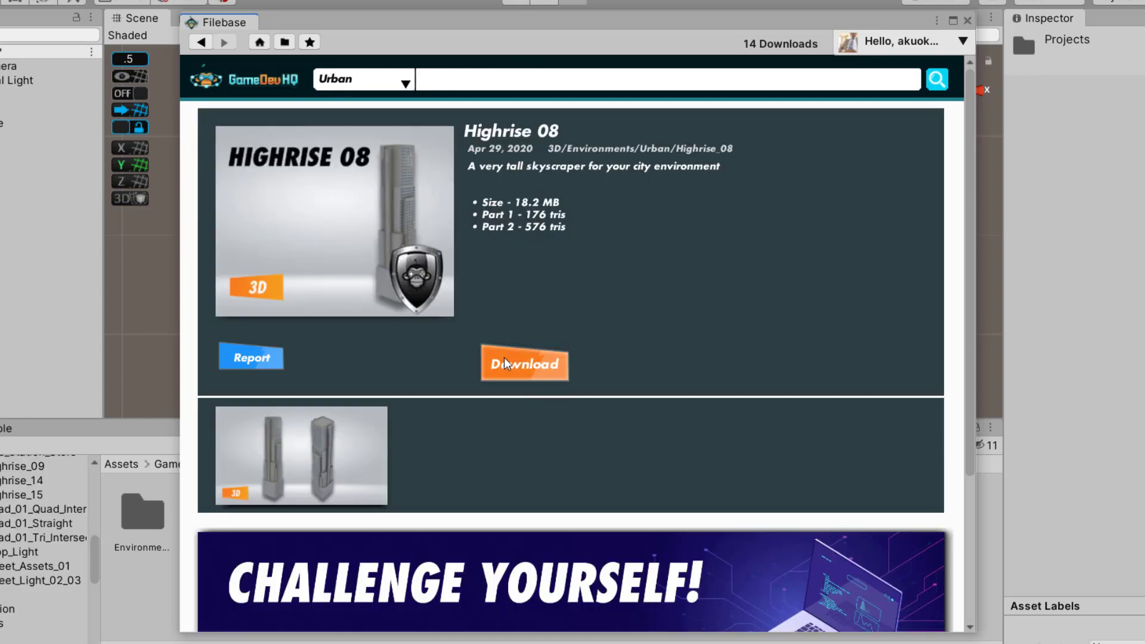
Download the Highrise 08 and Highrise 07 assets from the Urban category and import both packages in full.
left_click(509, 362)
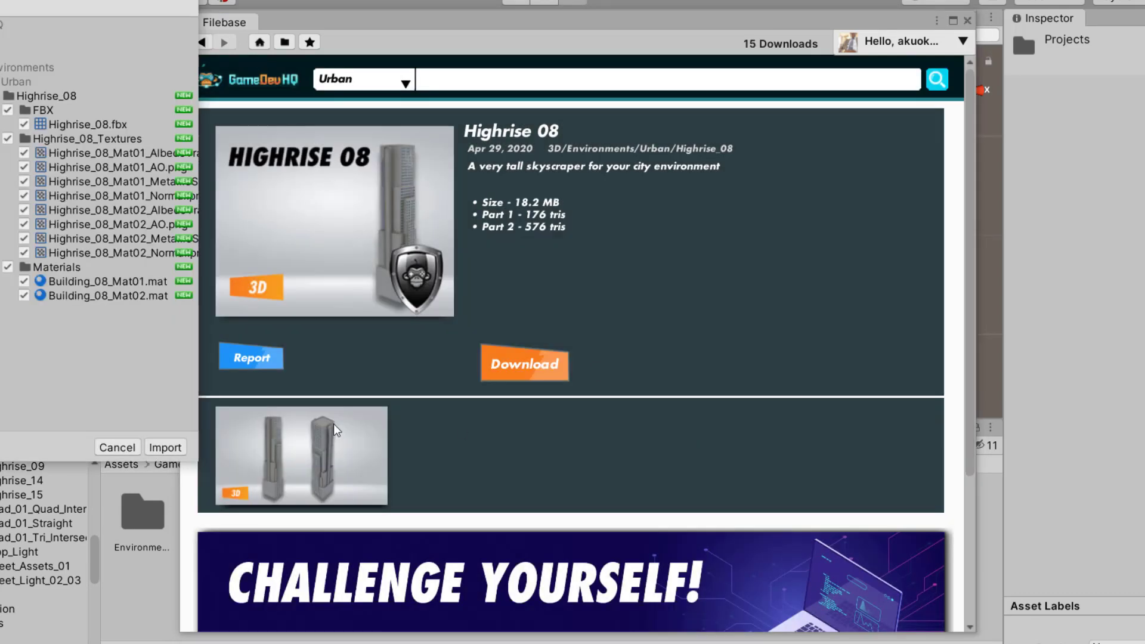
left_click(173, 448)
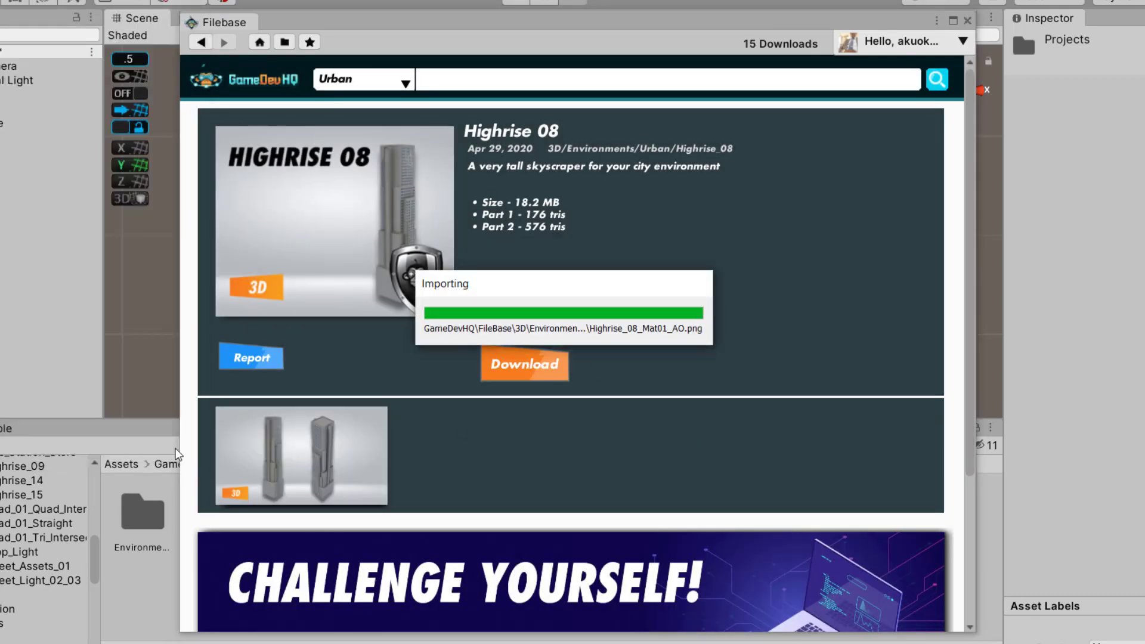
left_click(201, 42)
left_click(271, 280)
left_click(201, 42)
left_click(445, 261)
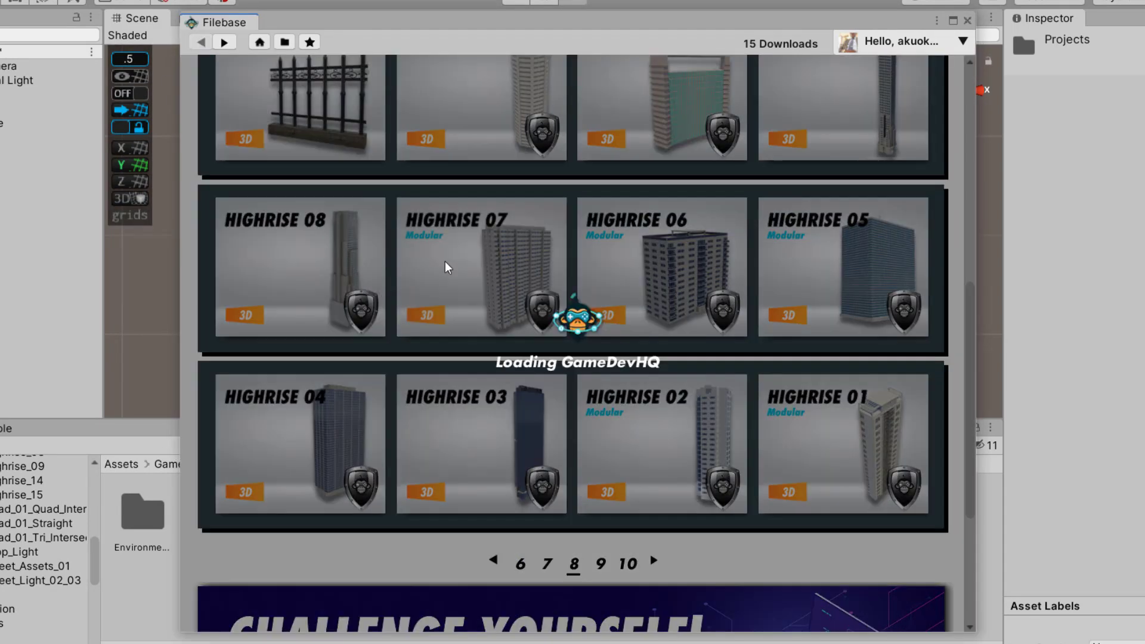
left_click(537, 361)
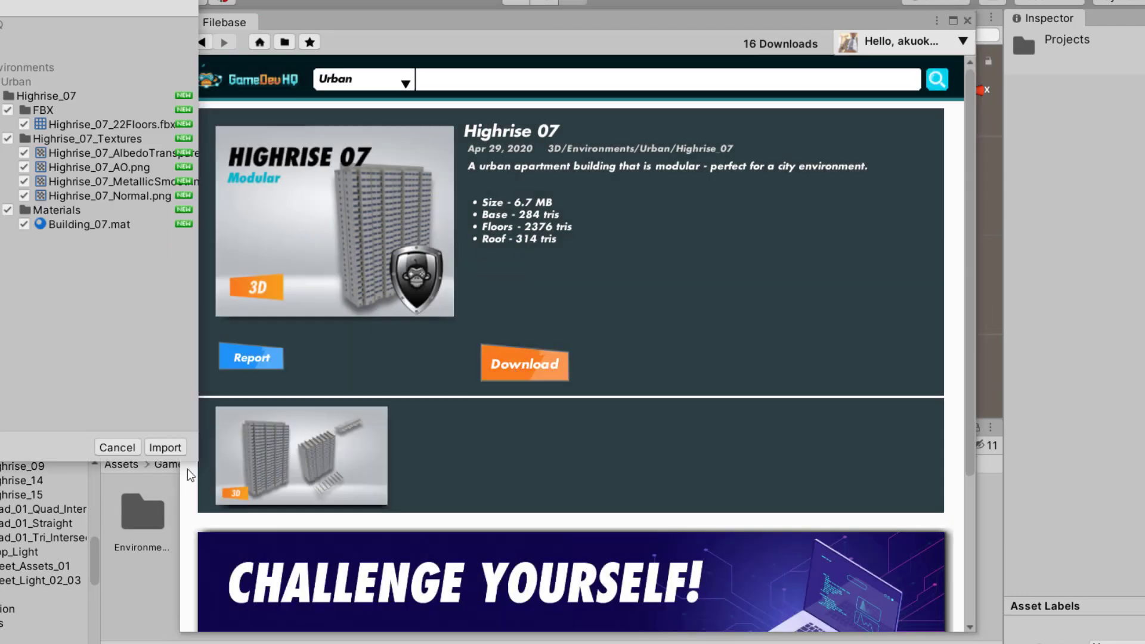
left_click(171, 448)
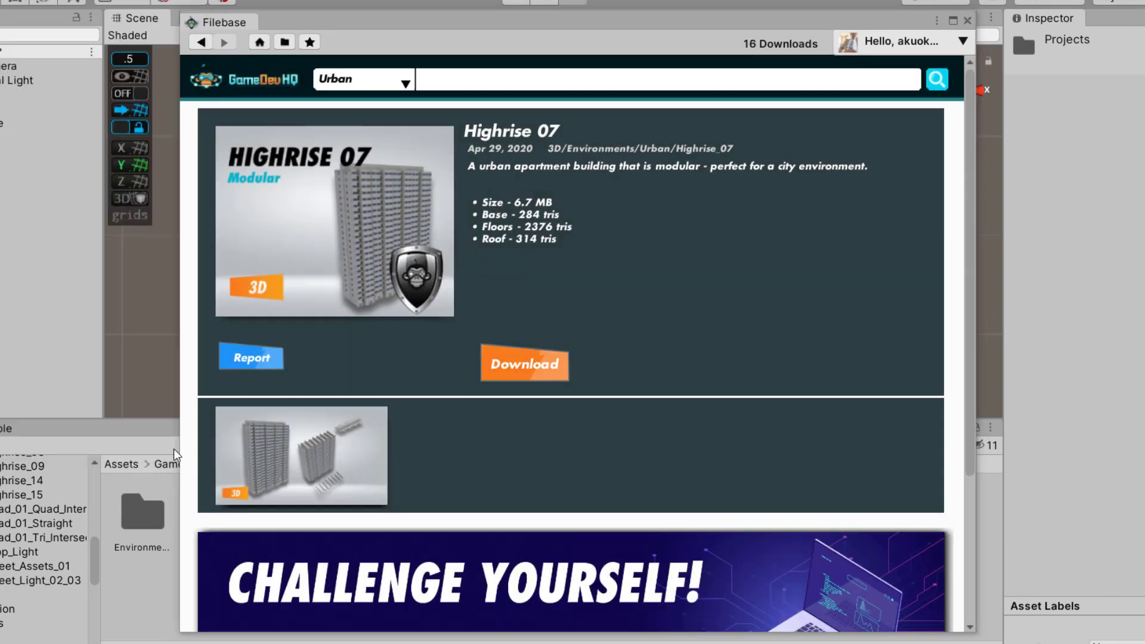
Download the Highrise 06 asset from the Urban category and import its whole package.
left_click(201, 42)
left_click(714, 261)
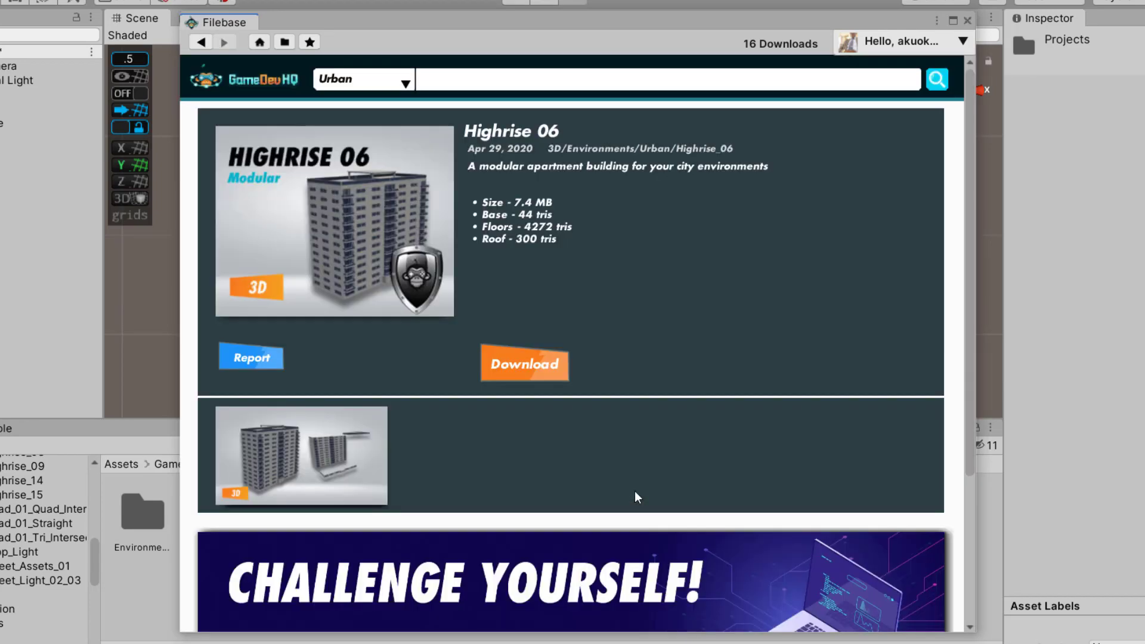
left_click(520, 368)
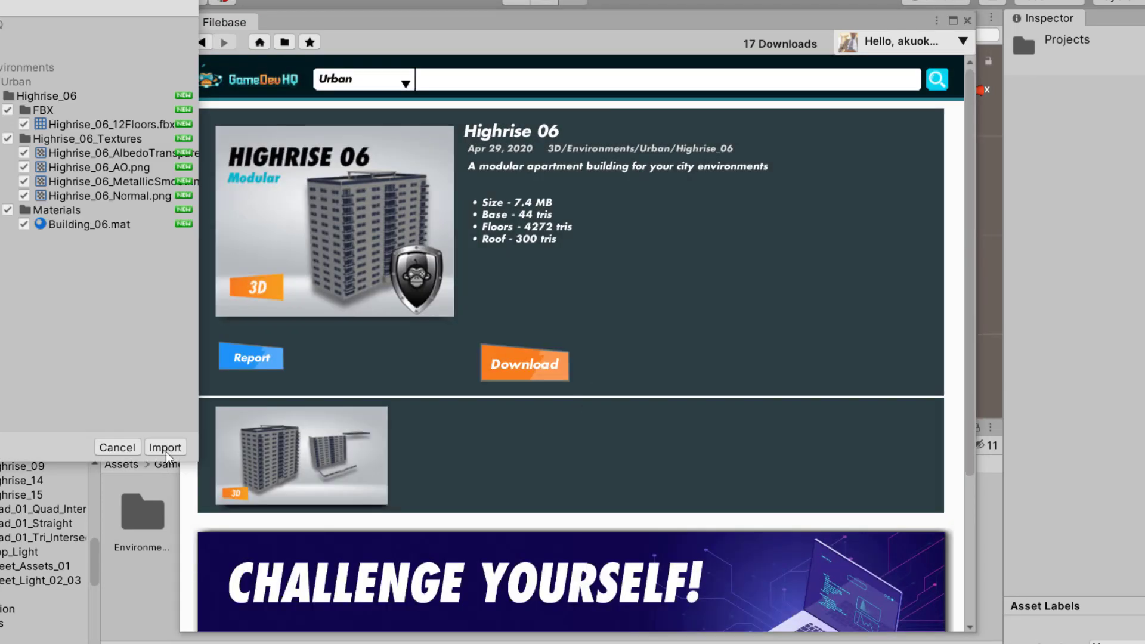
left_click(165, 450)
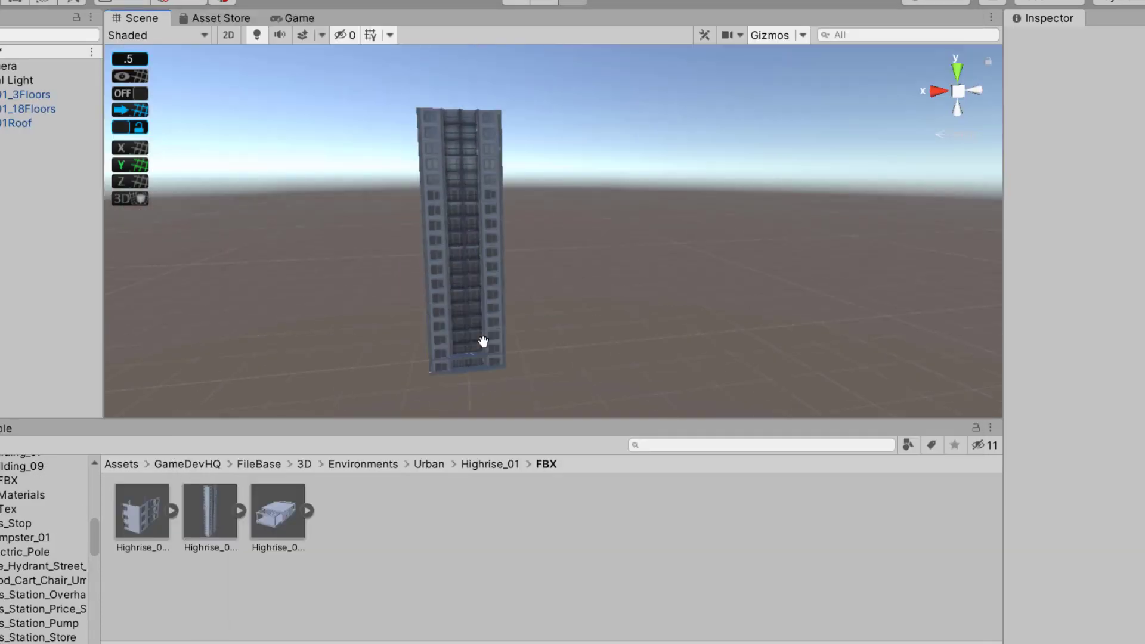
Place the Highrise_01 roof on top of the 18-floor tower section, in line with its walls.
left_click(261, 525)
left_click(208, 517)
left_click(132, 517)
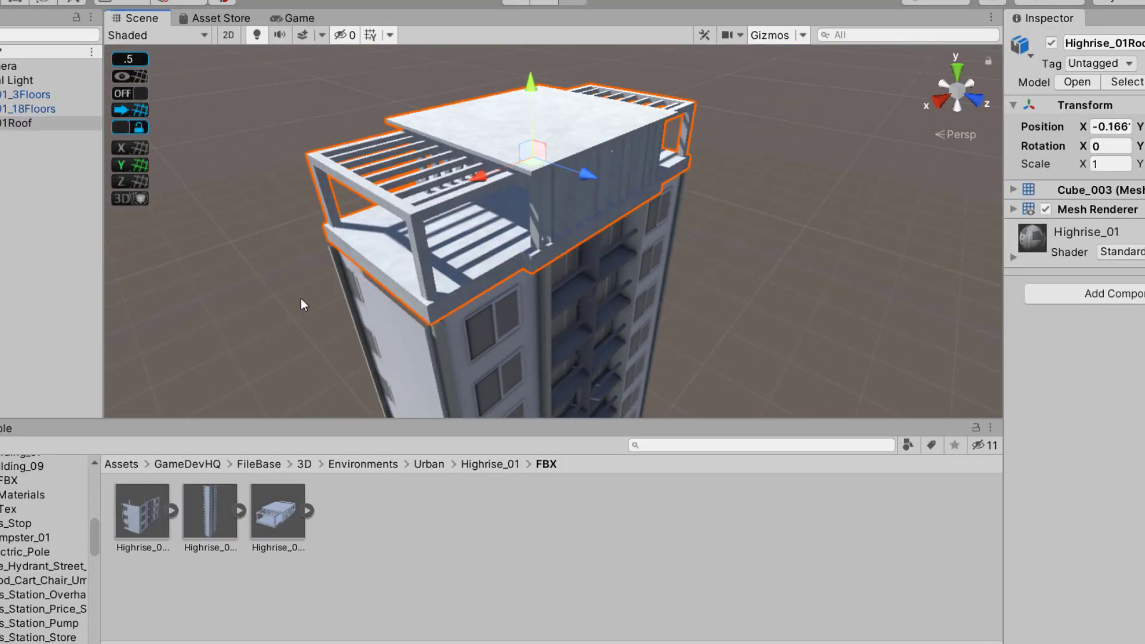
left_click(301, 299)
scroll(301, 299, "up", 3)
middle_click_drag(301, 299, 592, 191)
left_click(593, 124)
left_click_drag(683, 146, 537, 292)
left_click(597, 238)
left_click(721, 234)
Separate the three-floor section below the Highrise_01 tower and delete it.
scroll(721, 234, "down", 5)
scroll(537, 292, "up", 5)
middle_click_drag(537, 292, 460, 296)
scroll(460, 296, "down", 8)
left_click_drag(460, 296, 113, 280, "alt")
scroll(689, 267, "down", 3)
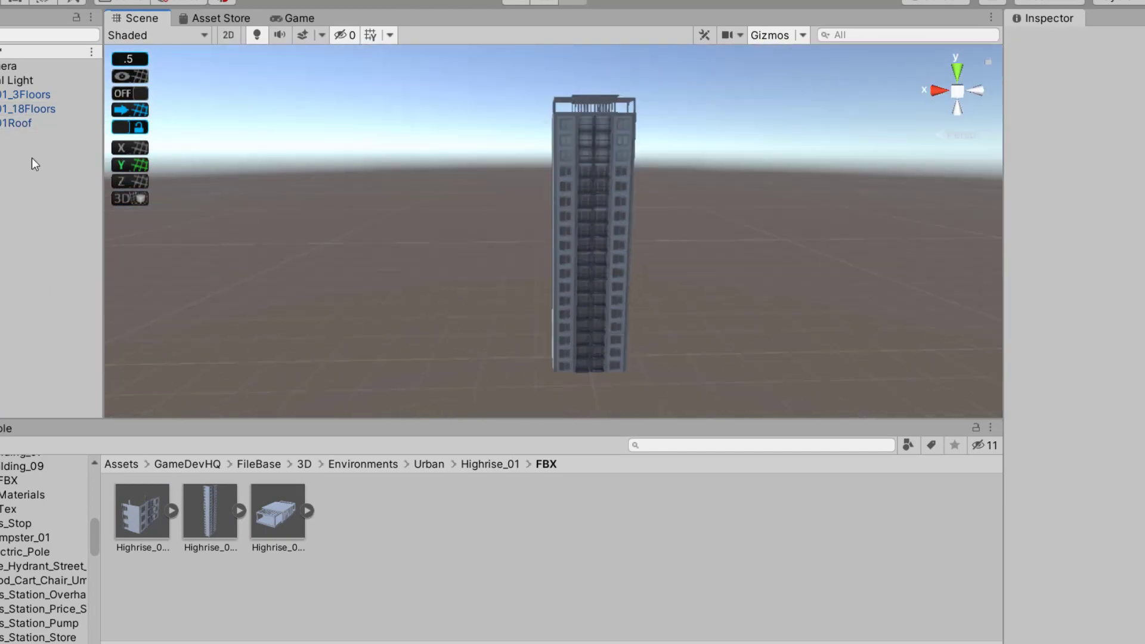
left_click(51, 109)
left_click_drag(580, 340, 572, 358)
scroll(884, 298, "up", 6)
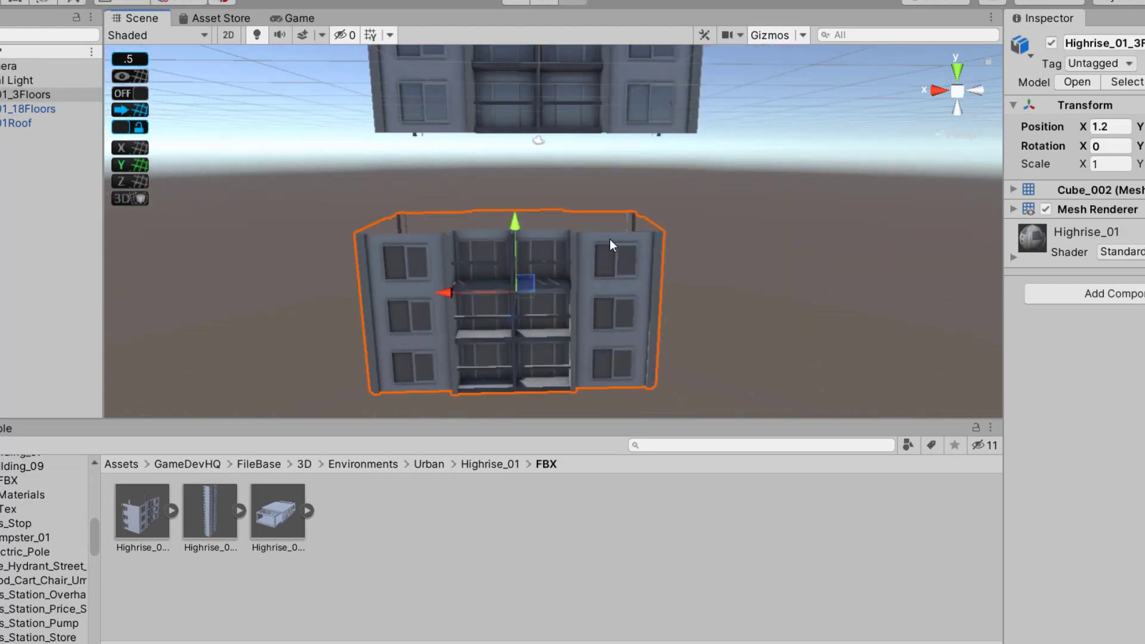
key("Delete")
left_click(956, 70)
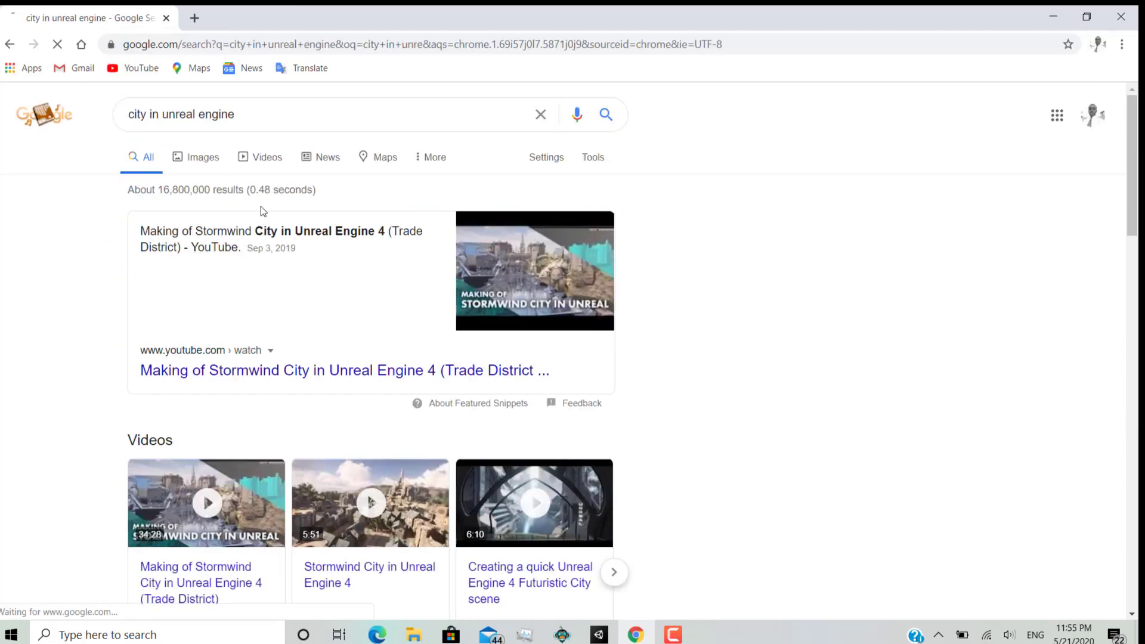
Search Google Images in Chrome for "urban city in unreal engine".
left_click(186, 148)
left_click(118, 116)
type("urban")
key("Return")
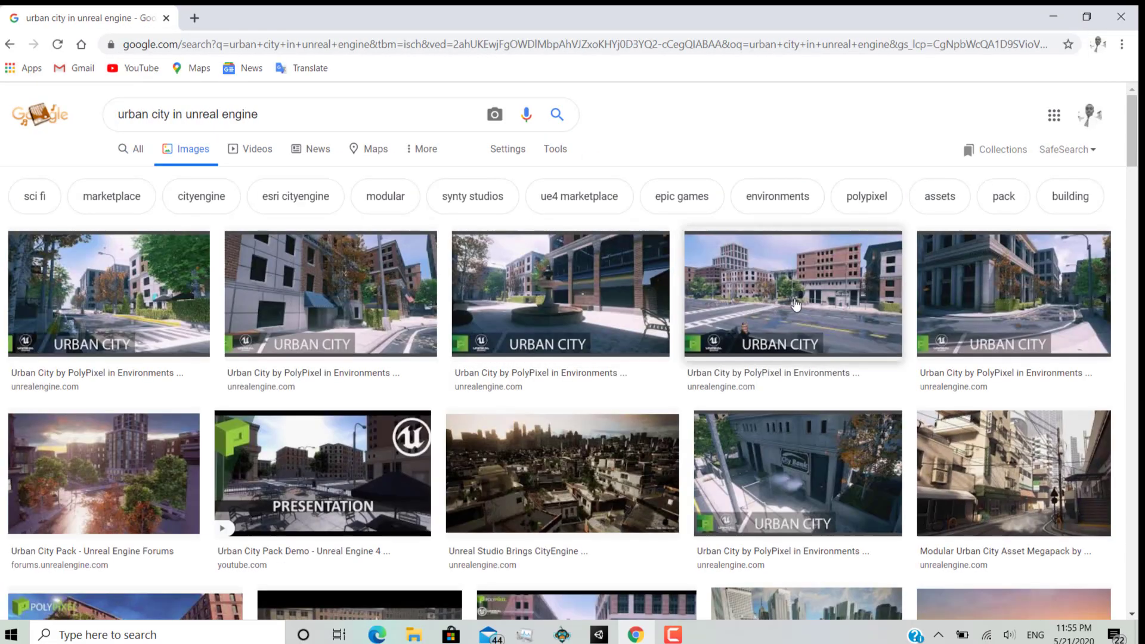
Examine several of the Urban City by PolyPixel images as references for the city design.
left_click(795, 310)
scroll(468, 402, "down", 6)
left_click(470, 402)
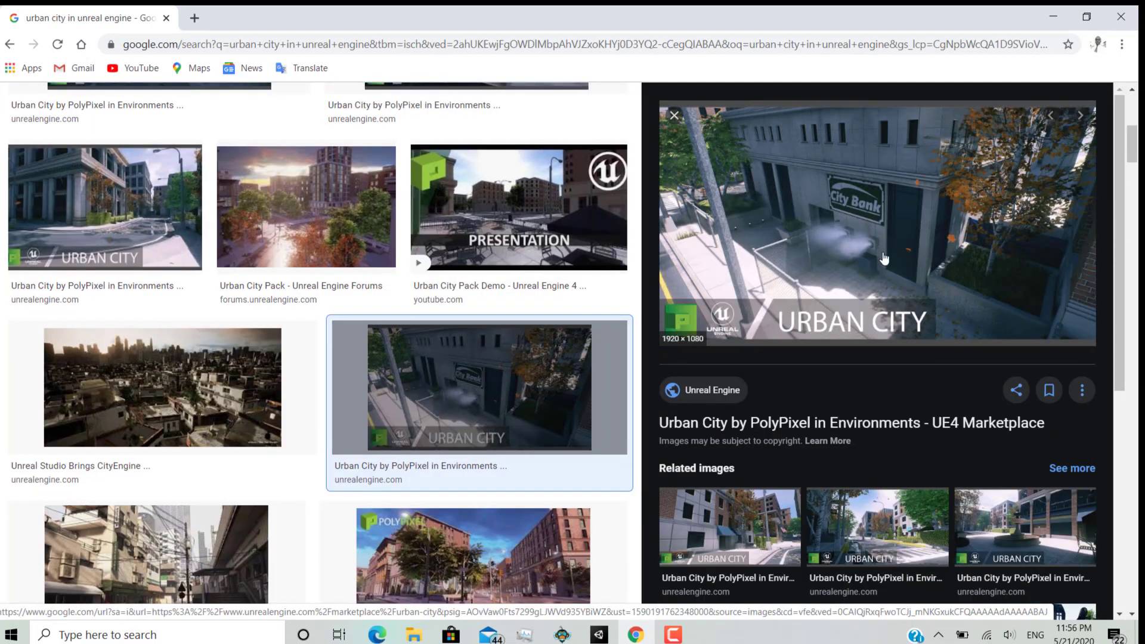
left_click(881, 500)
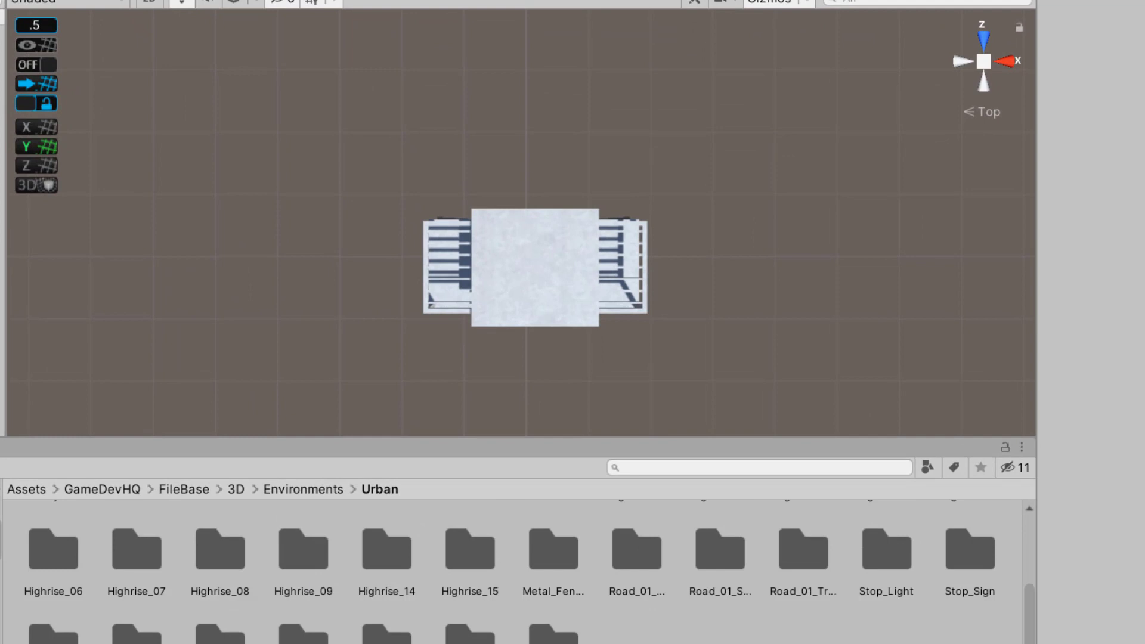
Look through the Urban asset folders in Unity, including the FBX folder of Road_01_Quad_Intersection.
double_click(102, 626)
left_click(379, 489)
scroll(537, 572, "down", 5)
left_click(629, 562)
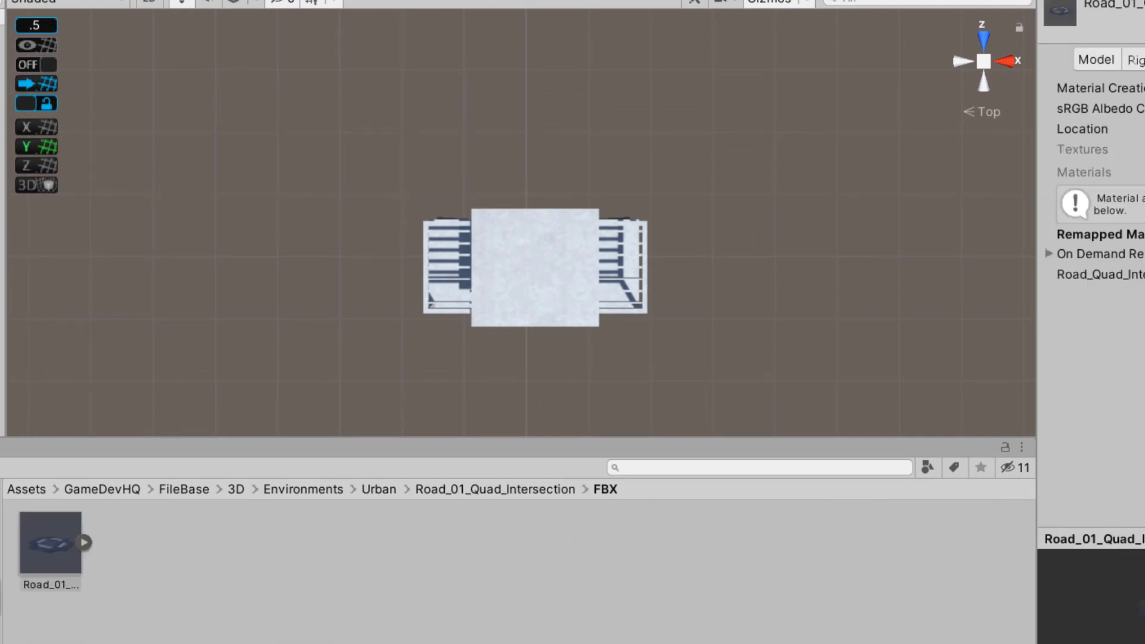
left_click(380, 489)
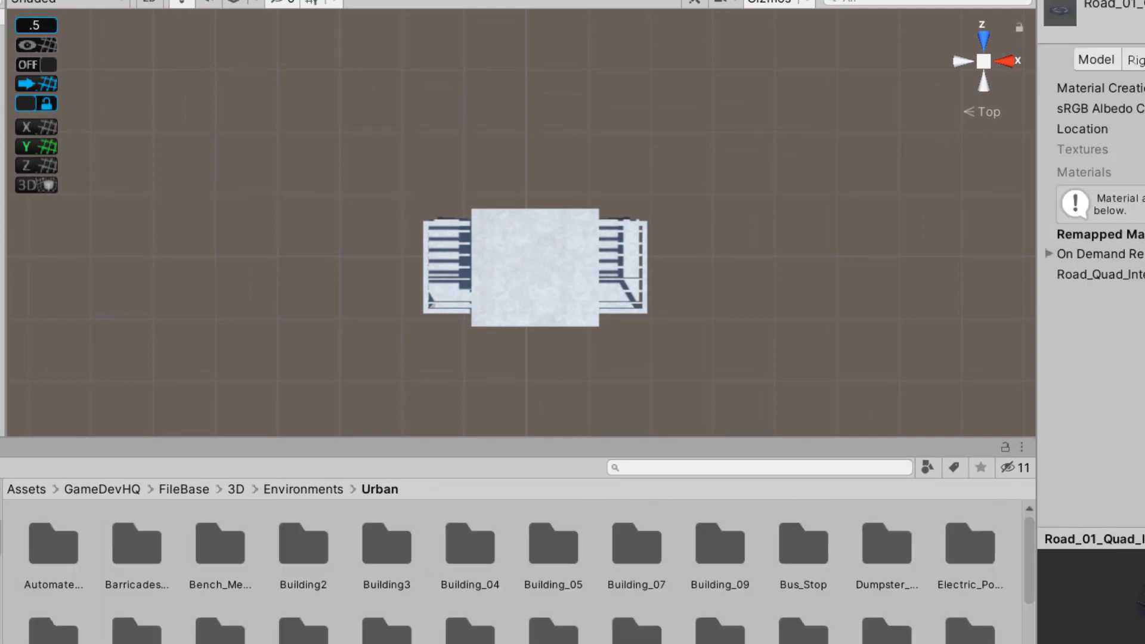
scroll(434, 566, "down", 5)
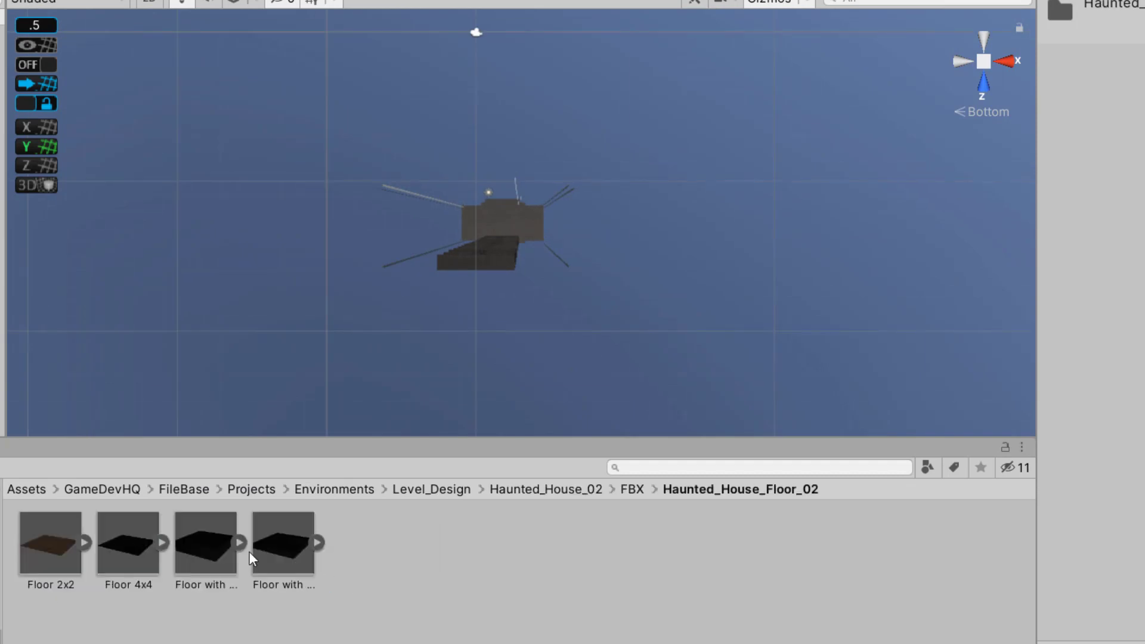
Place two Floor 4x4 pieces from Haunted_House_Floor_02 side by side in the scene and hide the highrise.
left_click(345, 552)
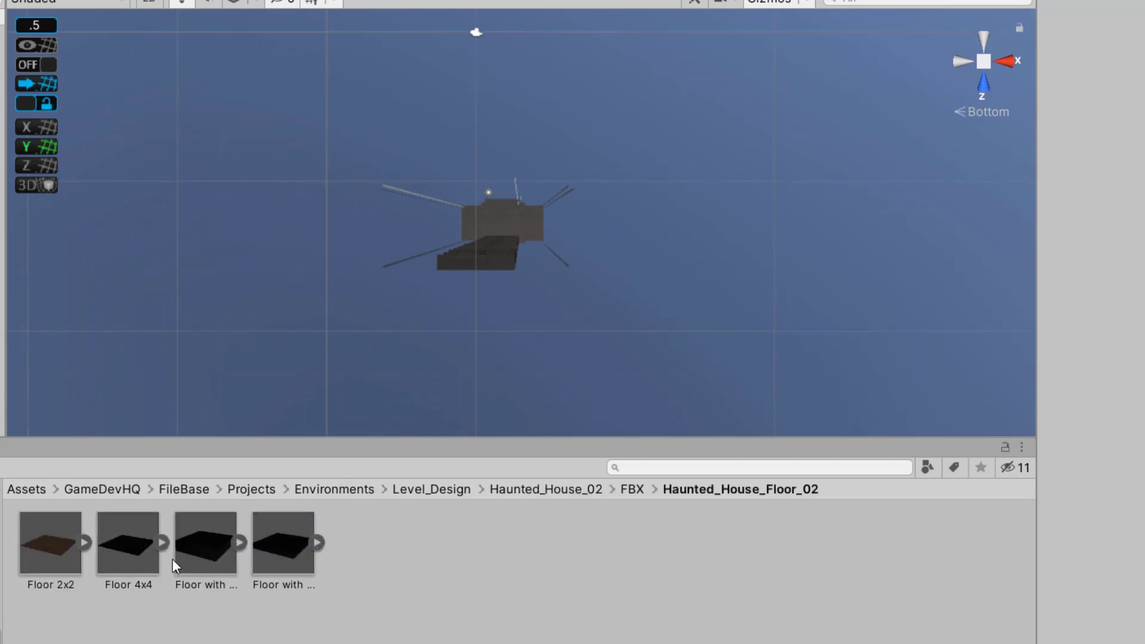
left_click_drag(155, 552, 496, 253)
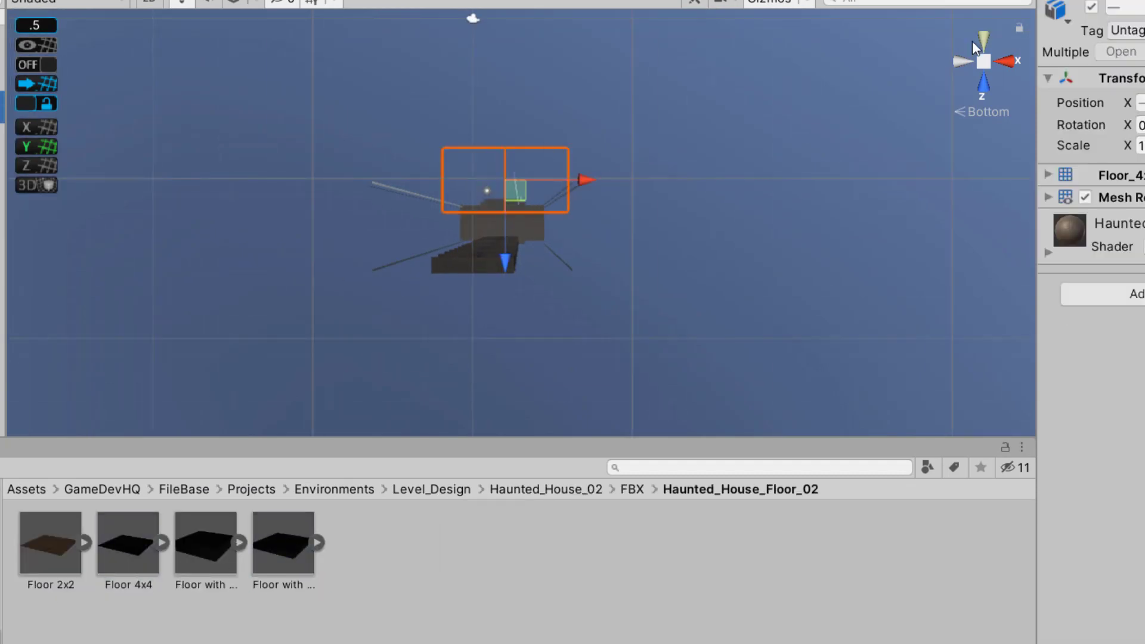
left_click_drag(973, 40, 531, 349, "alt")
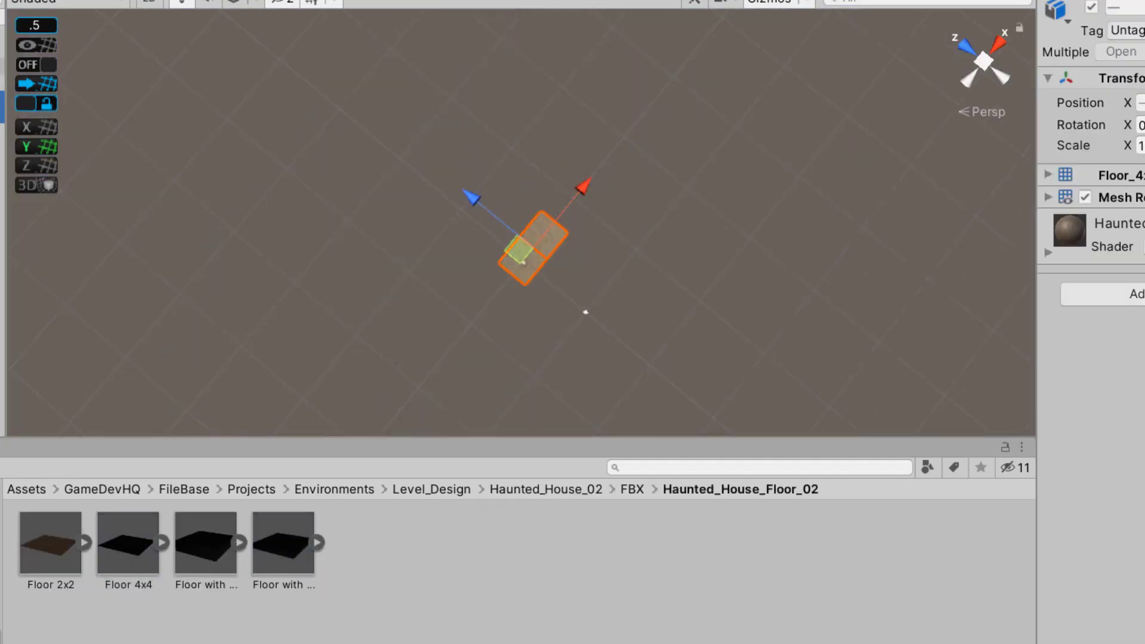
scroll(531, 349, "up", 7)
middle_click_drag(531, 349, 462, 272)
Show the highrise again and select one Floor 4x4 piece to check it against the tower's base.
left_click(525, 251)
scroll(535, 344, "down", 4)
left_click(2, 67)
left_click_drag(346, 256, 187, 77, "alt")
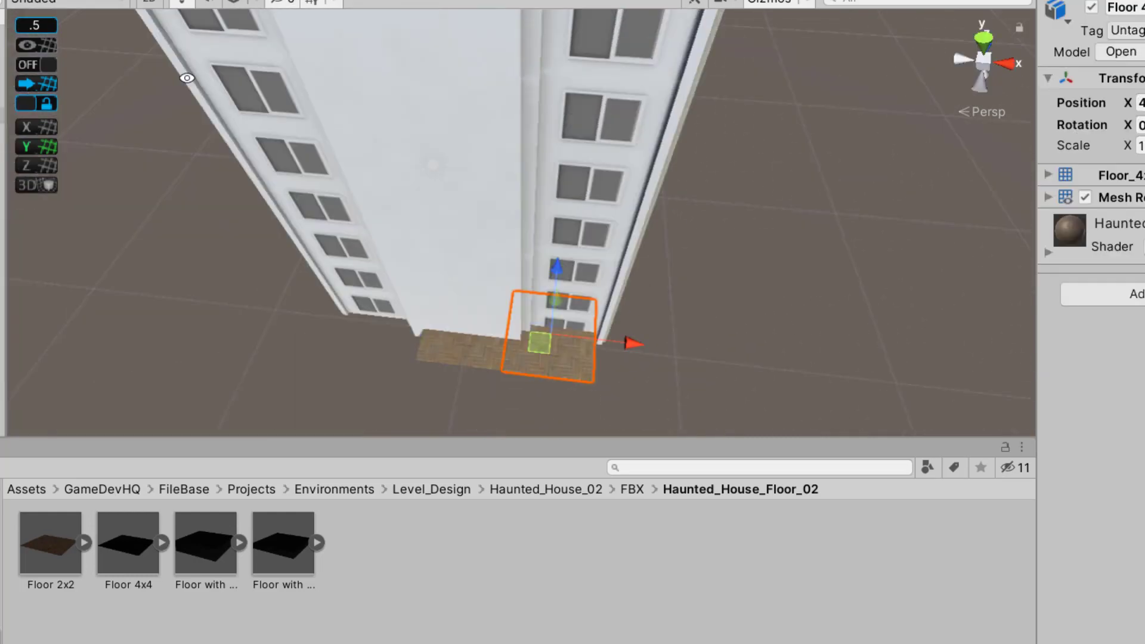
Duplicate the Floor 4x4 tiles and position the copies to form a ring around the highrise's base.
left_click_drag(324, 342, 365, 346)
left_click_drag(365, 346, 319, 289, "alt")
key("ctrl+d")
left_click_drag(370, 287, 572, 298, "alt")
left_click_drag(416, 305, 481, 263)
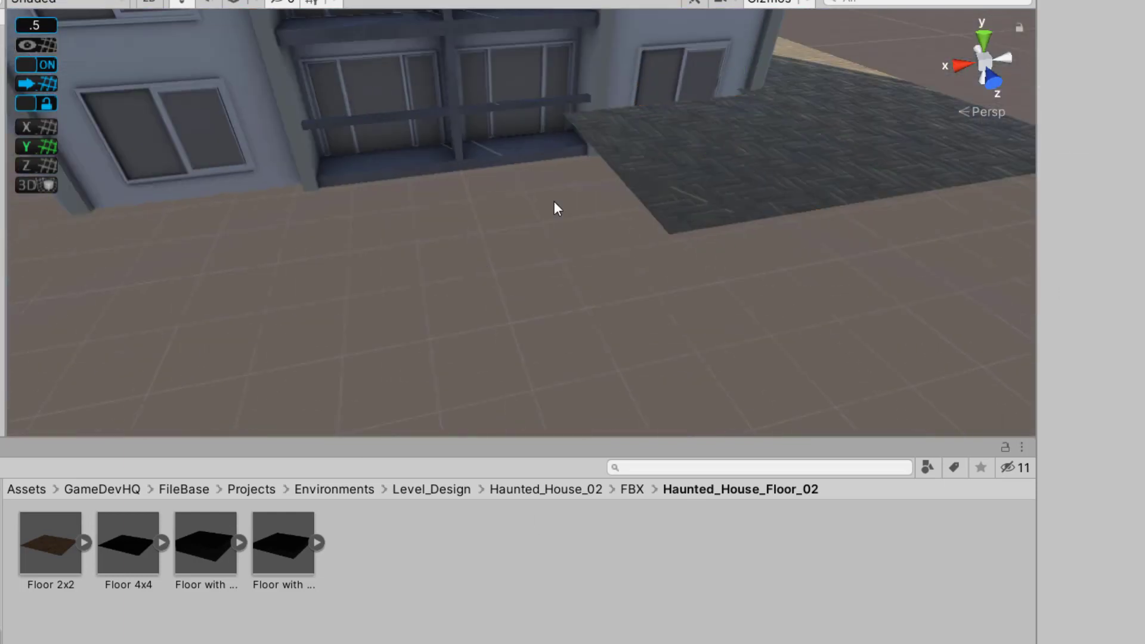
scroll(481, 263, "down", 2)
key("ctrl+d")
key("ctrl+d")
left_click_drag(615, 167, 139, 241)
scroll(140, 251, "down", 4)
middle_click_drag(139, 260, 646, 425)
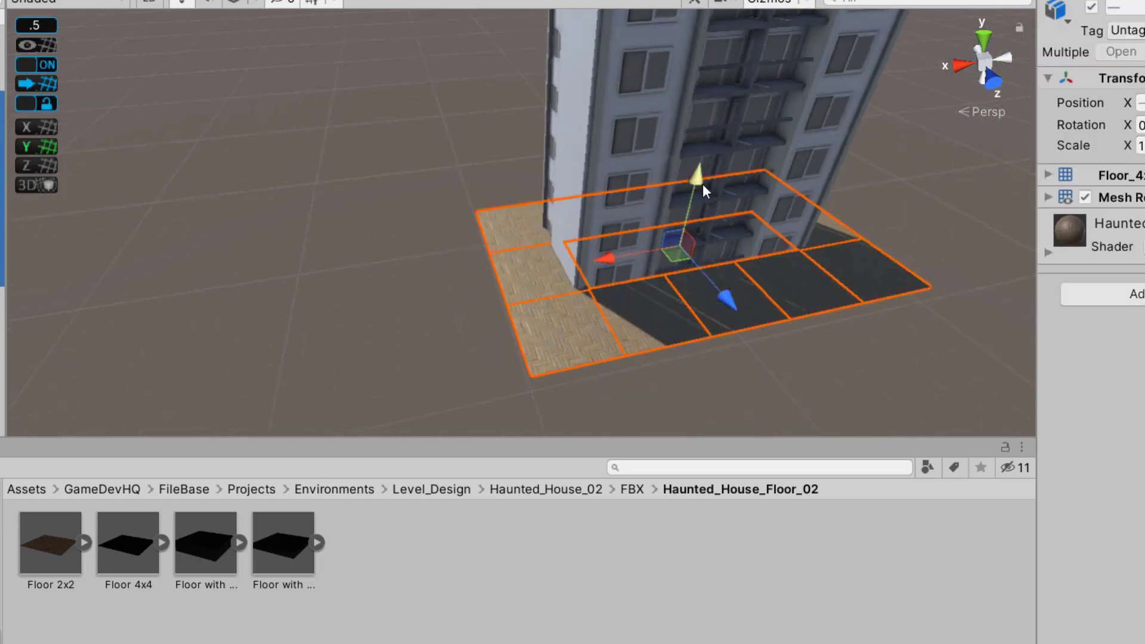
Lower the ring of Floor 4x4 tiles to ground level and check it around the highrise from several sides.
left_click_drag(703, 189, 689, 243)
left_click_drag(690, 244, 889, 147, "alt")
key("Delete")
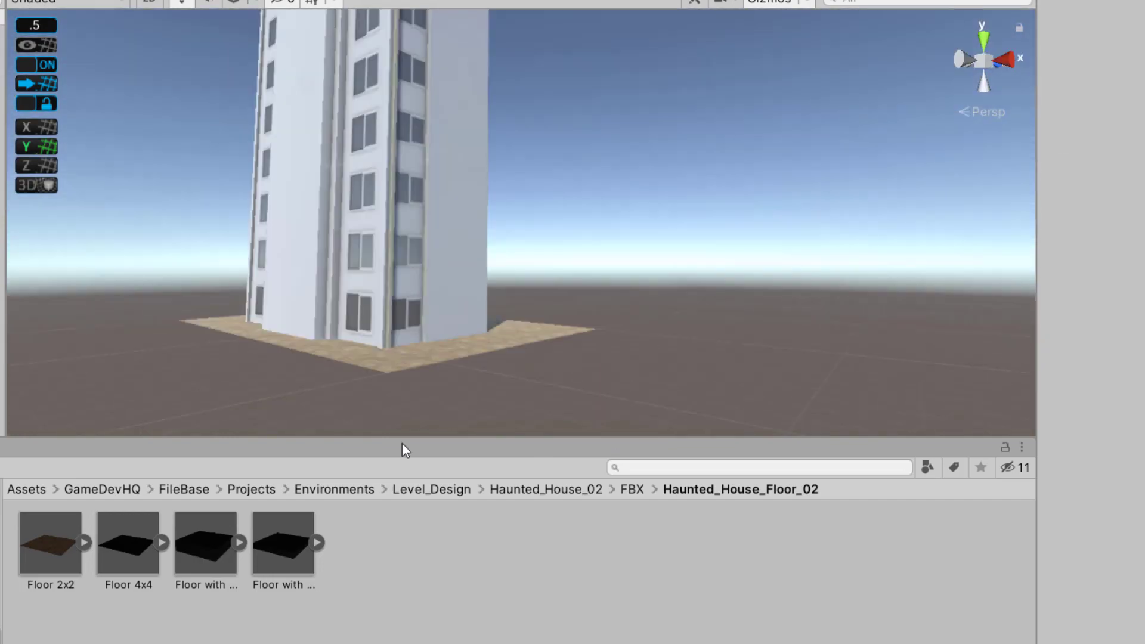
left_click(449, 356)
left_click_drag(449, 357, 542, 365, "alt")
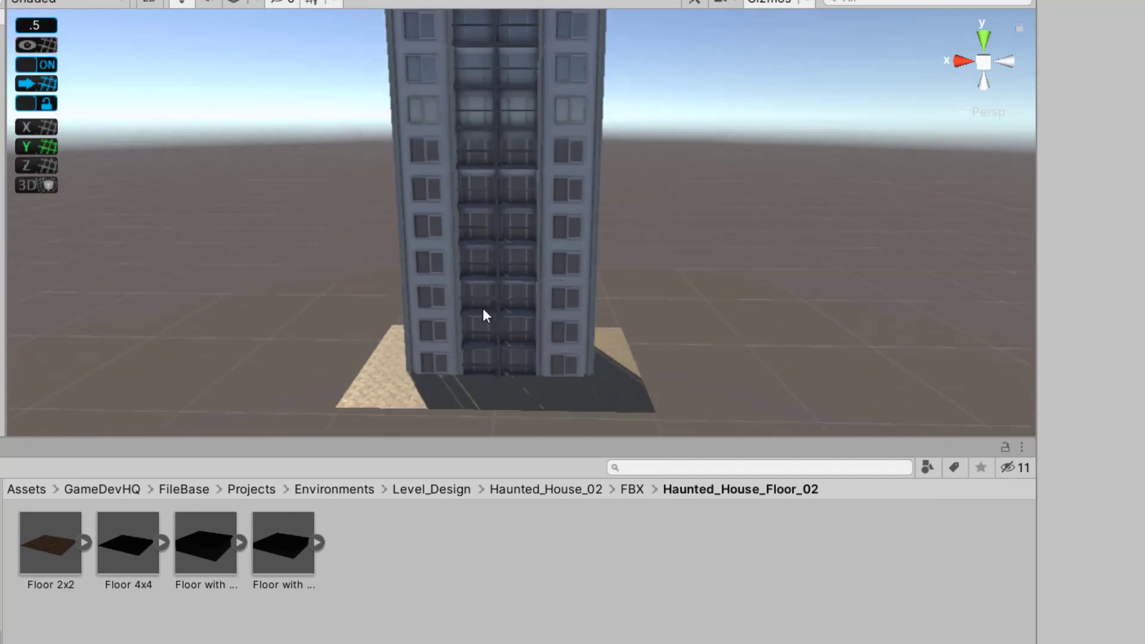
scroll(482, 308, "down", 3)
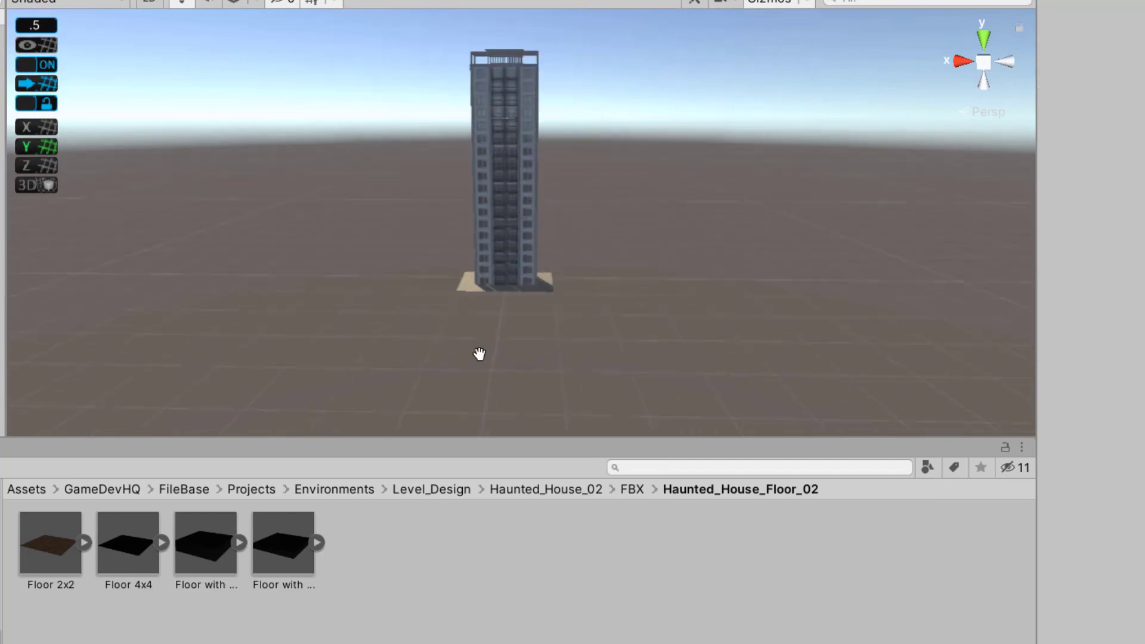
scroll(498, 287, "up", 5)
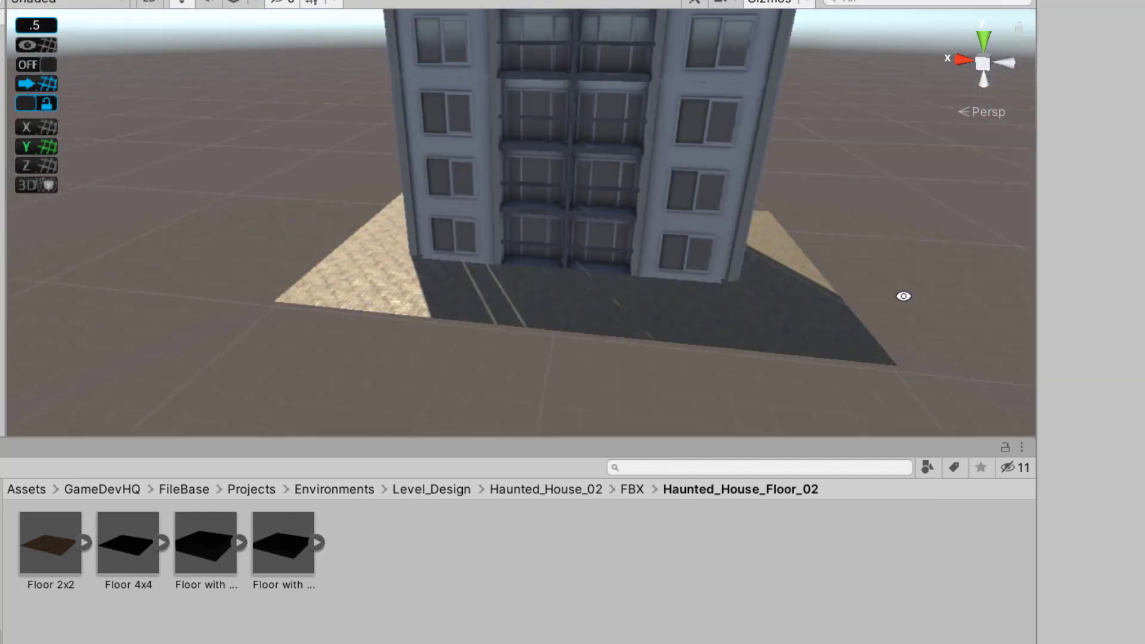
scroll(378, 127, "down", 5)
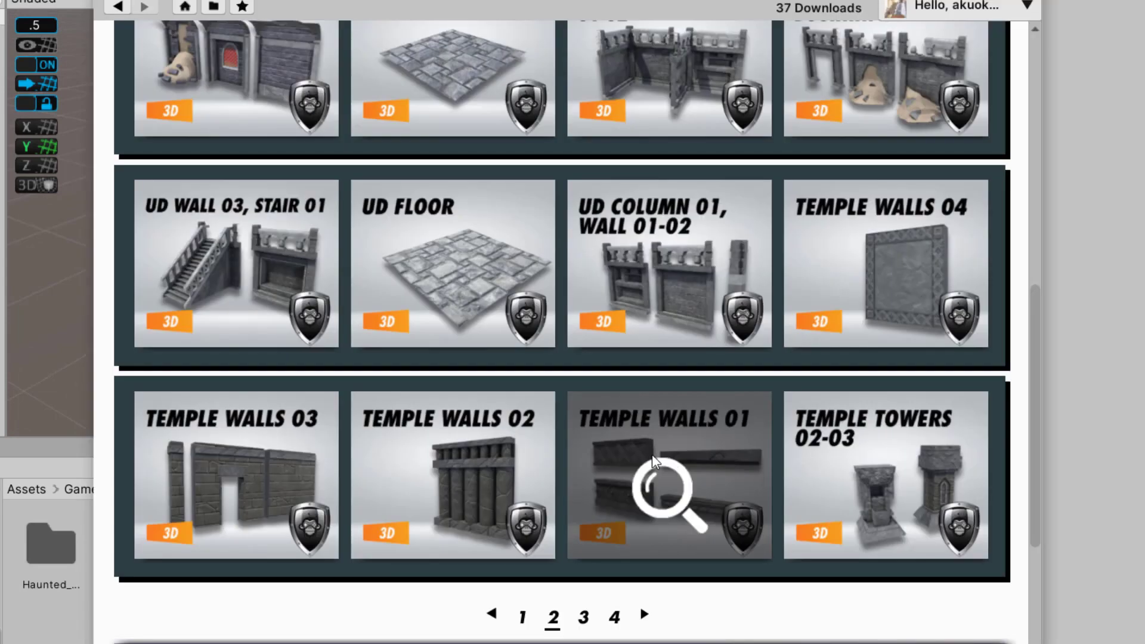
Browse the Fantasy assets in Filebase for a stone floor that suits the city's paving.
scroll(652, 456, "up", 4)
scroll(453, 507, "down", 4)
scroll(520, 412, "up", 3)
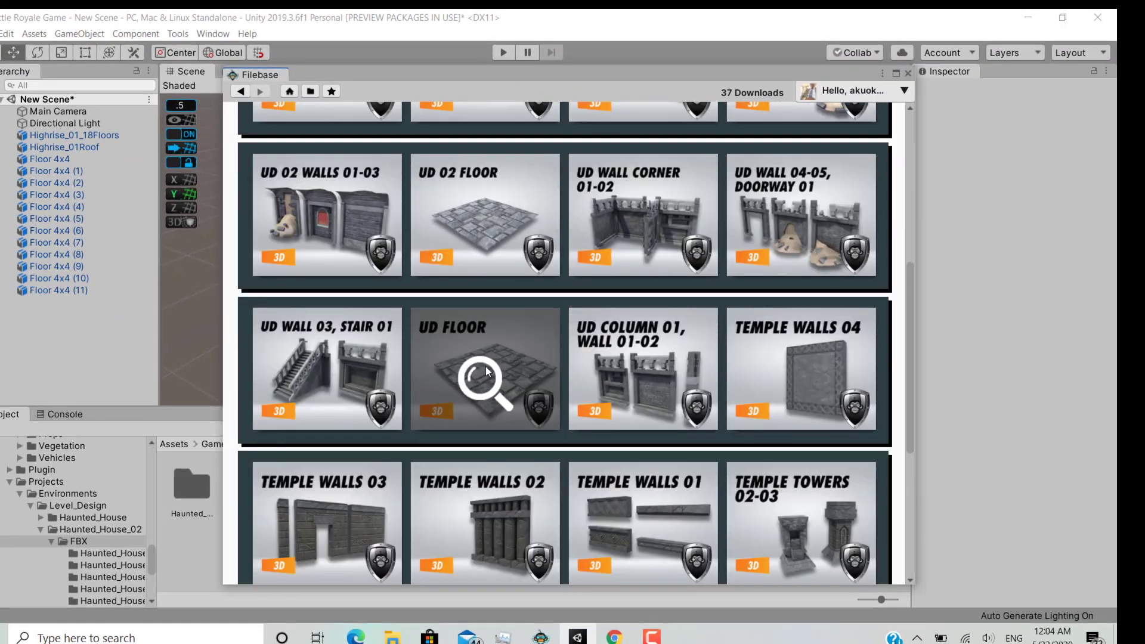
scroll(486, 366, "up", 3)
scroll(829, 335, "down", 4)
left_click(579, 537)
scroll(522, 402, "up", 4)
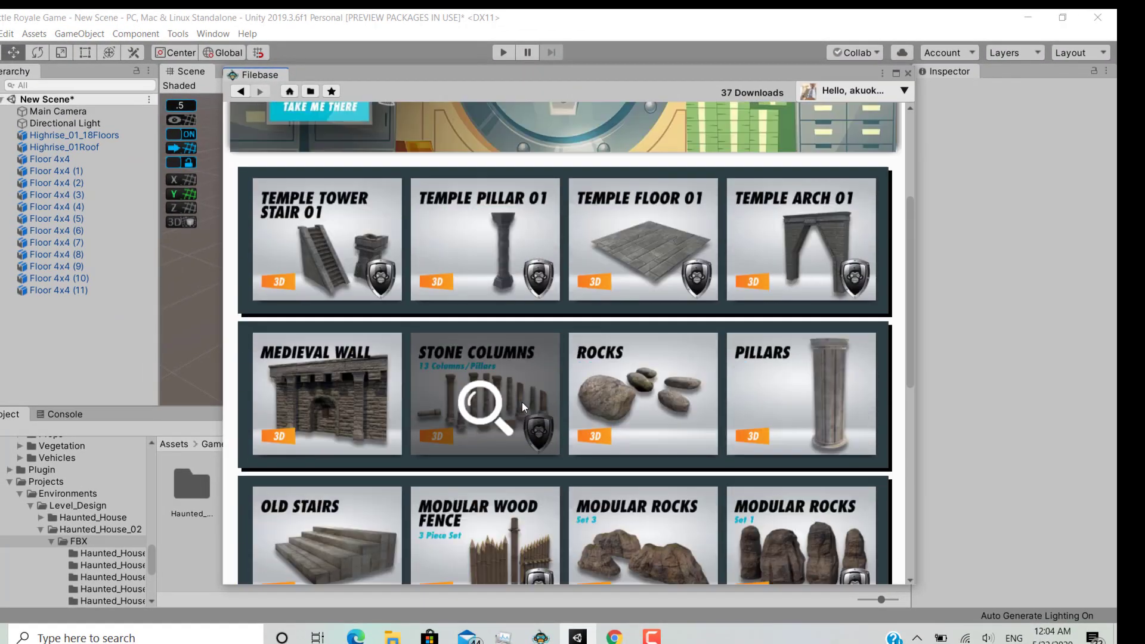
scroll(521, 402, "down", 5)
left_click(621, 490)
scroll(621, 483, "down", 1)
left_click(578, 554)
scroll(799, 292, "up", 2)
scroll(669, 417, "down", 5)
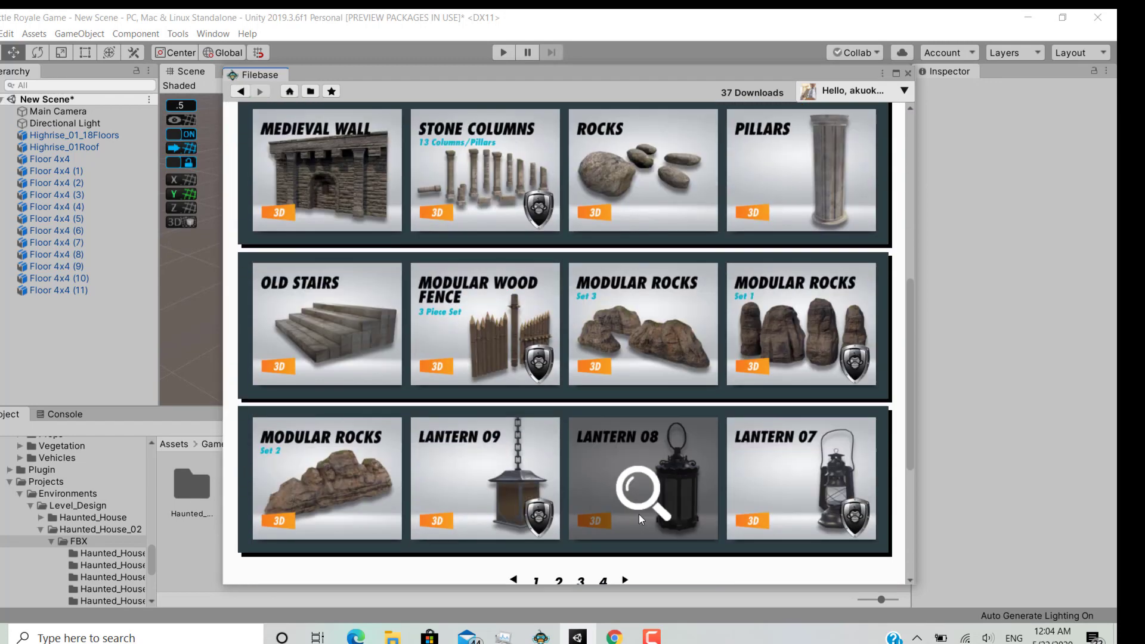
scroll(537, 358, "up", 8)
Download and import the UD 02 Floor and UD Floor packages from the Fantasy assets.
left_click(499, 308)
left_click(498, 370)
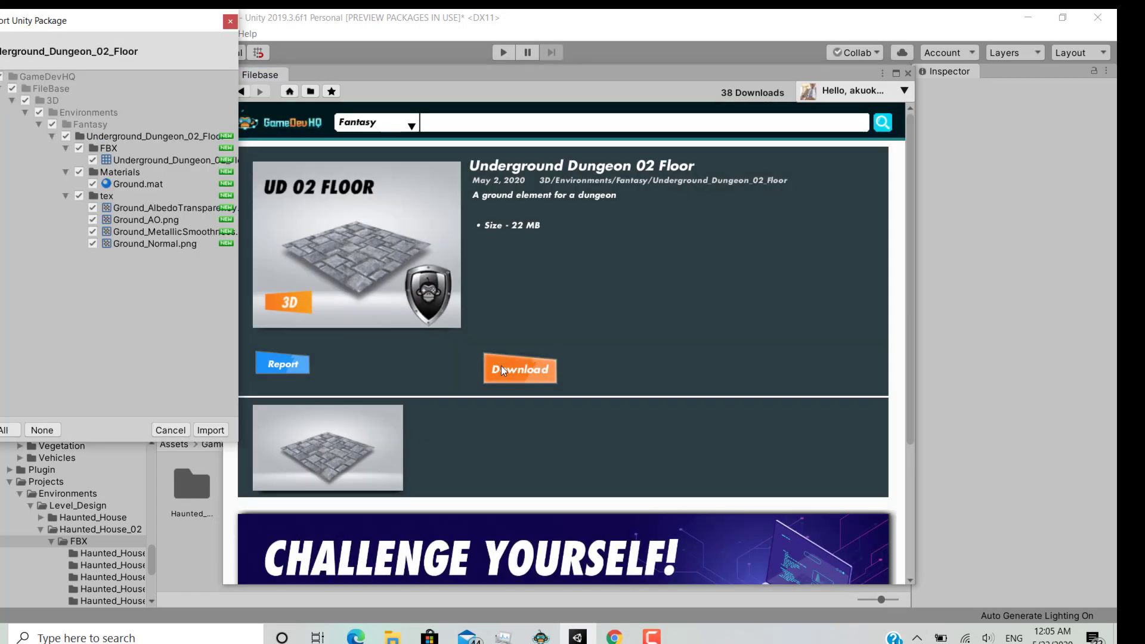
left_click(212, 431)
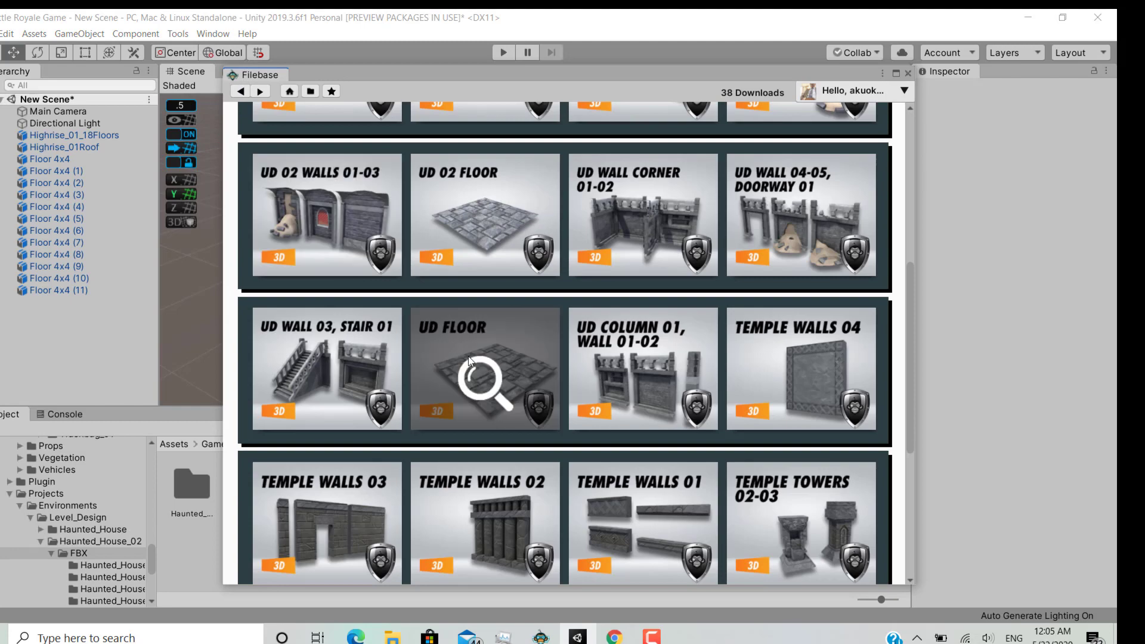
left_click(468, 356)
left_click(497, 366)
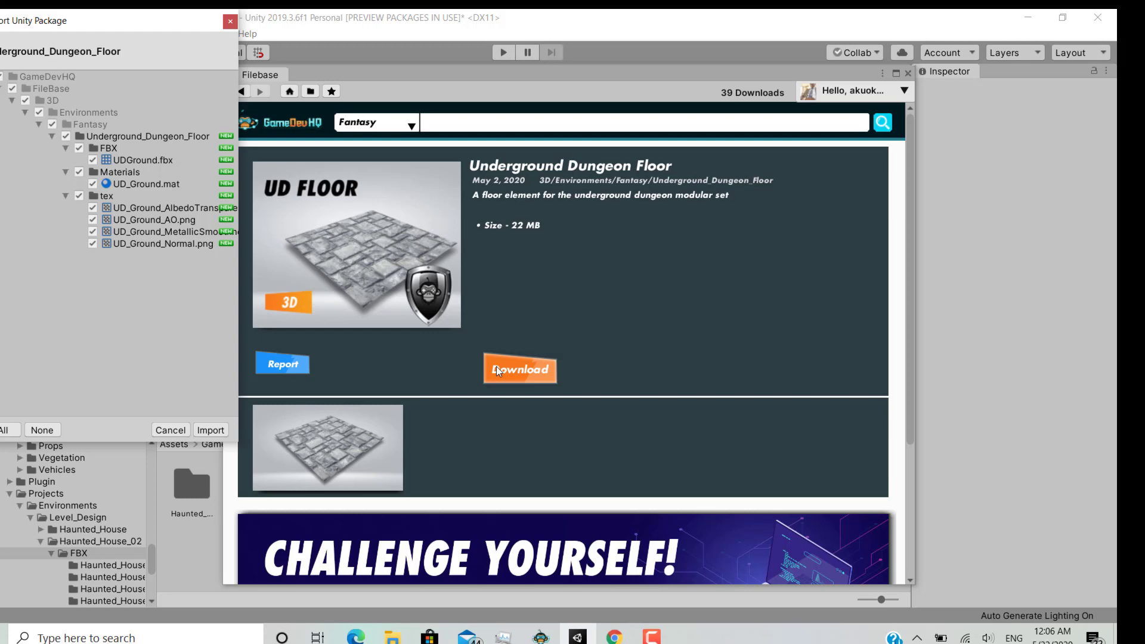
left_click(210, 430)
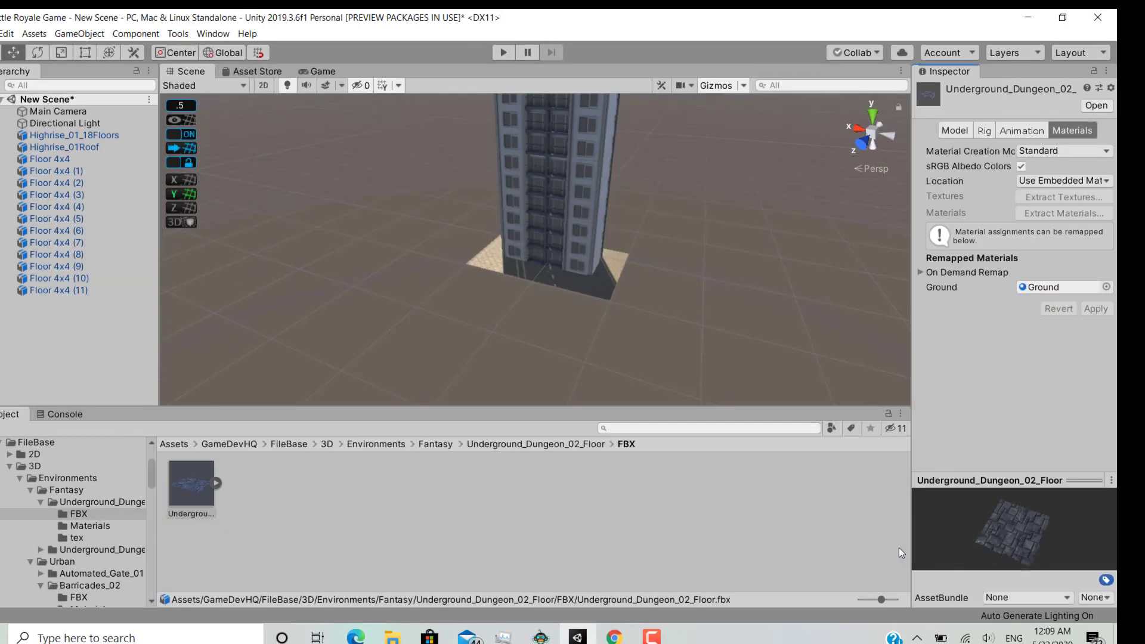
Delete all the Floor 4x4 tiles, from the first through number 11, from the scene.
left_click(31, 170)
left_click(66, 159)
left_click(67, 290, "shift")
key("Delete")
Add the UDGround tile from Underground_Dungeon_Floor to the scene and duplicate it into a paved strip along one side of the highrise.
left_click_drag(188, 481, 77, 191)
scroll(719, 263, "up", 3)
left_click_drag(719, 262, 489, 335, "alt")
key("ctrl+d")
key("ctrl+d")
left_click_drag(495, 335, 480, 304)
key("ctrl+d")
key("ctrl+d")
key("ctrl+d")
left_click_drag(529, 272, 562, 209)
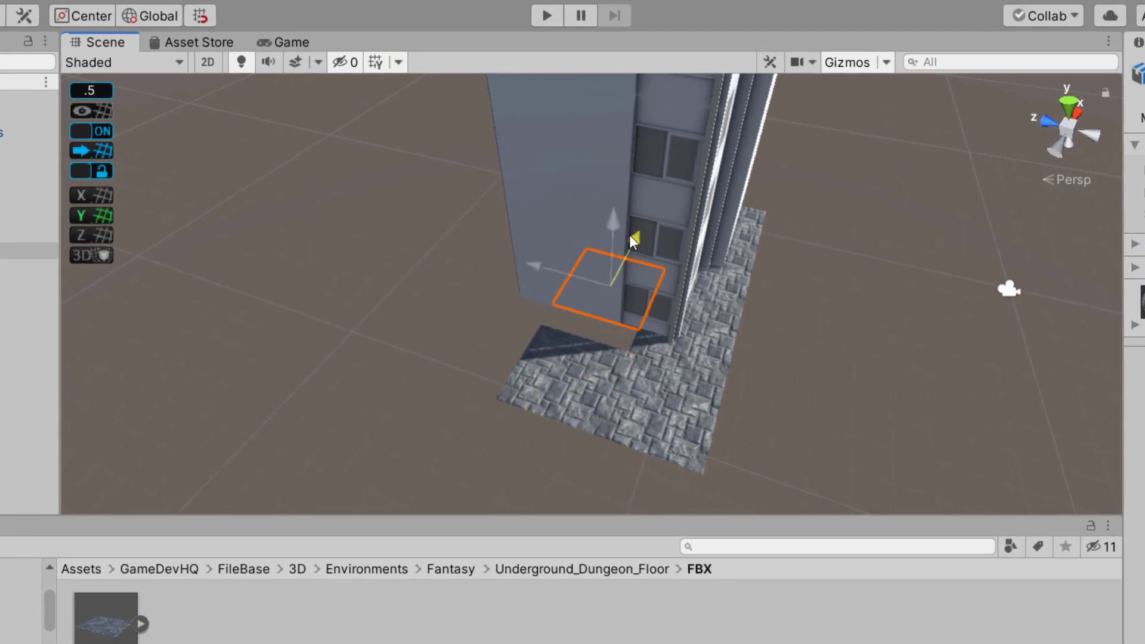
left_click_drag(631, 239, 815, 434)
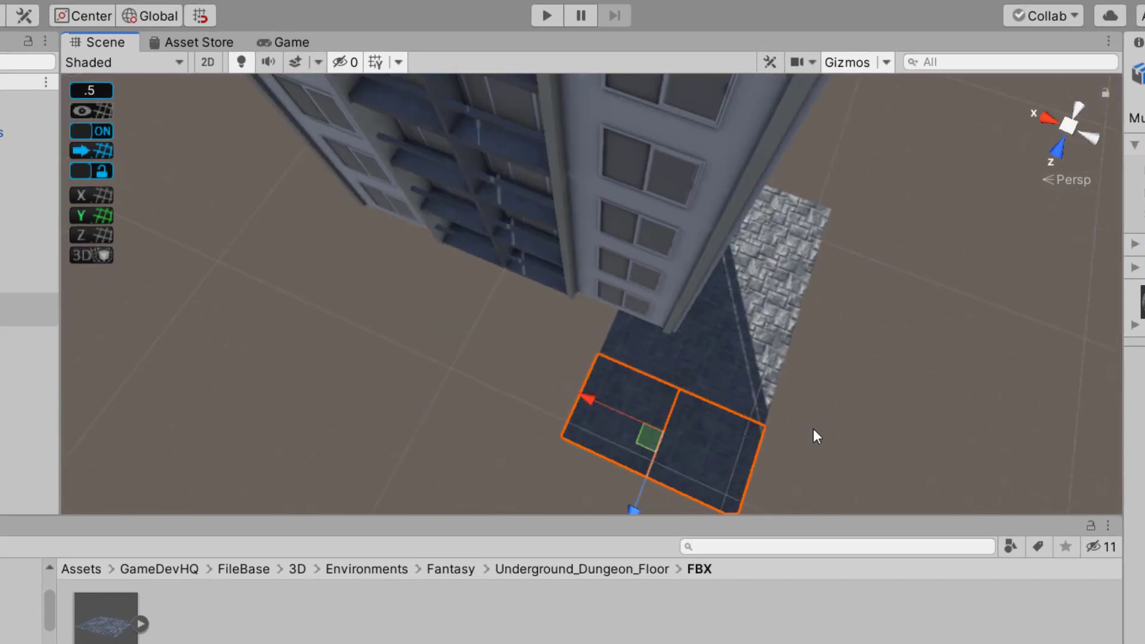
Duplicate pairs of UDGround tiles along the highrise's balcony front and out past its far corner.
key("ctrl+d")
left_click_drag(620, 413, 446, 385)
key("ctrl+d")
left_click_drag(476, 406, 739, 197)
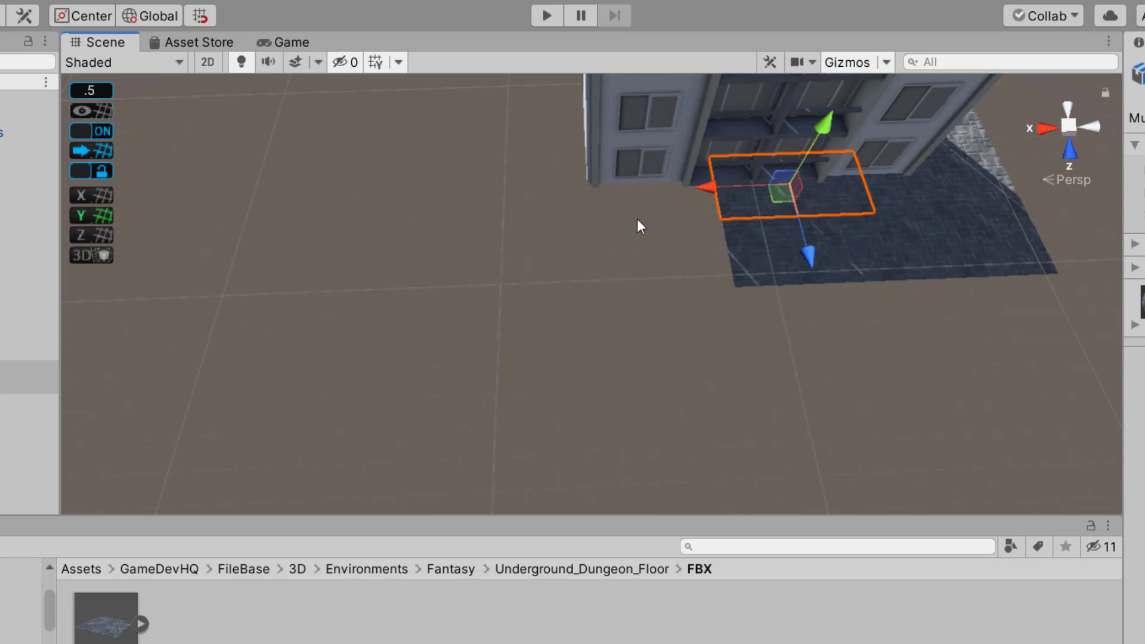
key("ctrl+d")
left_click_drag(719, 186, 581, 197)
key("ctrl+d")
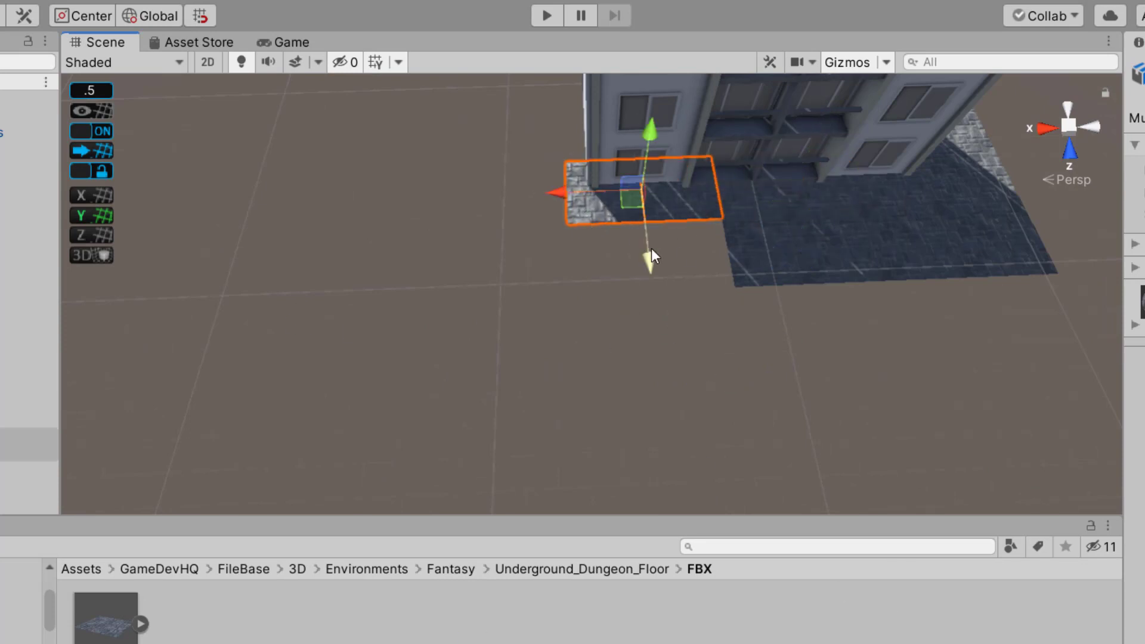
left_click_drag(648, 254, 656, 321)
key("ctrl+d")
left_click_drag(578, 247, 406, 251)
left_click_drag(406, 250, 653, 245, "alt")
scroll(653, 244, "down", 1)
Continue the paving around the front corner by duplicating UDGround tiles along the highrise's plain side wall.
key("ctrl+d")
left_click_drag(578, 376, 454, 315)
left_click(525, 358, "shift")
left_click(564, 317, "shift")
key("ctrl+d")
left_click(327, 250)
left_click(370, 281, "shift")
key("ctrl+d")
left_click_drag(299, 317, 403, 239)
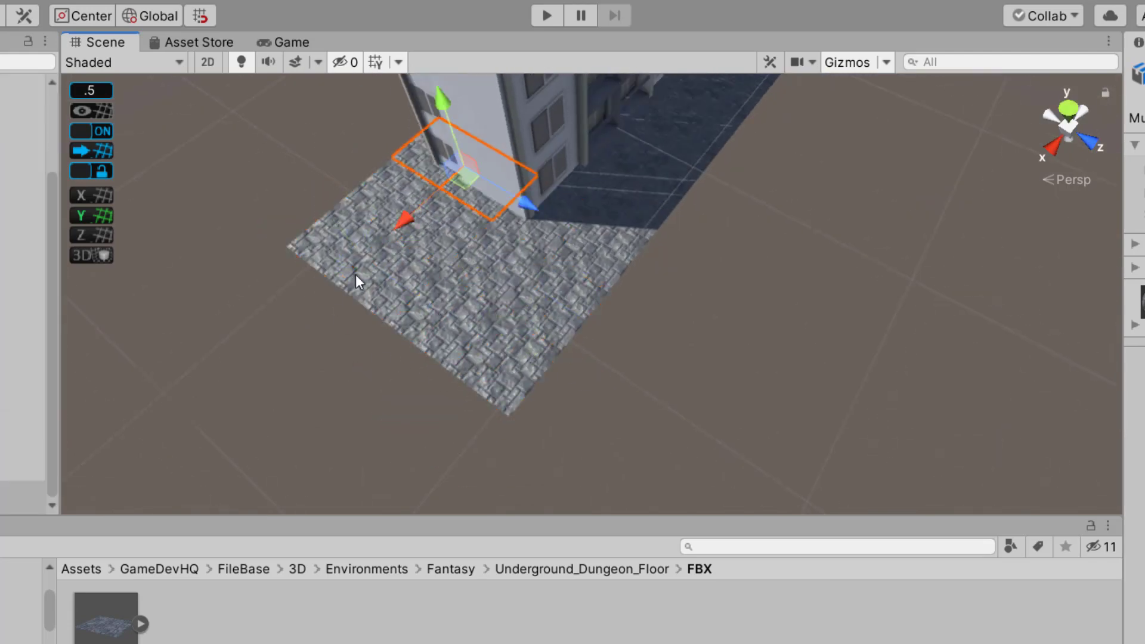
left_click_drag(382, 197, 429, 227, "shift")
key("ctrl+d")
Duplicate groups of UDGround tiles to extend the paving around the highrise's back corner.
middle_click_drag(453, 298, 835, 465)
left_click_drag(836, 375, 726, 265)
left_click(632, 278)
left_click(673, 267, "shift")
key("ctrl+d")
left_click_drag(679, 341, 663, 307)
left_click_drag(404, 306, 606, 357, "alt")
left_click_drag(740, 167, 704, 230)
left_click(692, 293, "shift")
left_click(668, 325, "shift")
key("ctrl+d")
left_click_drag(773, 260, 729, 244)
left_click(632, 352)
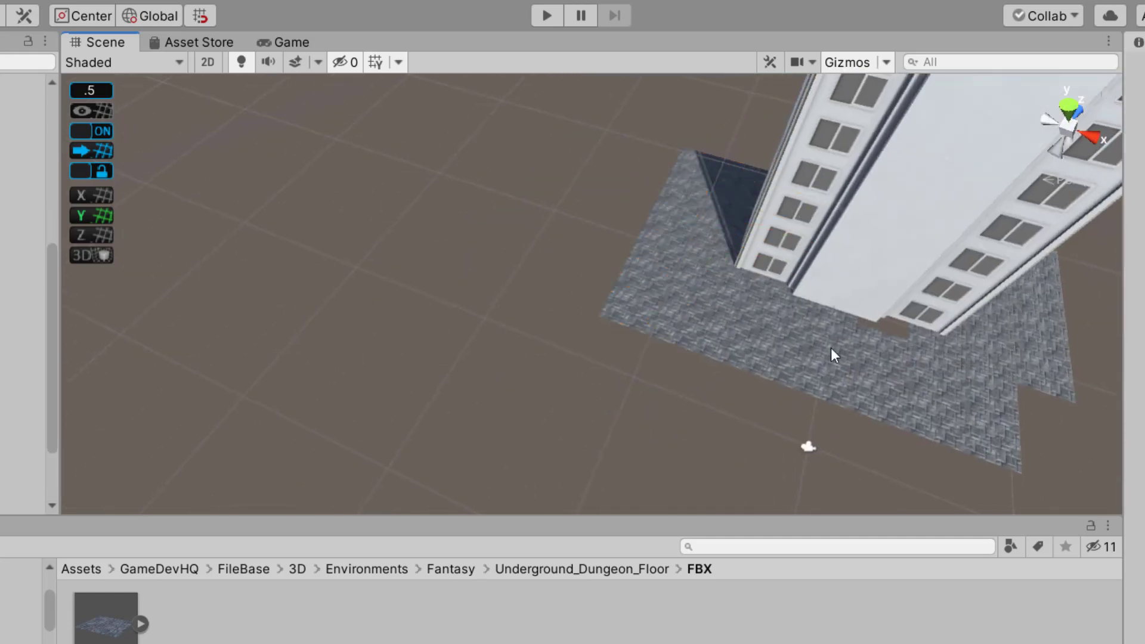
Fill the remaining gaps along the back edge of the paving with duplicated UDGround tiles.
middle_click_drag(675, 331, 144, 332)
left_click(388, 352)
left_click_drag(380, 368, 410, 324)
left_click(613, 384)
scroll(614, 384, "down", 1)
left_click_drag(603, 375, 525, 408, "alt")
left_click(524, 408)
left_click(581, 385, "shift")
key("ctrl+d")
left_click(521, 440)
left_click_drag(580, 385, 12, 435)
Select the run of UDGround tiles in the scene and examine how the paving's height meets the highrise's underside.
scroll(24, 298, "up", 8)
left_click(23, 166)
key("shift+Down")
key("shift+Down")
key("shift+Down")
key("shift+Down")
key("shift+Down")
key("shift+Down")
key("shift+Down")
key("shift+Down")
key("shift+Down")
key("shift+Down")
key("shift+Down")
key("shift+Down")
key("shift+Down")
key("shift+Down")
key("shift+Down")
key("shift+Down")
key("shift+Down")
key("shift+Down")
key("shift+Down")
key("shift+Down")
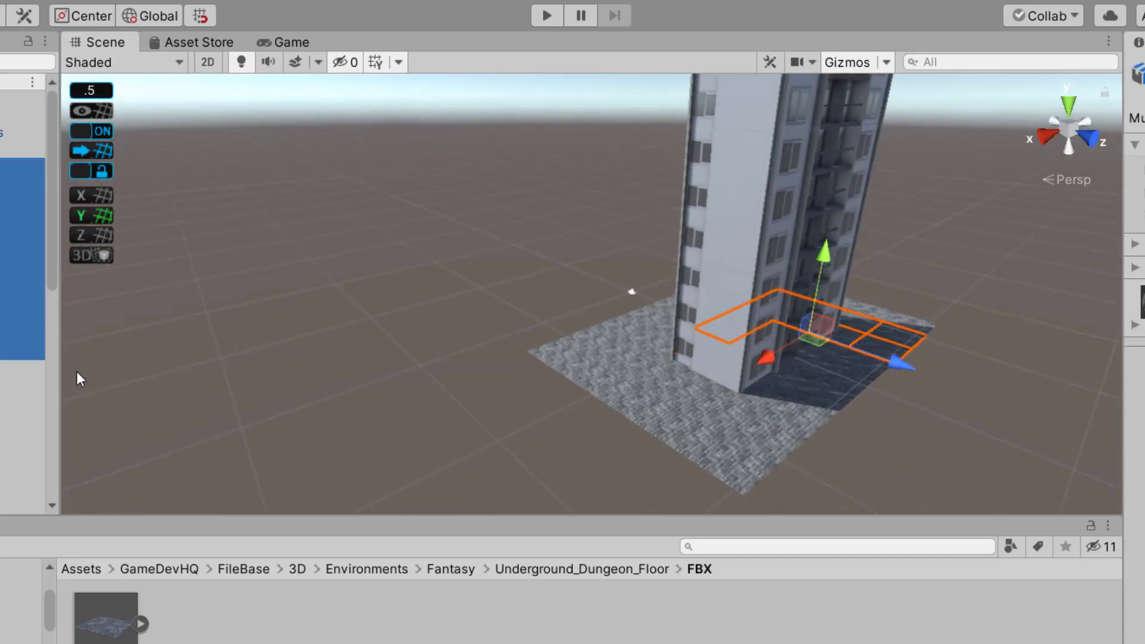
left_click_drag(335, 456, 757, 392, "alt")
scroll(757, 393, "up", 8)
middle_click_drag(757, 392, 427, 478)
mouse_move(456, 200)
left_mouse_down()
mouse_move(456, 235)
mouse_move(456, 201)
left_mouse_up()
left_click(1002, 167)
left_click_drag(1002, 167, 470, 460, "alt")
scroll(639, 389, "up", 5)
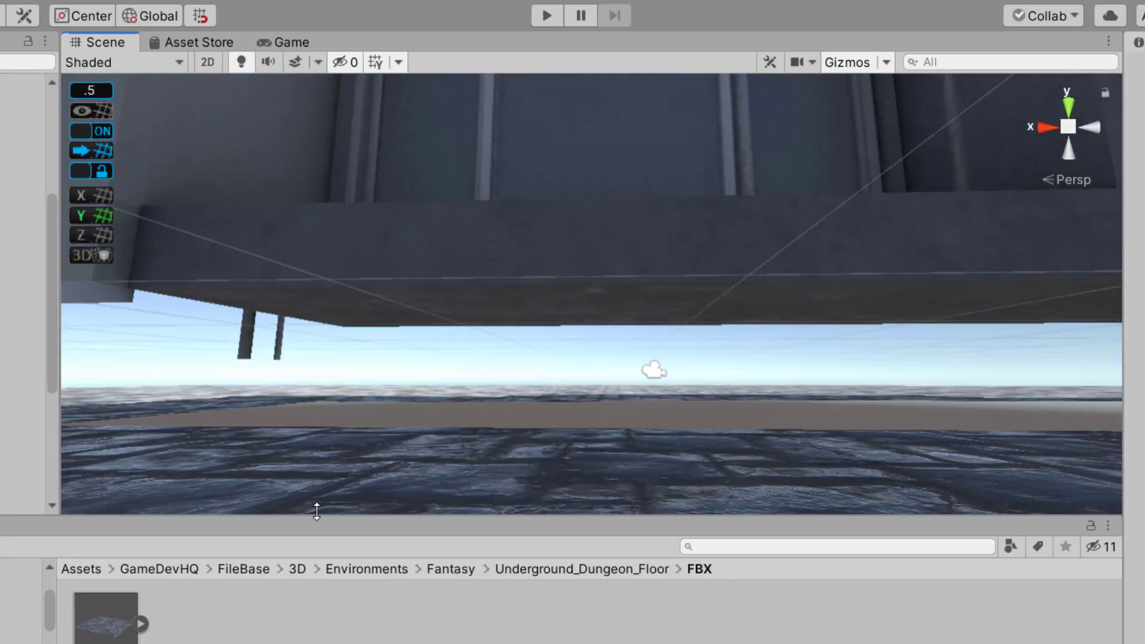
Raise all the UDGround tiles together to the underside of the highrise and check the fit from around the tower.
scroll(24, 337, "up", 5)
left_click(24, 166)
left_click(24, 470, "shift")
scroll(24, 337, "down", 5)
left_click(24, 502, "shift")
left_click_drag(736, 321, 736, 269)
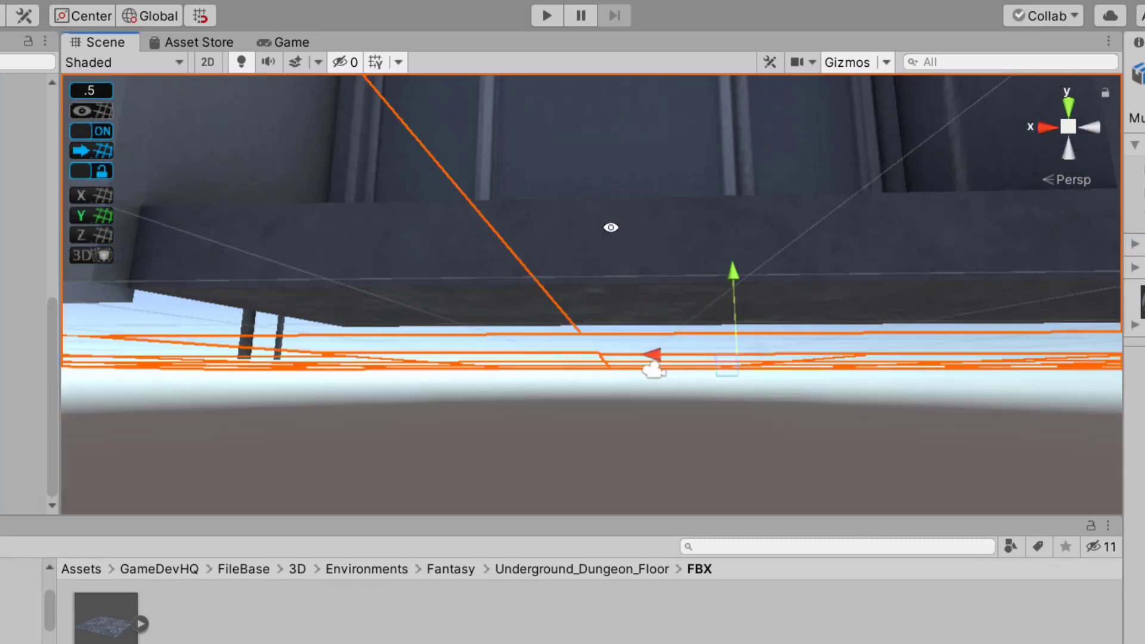
left_click_drag(612, 227, 676, 352, "alt")
middle_click_drag(676, 352, 603, 382)
left_click(603, 381)
left_click_drag(602, 382, 585, 442, "alt")
scroll(334, 328, "down", 5)
key("ctrl+d")
left_click(582, 454)
left_click_drag(581, 453, 784, 367, "alt")
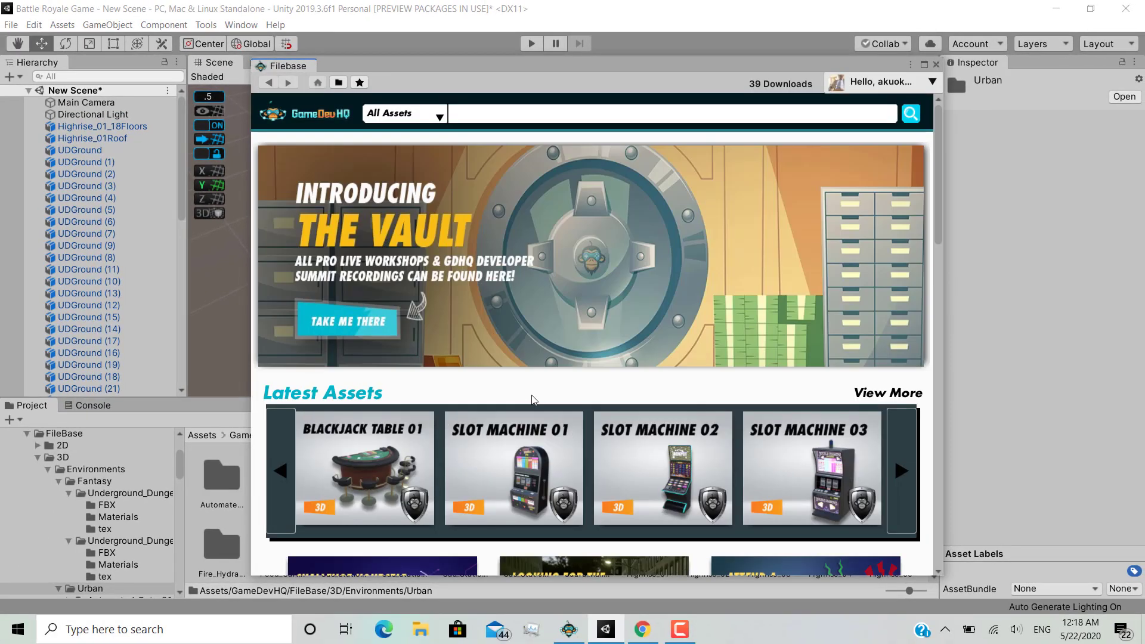
Browse pages 5 to 7 of the Urban assets in Filebase for road pieces of the Road 03 series.
left_click(435, 119)
left_click(413, 194)
scroll(439, 121, "down", 15)
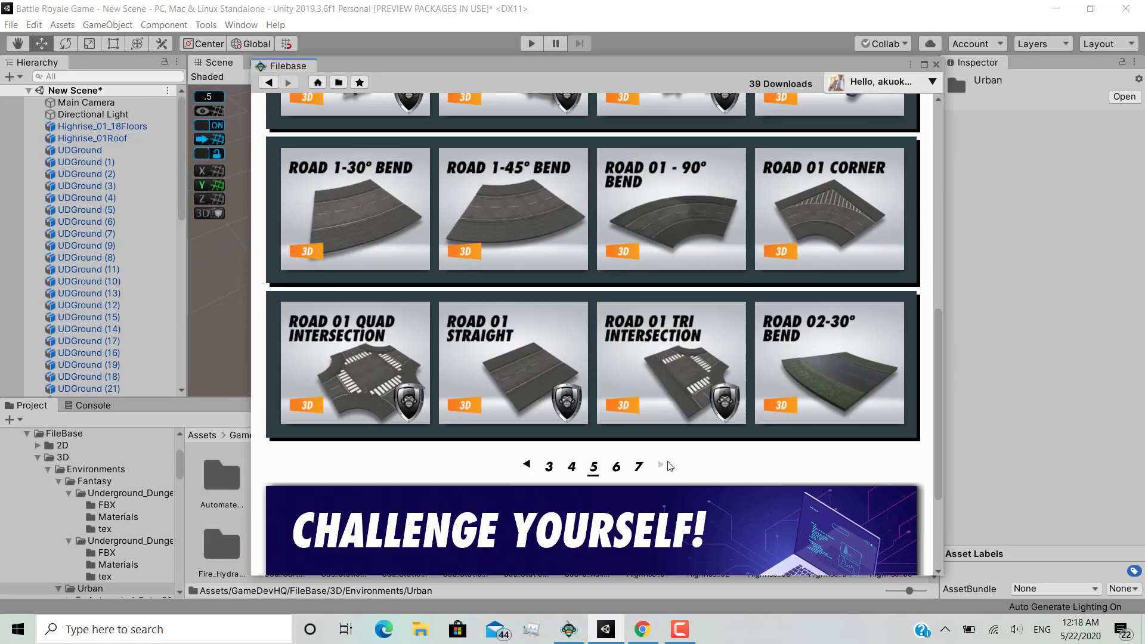
left_click(614, 468)
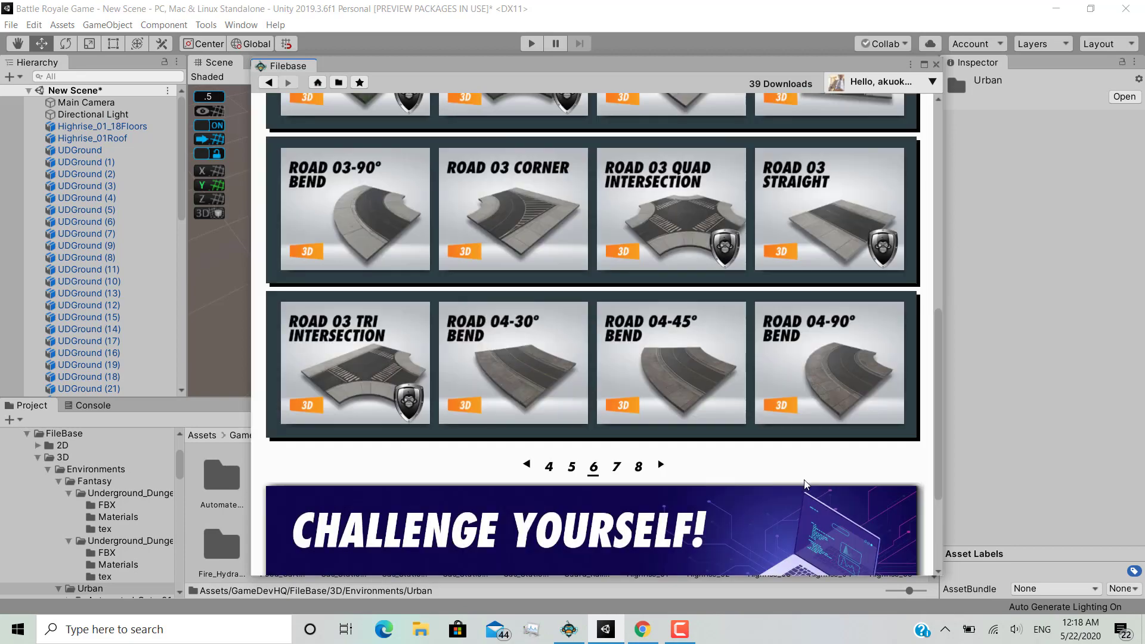
scroll(805, 485, "up", 4)
scroll(660, 511, "down", 3)
scroll(603, 286, "up", 2)
left_click(661, 511)
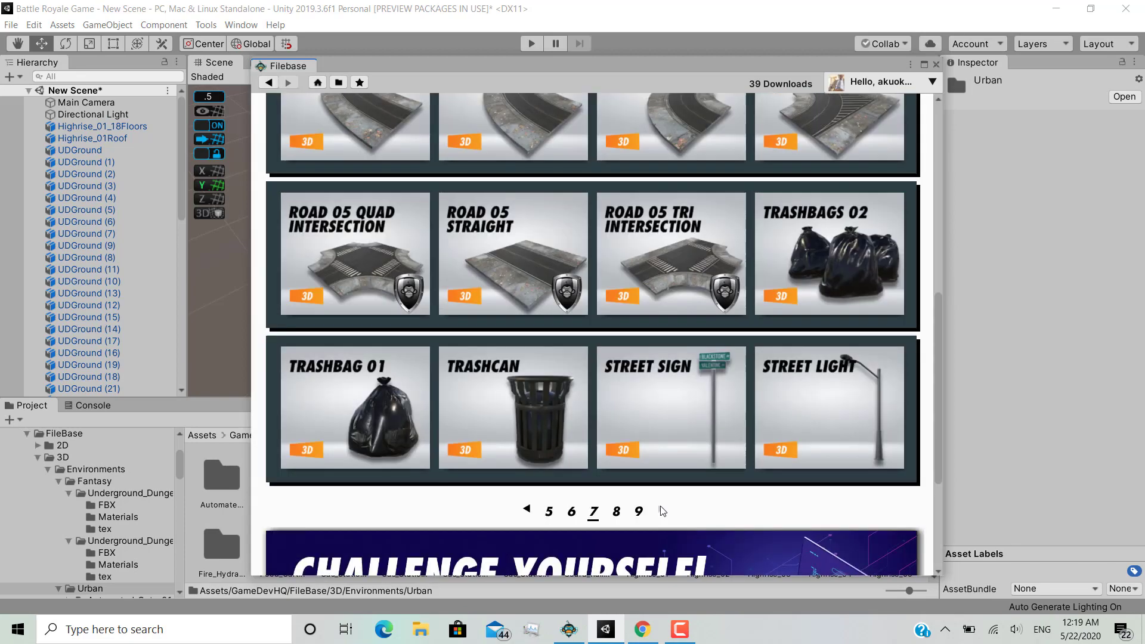
scroll(660, 511, "up", 4)
scroll(542, 562, "down", 3)
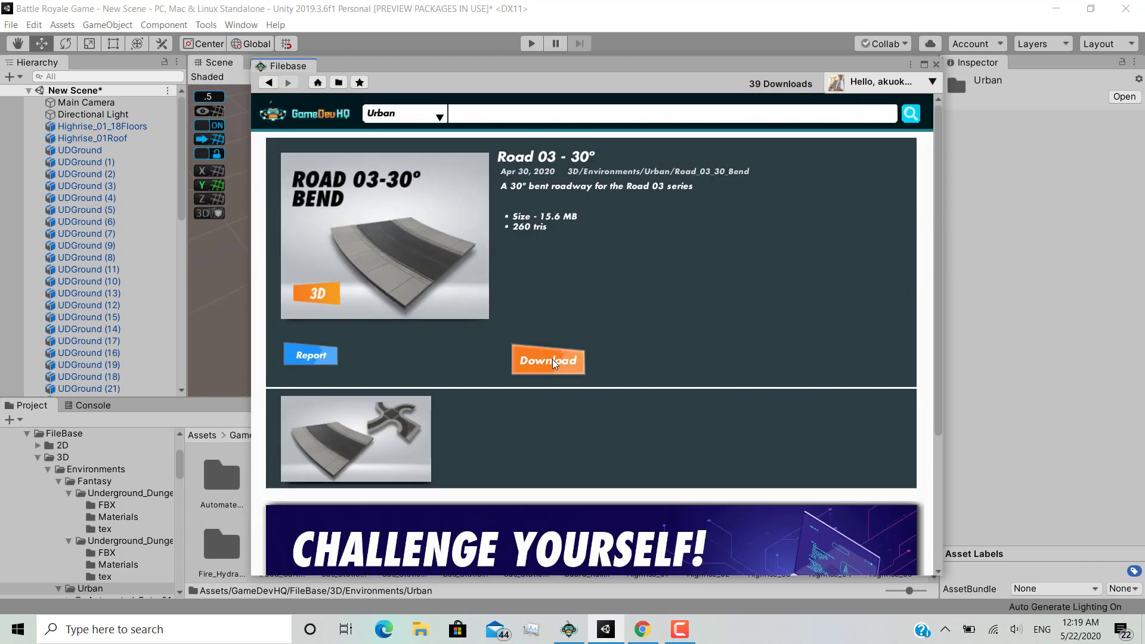
Download and import the Road 03 30°, 45° and 90° Bend packages.
left_click(535, 371)
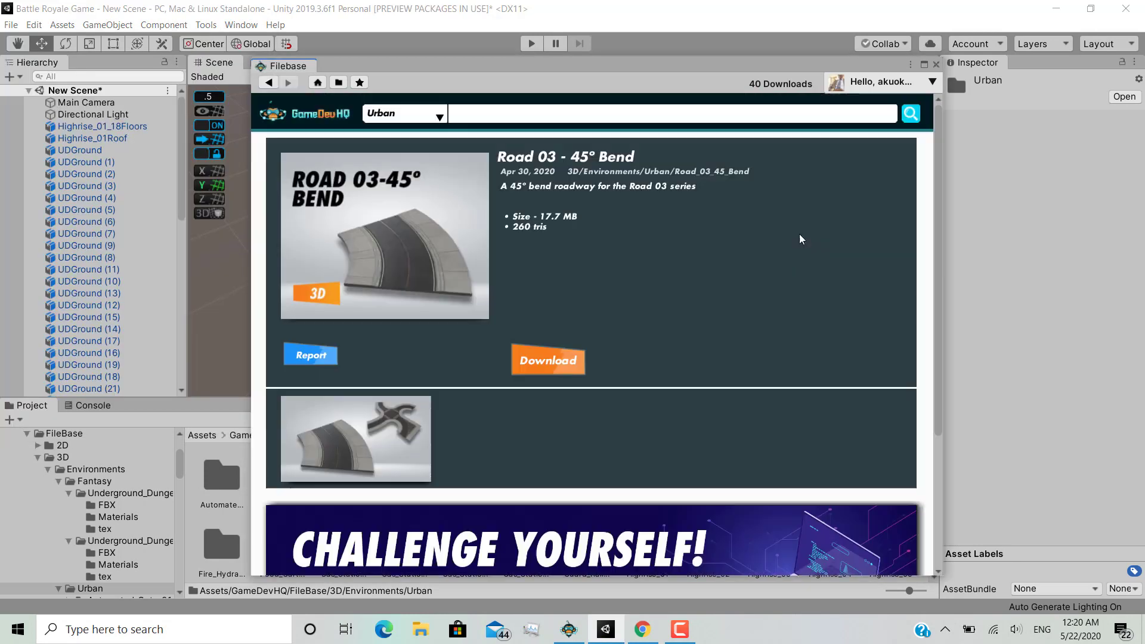
left_click(544, 363)
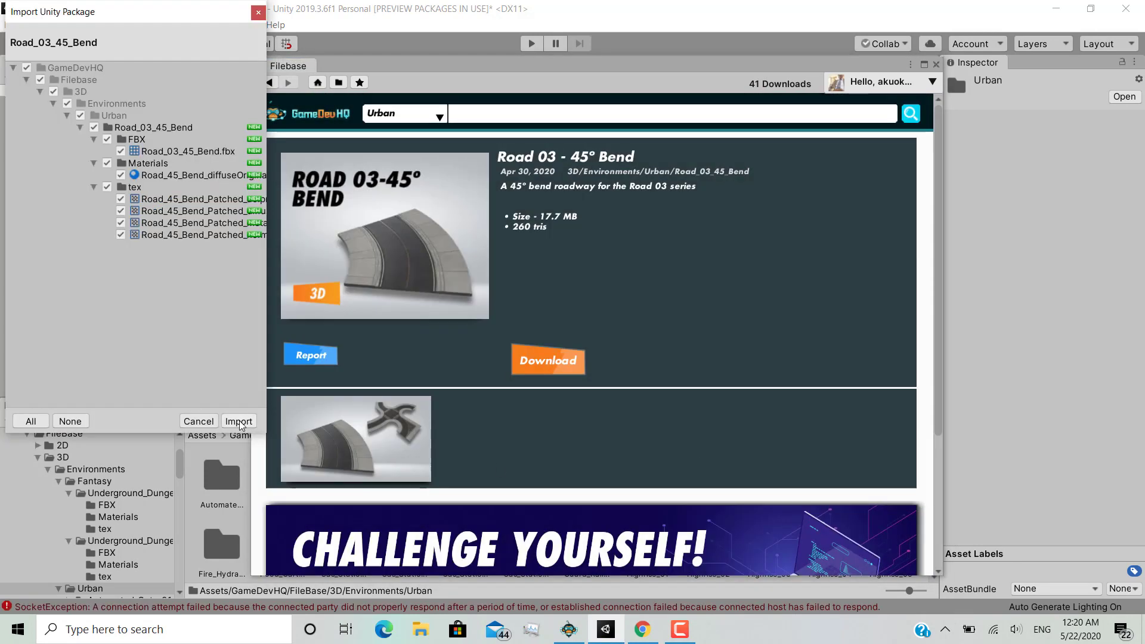
left_click(241, 421)
left_click(543, 366)
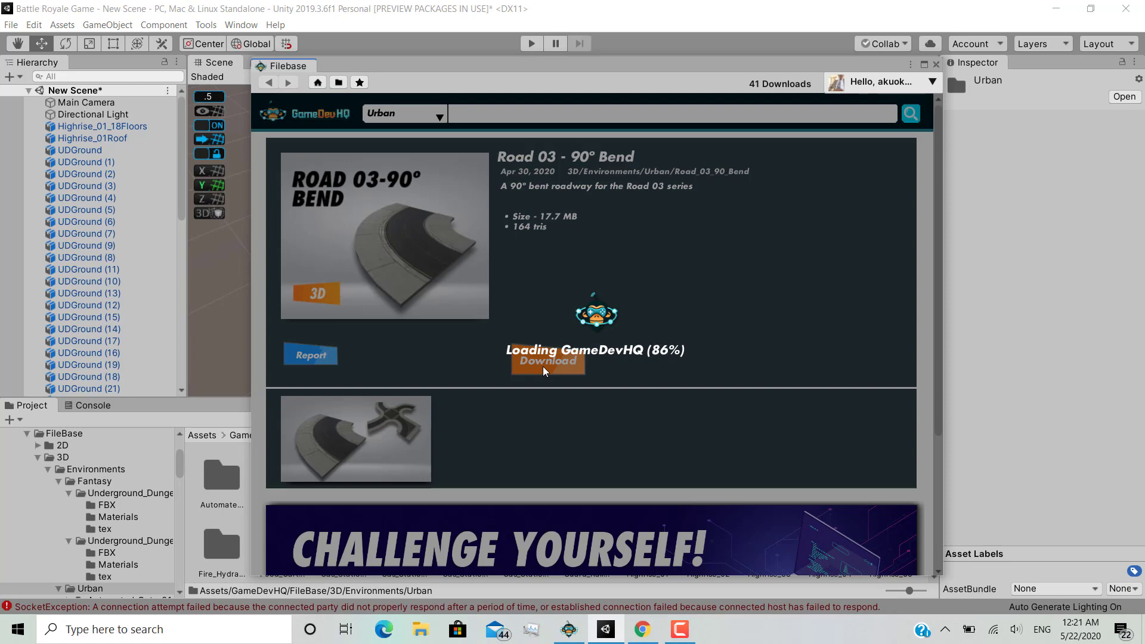
left_click(234, 422)
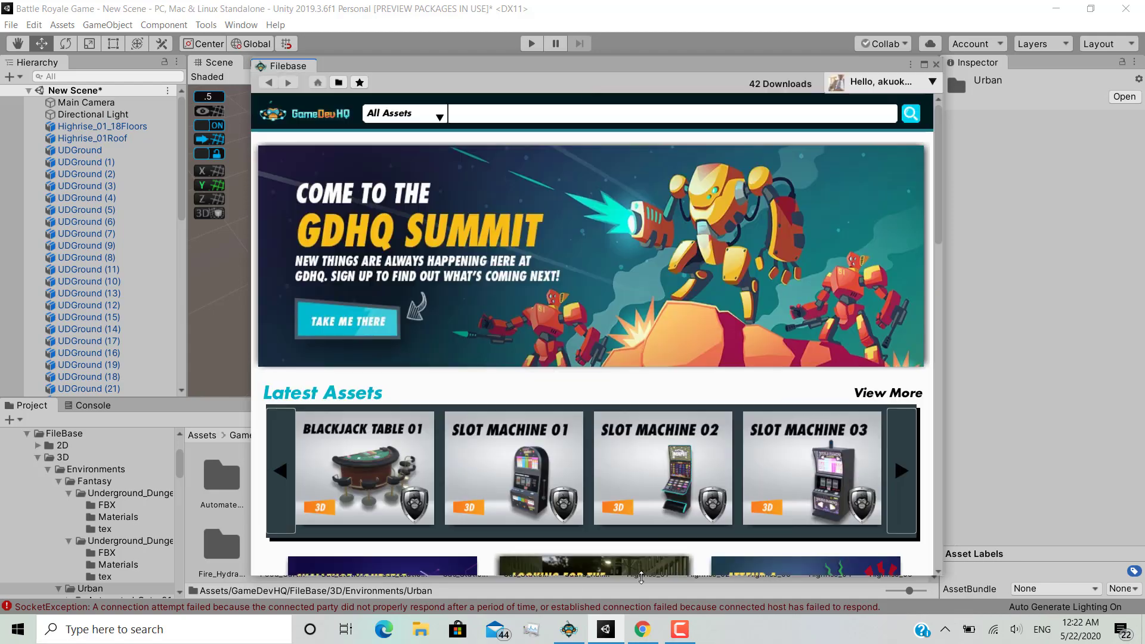
Find the Road 03 Corner package among the Urban assets in Filebase, then download and import it.
left_click(406, 116)
mouse_move(457, 192)
left_click(526, 206)
left_click(602, 481)
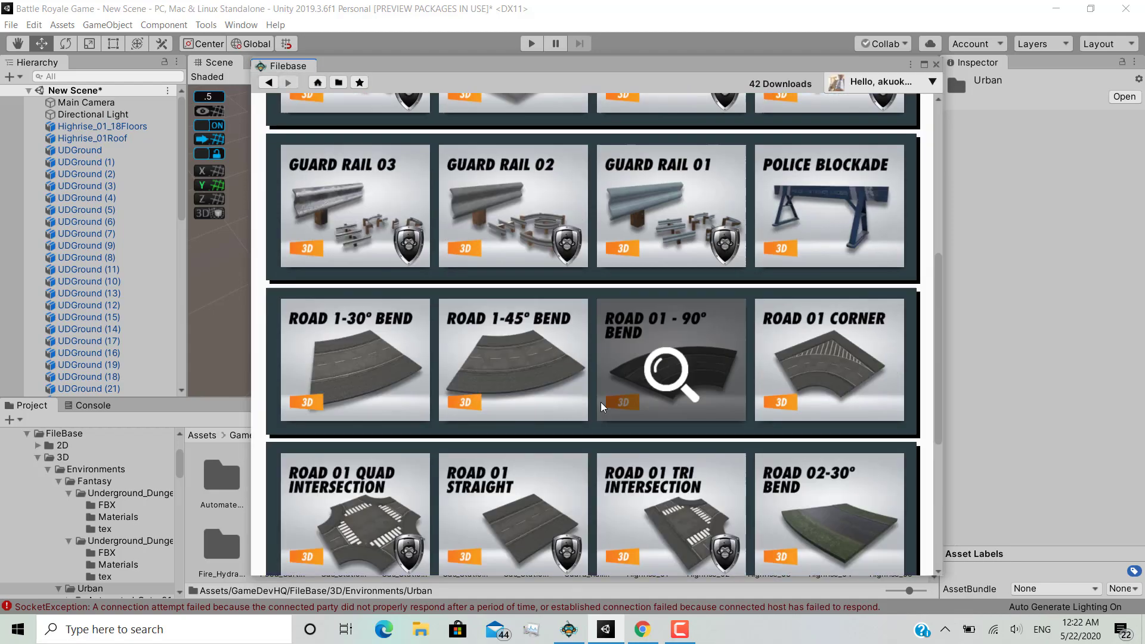
scroll(601, 408, "down", 10)
left_click(555, 359)
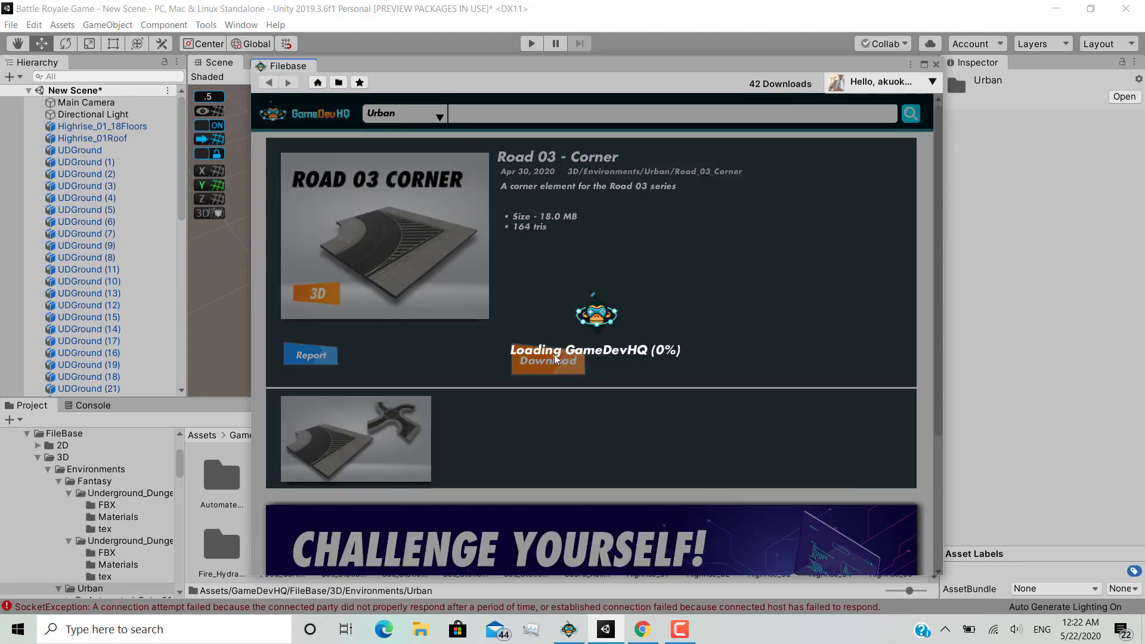
left_click(552, 360)
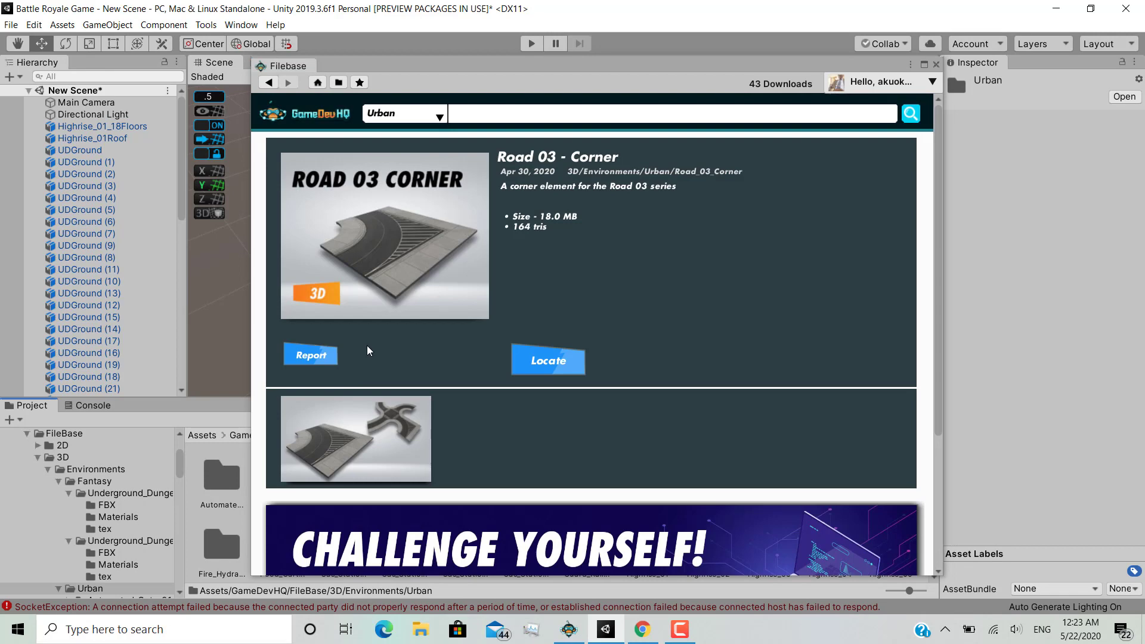
Download and import the Road 03 Quad Intersection package.
left_click(268, 82)
left_click(542, 364)
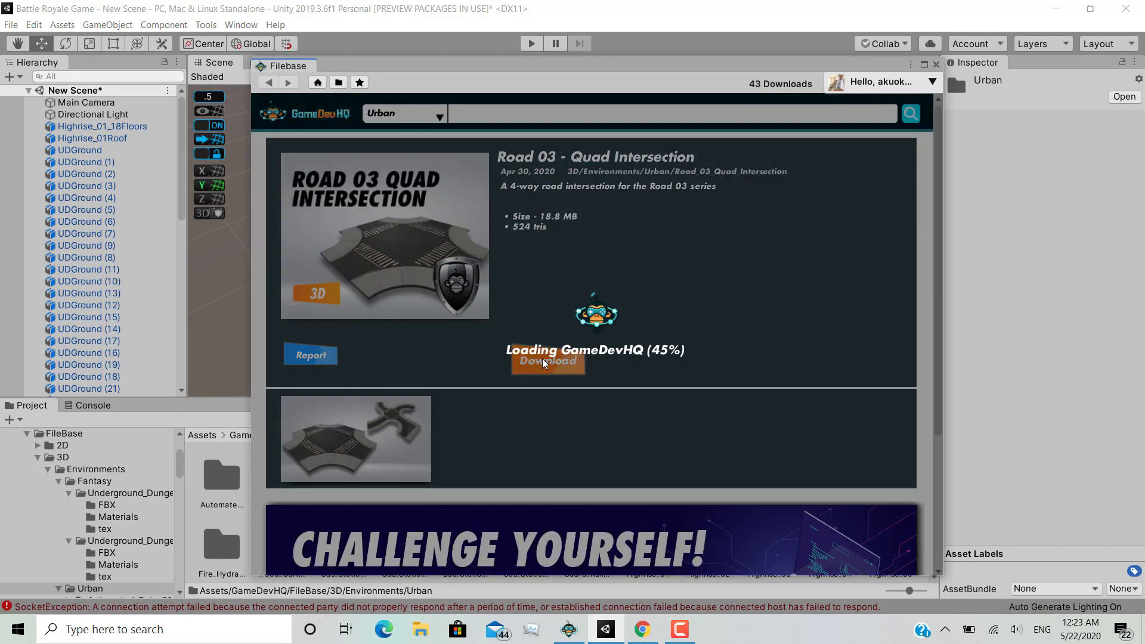
left_click(544, 362)
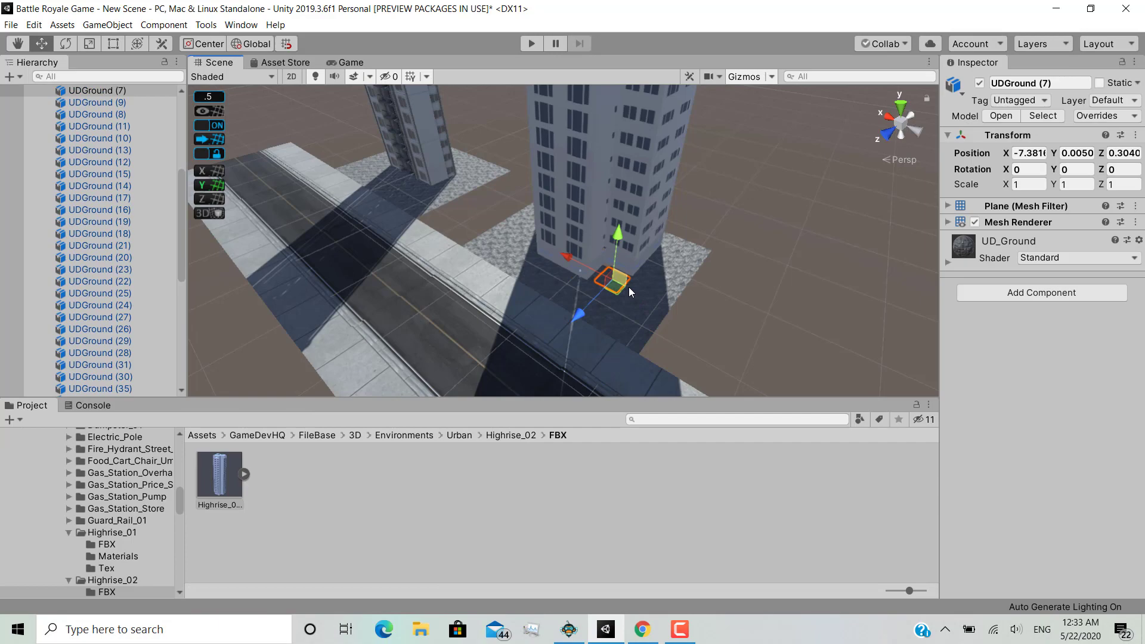
Select a strip of UDGround tiles beside the highrise and duplicate it into the gap between the two towers.
left_click(661, 301)
left_click_drag(661, 302, 788, 337, "alt")
left_click(424, 245, "ctrl")
left_click(685, 220, "ctrl")
left_click_drag(433, 313, 441, 340, "shift")
left_click(699, 224, "shift")
left_click(583, 286, "shift")
key("ctrl+d")
left_click_drag(359, 300, 407, 308)
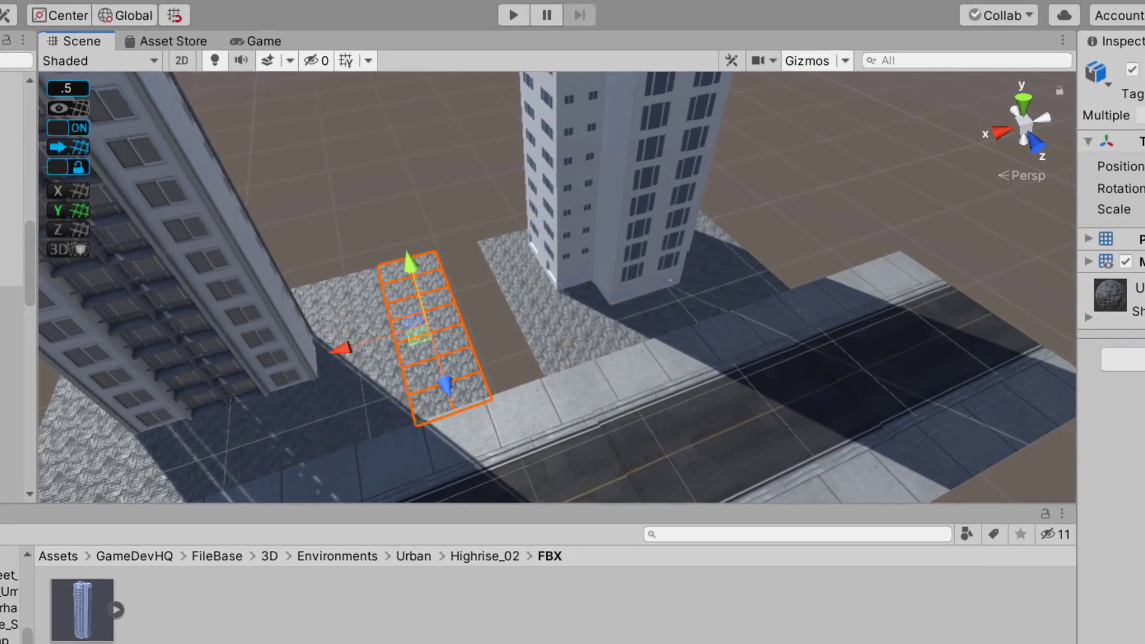
Shift the duplicated strip across to the second highrise's paving and delete the surplus tiles.
left_click_drag(361, 360, 505, 363)
left_click(519, 371)
left_click(551, 361)
left_click_drag(435, 254, 466, 278)
left_click_drag(476, 345, 349, 411)
key("Delete")
scroll(519, 378, "down", 5)
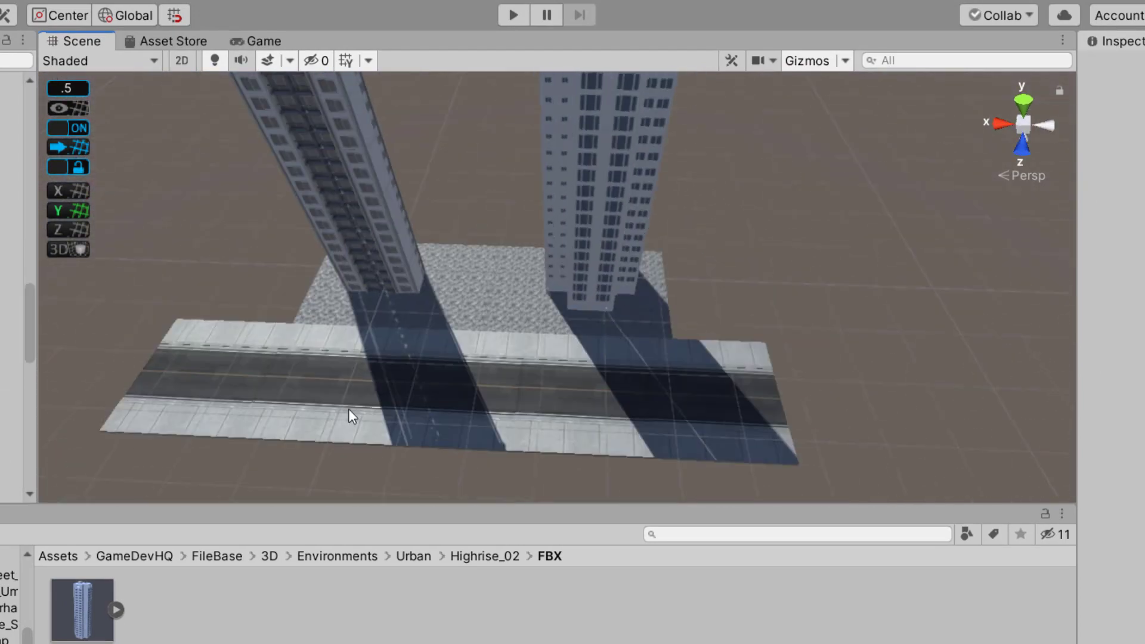
Shift the two UDGround tiles along the gap in the paving beside the second highrise.
left_click(563, 153)
left_click_drag(563, 153, 393, 157, "alt")
scroll(419, 167, "up", 3)
left_click(442, 306)
left_click(688, 255)
scroll(688, 260, "up", 5)
middle_click_drag(688, 260, 551, 409)
left_click(625, 443)
left_click(570, 447, "shift")
scroll(620, 472, "down", 2)
left_click_drag(634, 490, 625, 480)
left_click(642, 442)
Move two neighbouring tiles to close the narrow slit left in the paving beside the second highrise.
scroll(641, 442, "up", 3)
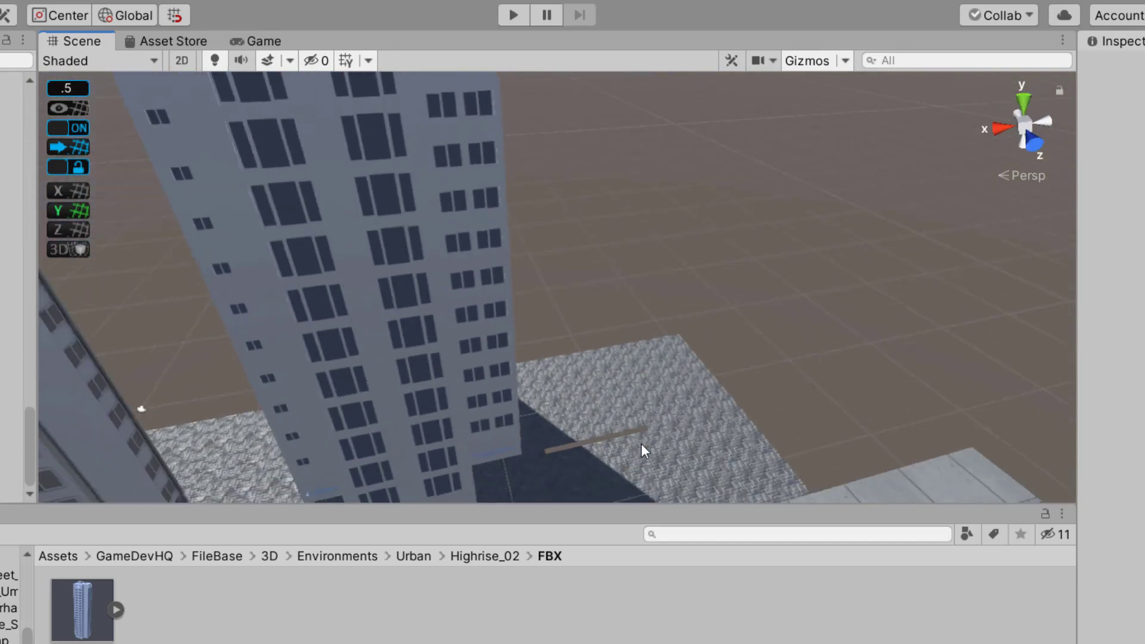
scroll(642, 443, "up", 2)
middle_click_drag(642, 443, 608, 349)
left_click(591, 349)
left_click(621, 344, "shift")
left_click_drag(605, 386, 617, 414)
Run the scene briefly in play mode and stop it.
left_click(510, 15)
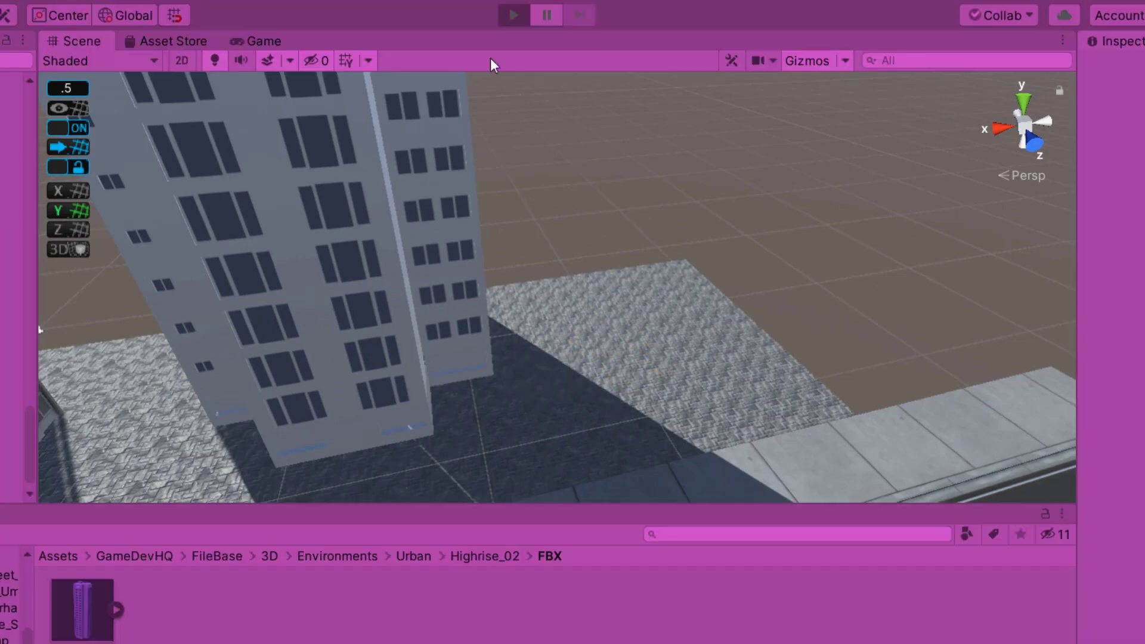
key("ctrl+p")
scroll(18, 241, "up", 5)
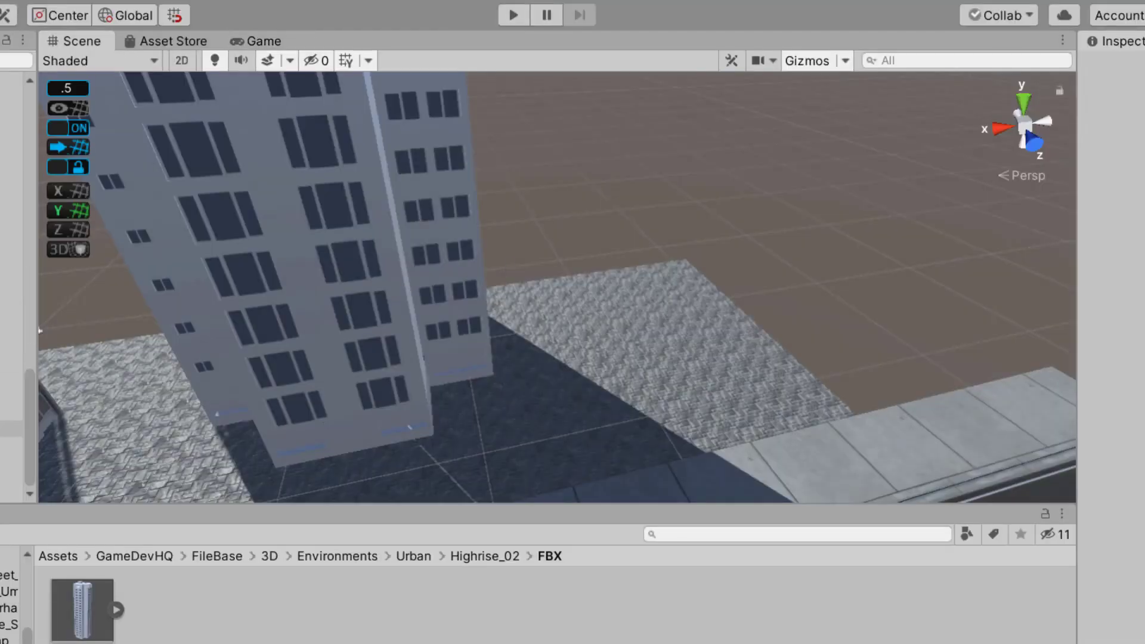
scroll(18, 240, "up", 5)
Move and rotate the Main Camera so it faces both highrises and the paving from the front.
left_click(18, 96)
scroll(686, 482, "down", 5)
left_click_drag(255, 280, 254, 199)
left_click(250, 42)
left_click(82, 40)
left_click_drag(209, 289, 148, 453)
key("e")
middle_click_drag(148, 478, 288, 412)
left_click_drag(288, 412, 1133, 480)
key("w")
left_click_drag(233, 375, 452, 330)
left_click_drag(518, 372, 550, 459)
Check the Main Camera's framing of the two towers in play mode and return to the scene.
left_click(257, 41)
key("ctrl+p")
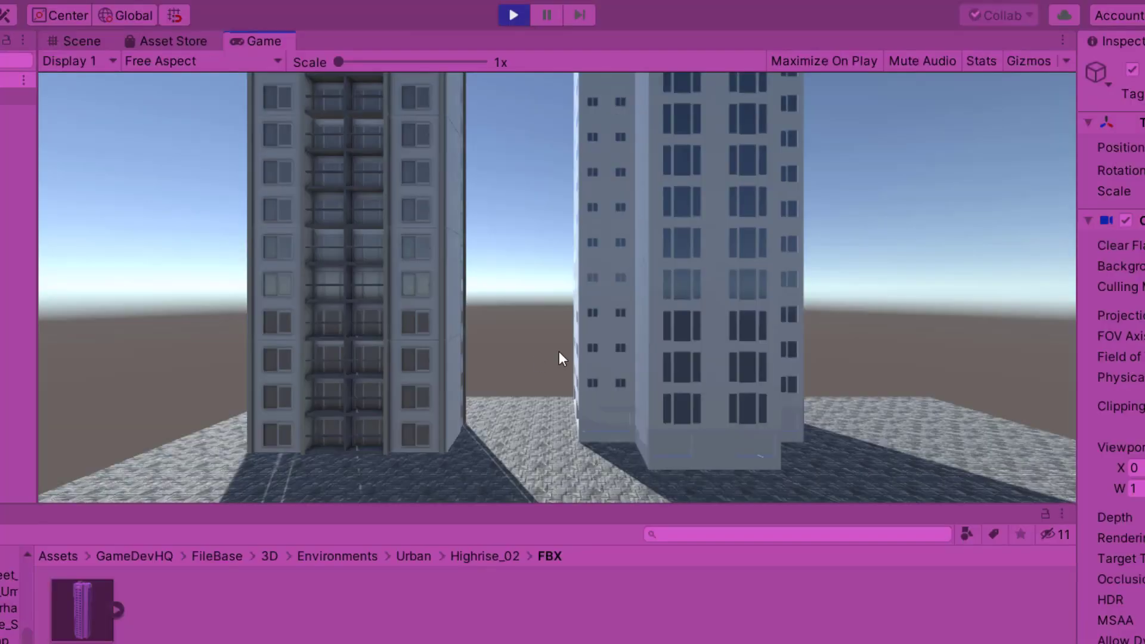
key("ctrl+p")
left_click(78, 41)
Place the Road_03_Corner model from its FBX folder, then rotate and move it to the end of the straight road.
scroll(382, 468, "down", 3)
left_click(413, 555)
left_click(169, 609)
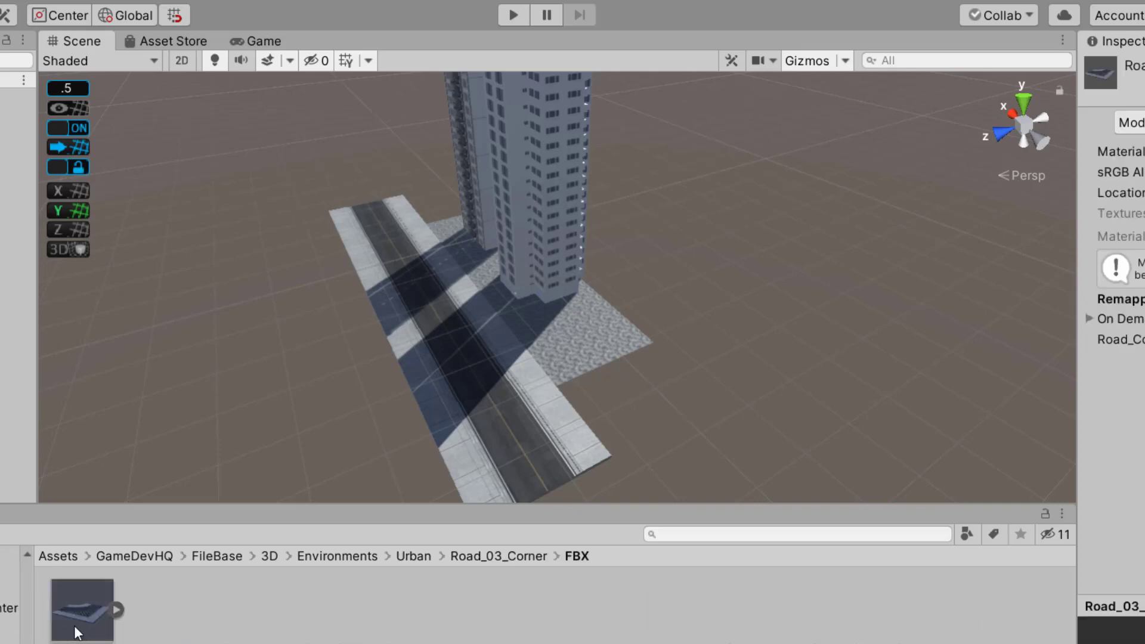
left_click_drag(78, 632, 689, 356)
key("e")
left_click_drag(667, 296, 153, 331)
key("w")
left_click_drag(592, 274, 413, 340)
left_click_drag(440, 285, 496, 358)
left_click_drag(473, 437, 478, 435)
left_click(370, 430)
Nudge the road corner sideways against the end of the straight road.
left_click_drag(417, 411, 596, 394, "alt")
middle_click_drag(596, 394, 705, 358)
left_click(686, 360)
left_click_drag(572, 370, 561, 369)
left_click(489, 454)
Examine the join between the road corner and the straight road up close and from above.
left_click_drag(462, 364, 490, 367, "alt")
scroll(491, 366, "up", 4)
left_click(686, 370)
scroll(969, 450, "down", 4)
left_click(968, 449)
left_click_drag(737, 424, 478, 460, "alt")
left_click(561, 429)
left_click(812, 425)
left_click_drag(813, 425, 119, 292, "alt")
left_click(346, 60)
left_click_drag(316, 161, 489, 376, "alt")
scroll(488, 376, "up", 3)
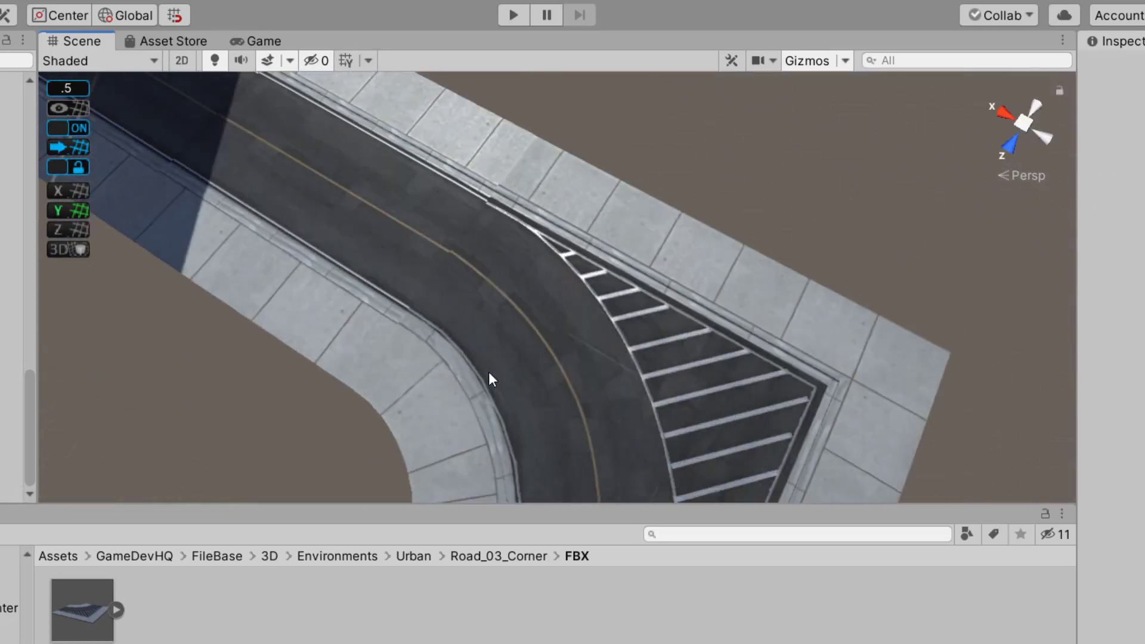
Try nudging the road corner with grid snapping turned off, then undo the change and restore snapping.
left_click(614, 299)
left_click(66, 128)
middle_click_drag(567, 441, 578, 389)
left_click_drag(584, 461, 588, 464)
key("ctrl+z")
key("ctrl+z")
key("ctrl+z")
key("ctrl+z")
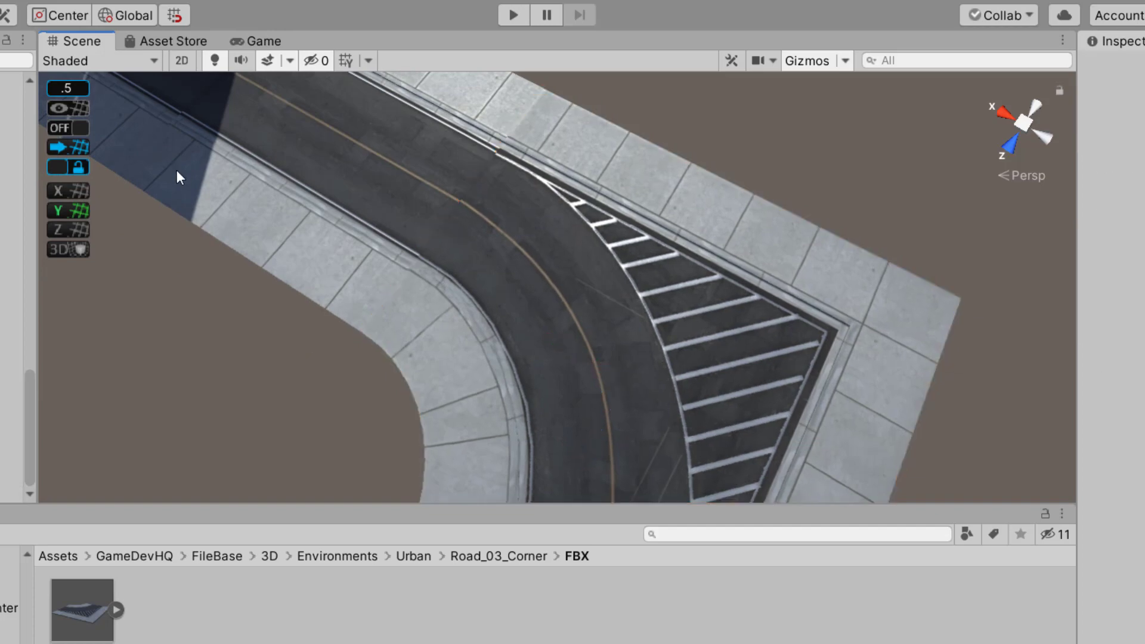
left_click(71, 130)
Create an empty object in the hierarchy and move it onto the road near the corner.
left_click(244, 348)
scroll(245, 349, "down", 5)
scroll(245, 349, "up", 2)
scroll(12, 297, "up", 10)
left_click(3, 297)
right_click(12, 277)
left_click(55, 390)
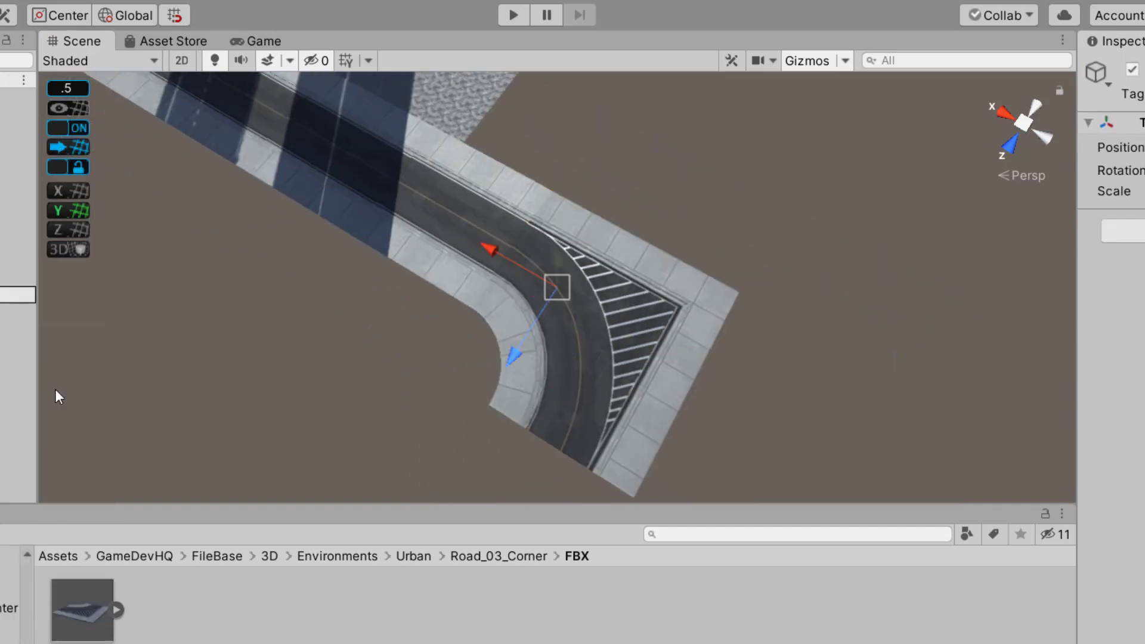
key("Return")
left_click_drag(554, 281, 535, 259)
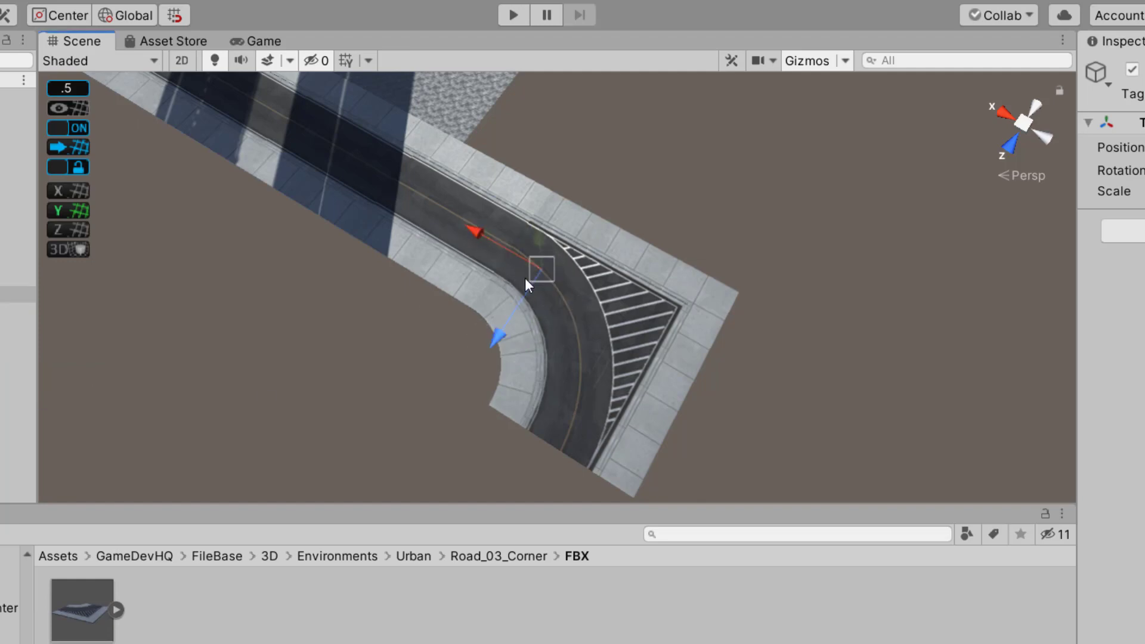
left_click_drag(474, 257, 428, 228)
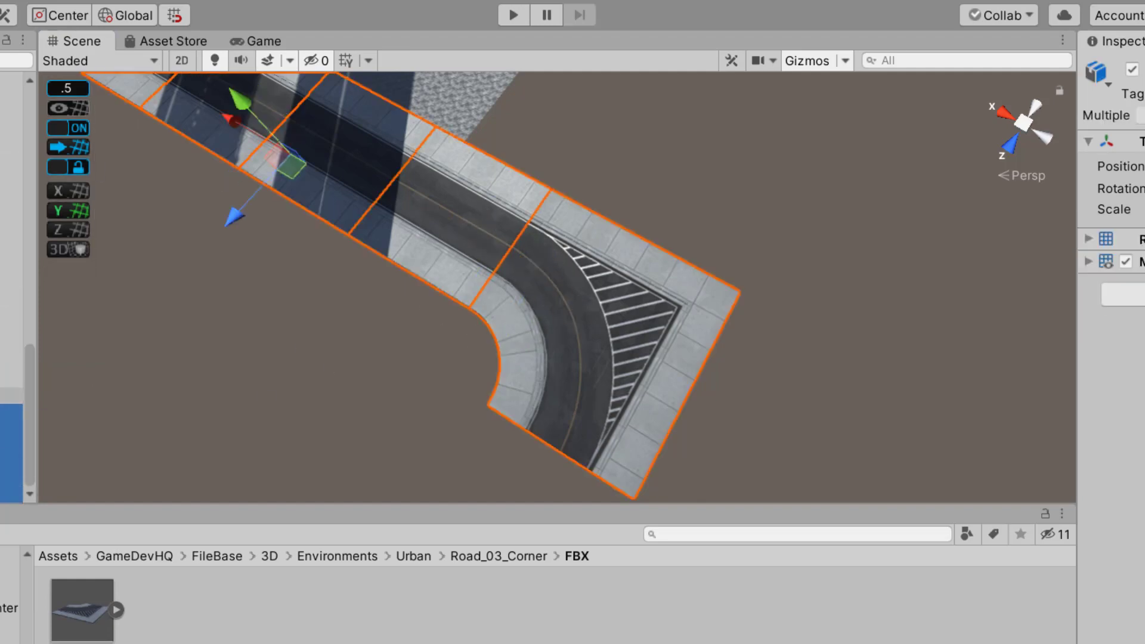
Select the second highrise from the hierarchy and bring it into view.
scroll(17, 287, "up", 10)
left_click(16, 161)
double_click(16, 195)
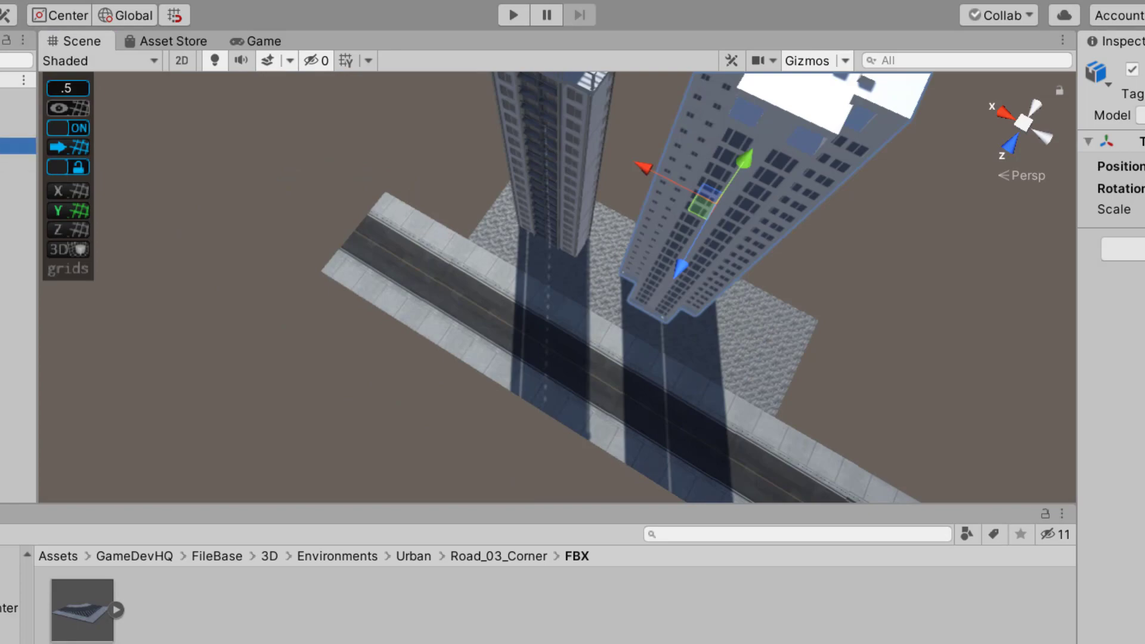
left_click(391, 345)
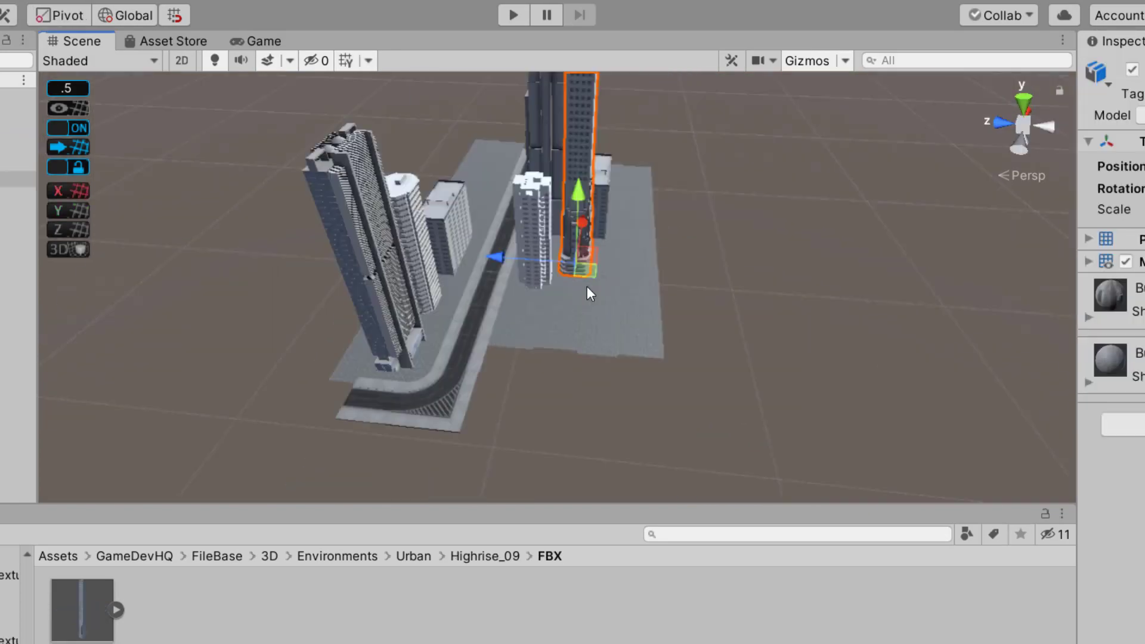
Viewed from above, delete the paving tiles along the outer -X side and the outermost -Z row behind the highrises.
left_click_drag(587, 287, 376, 389, "alt")
left_click_drag(488, 324, 352, 358)
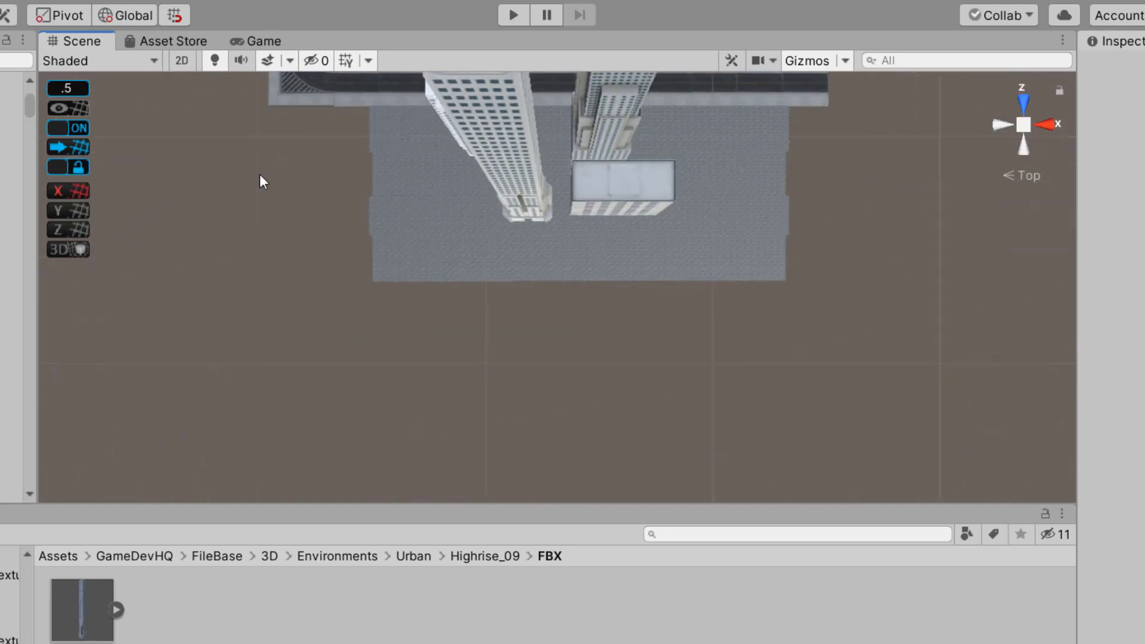
left_click(423, 191)
left_click_drag(433, 223, 449, 287)
key("Delete")
left_click_drag(406, 250, 852, 296)
key("Delete")
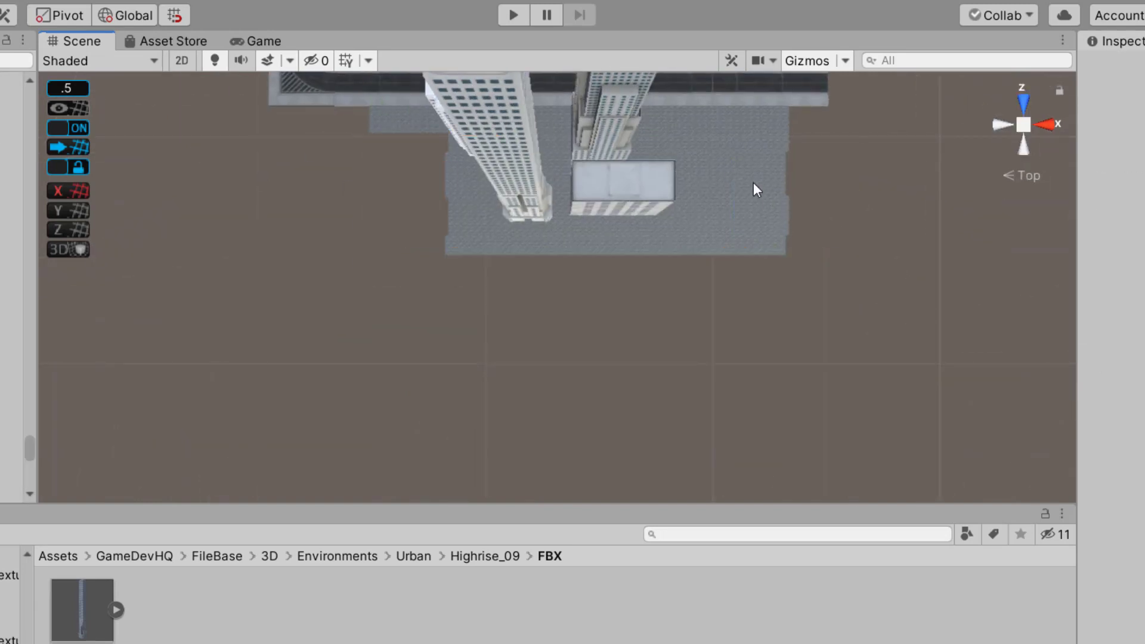
Delete the columns of paving tiles on the +X side of the low flat-roofed block.
left_click_drag(688, 102, 728, 334)
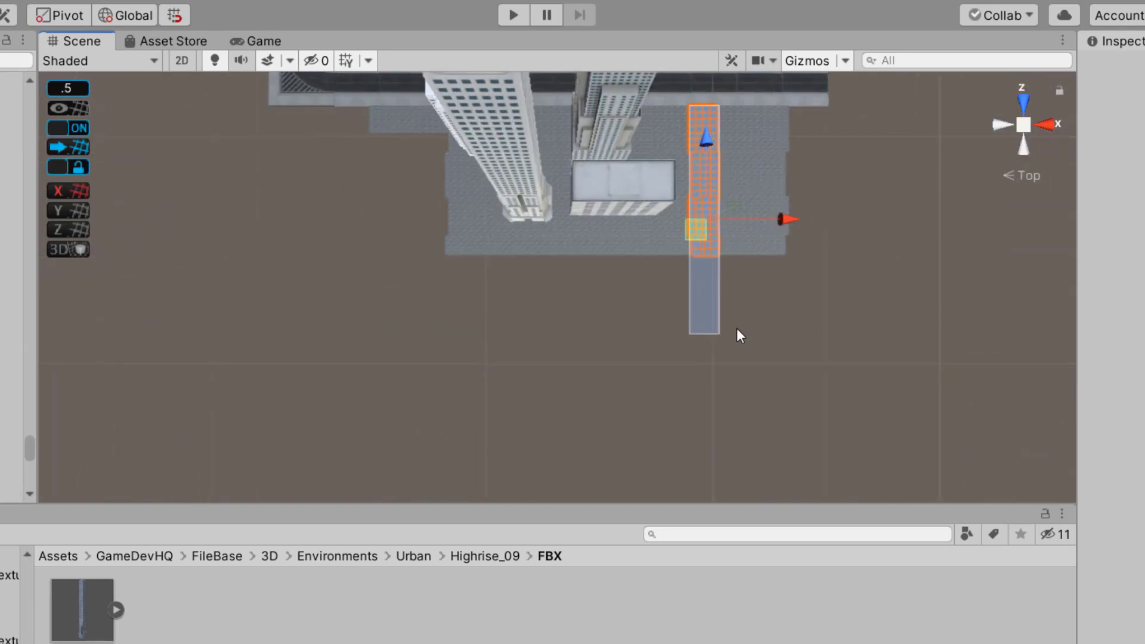
left_click_drag(708, 108, 850, 310)
key("Delete")
key("Delete")
Try duplicating and moving a block of paving tiles at the outer -X edge, then undo it.
middle_click_drag(432, 203, 529, 255)
left_click_drag(550, 168, 499, 216)
left_click(497, 185)
key("ctrl+z")
key("ctrl+z")
left_click_drag(554, 188, 509, 250)
key("ctrl+d")
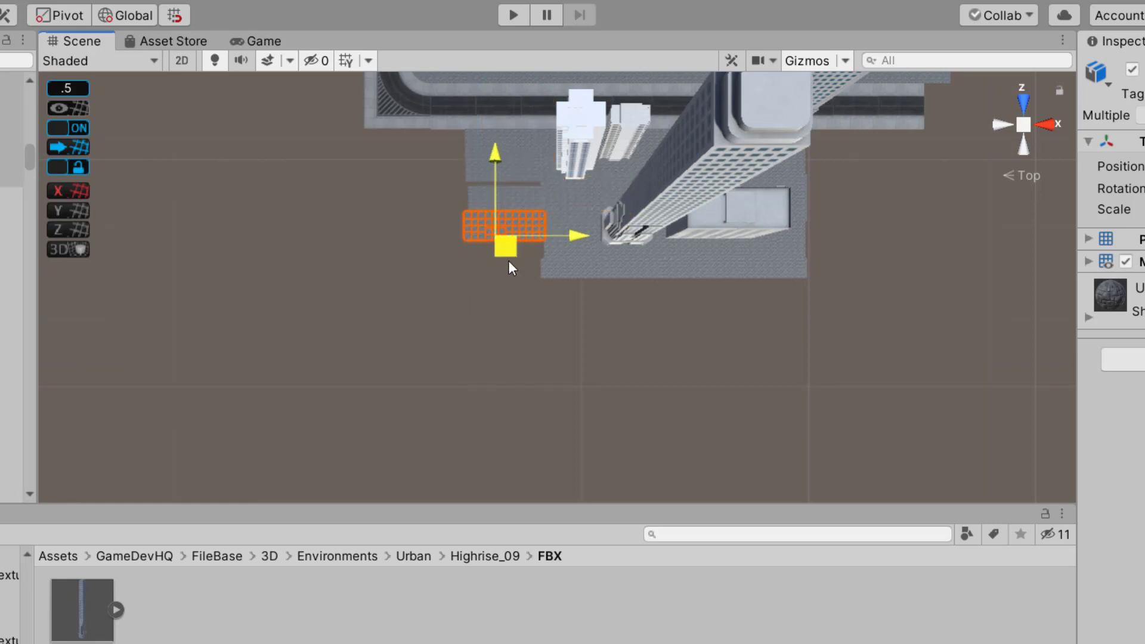
key("ctrl+z")
key("ctrl+z")
Move the selected block of paving tiles toward -Z, then duplicate it twice to extend the paving beside the towers.
scroll(485, 241, "up", 3)
middle_click_drag(485, 241, 567, 403)
scroll(519, 344, "up", 4)
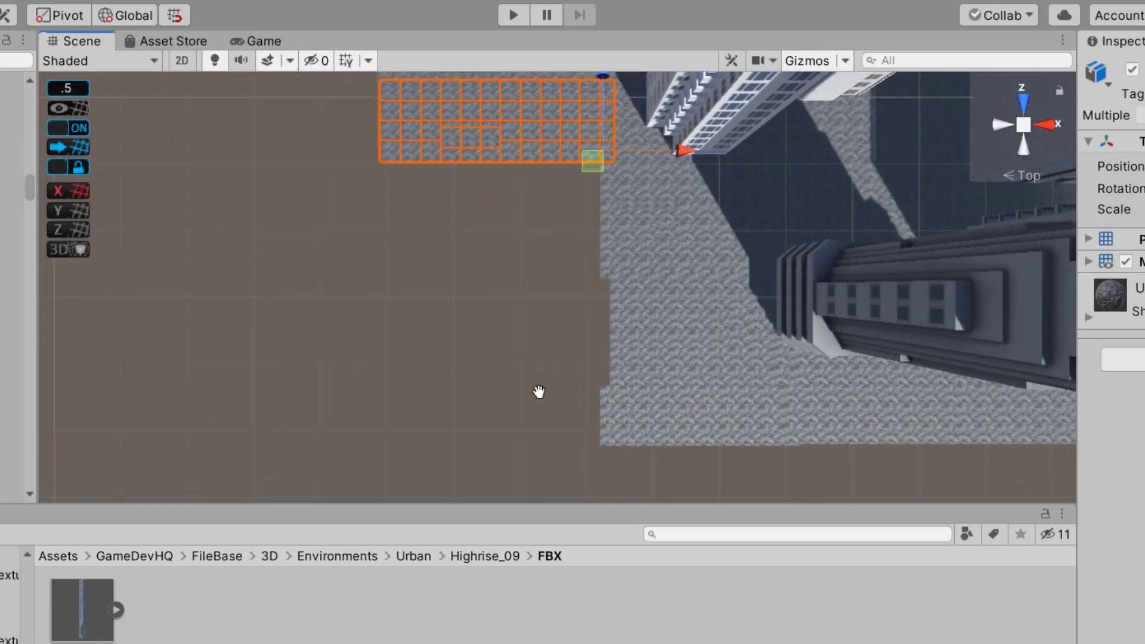
middle_click_drag(470, 285, 638, 348)
left_click_drag(710, 187, 707, 276)
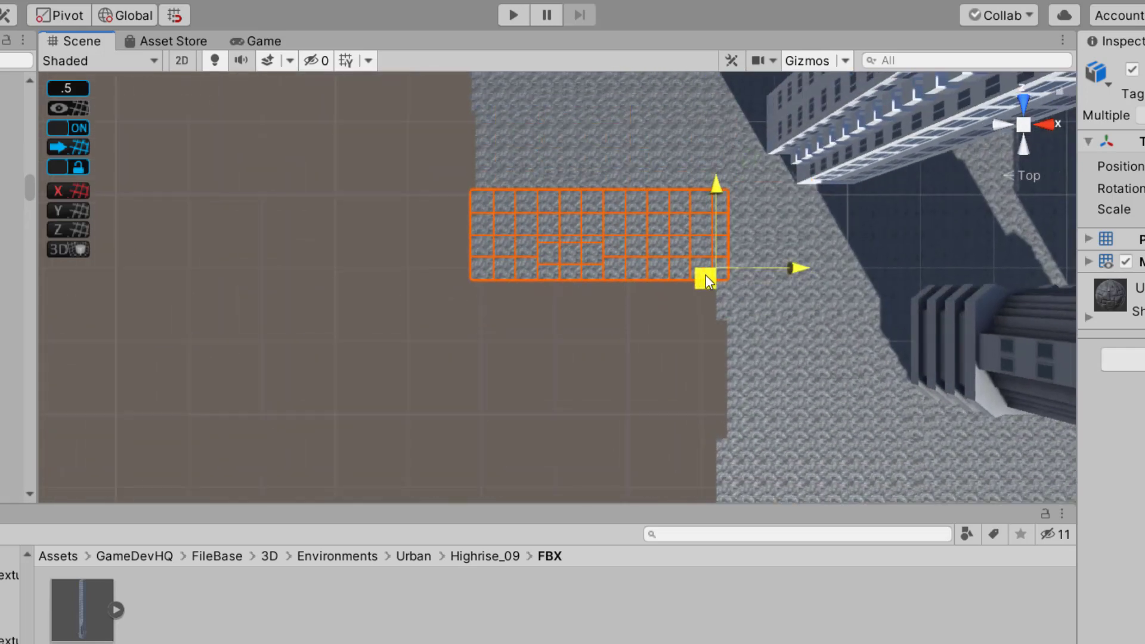
key("ctrl+d")
left_click_drag(577, 267, 576, 349)
key("ctrl+d")
left_click_drag(601, 295, 605, 375)
Duplicate the outermost two rows of the new tiles and move the copy to fill the open corner.
middle_click_drag(540, 257, 511, 197)
left_click_drag(402, 367, 686, 410)
left_click_drag(440, 350, 696, 435)
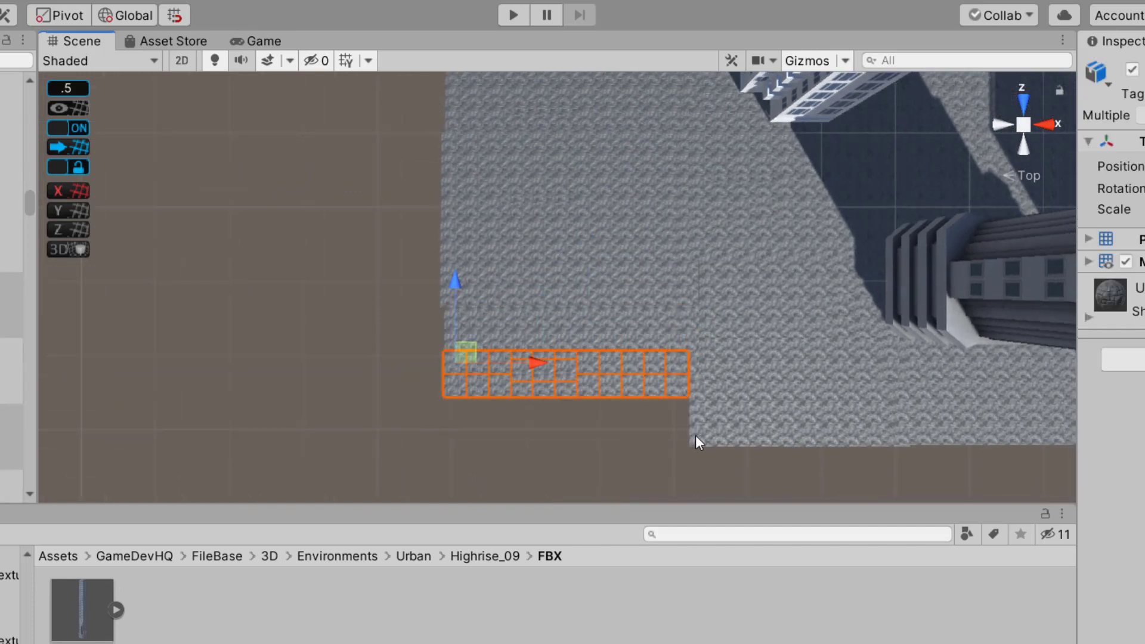
key("ctrl+d")
left_click_drag(674, 380, 678, 422)
left_click(620, 462)
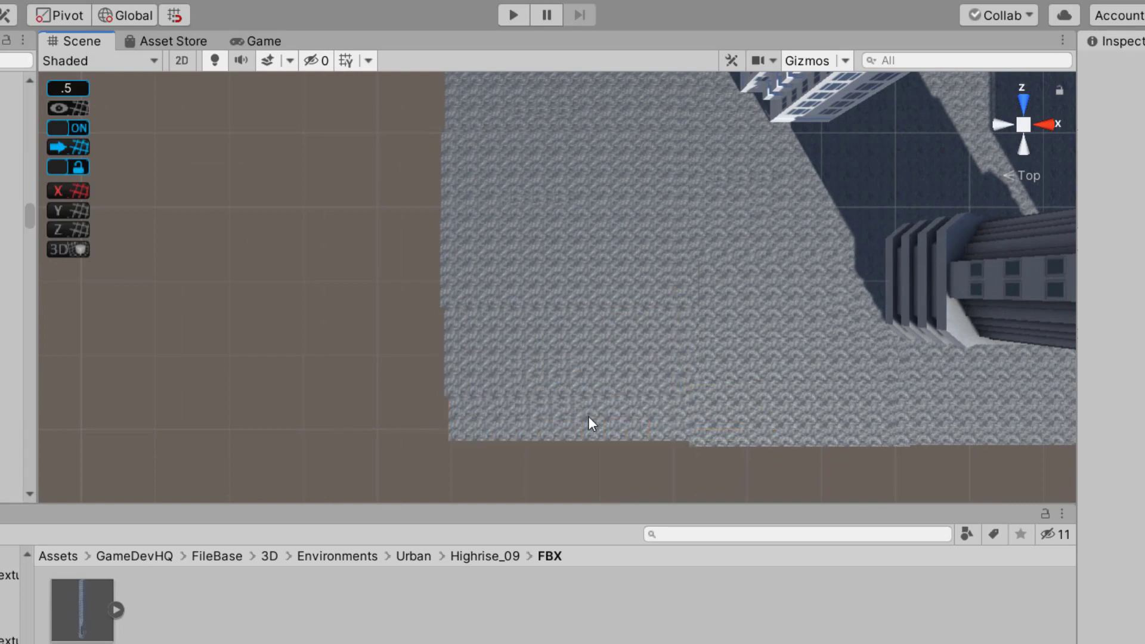
Examine the extended paving's surface and outer edges in perspective and from above.
left_click_drag(589, 417, 636, 459, "alt")
middle_click_drag(636, 458, 463, 367)
scroll(585, 398, "up", 9)
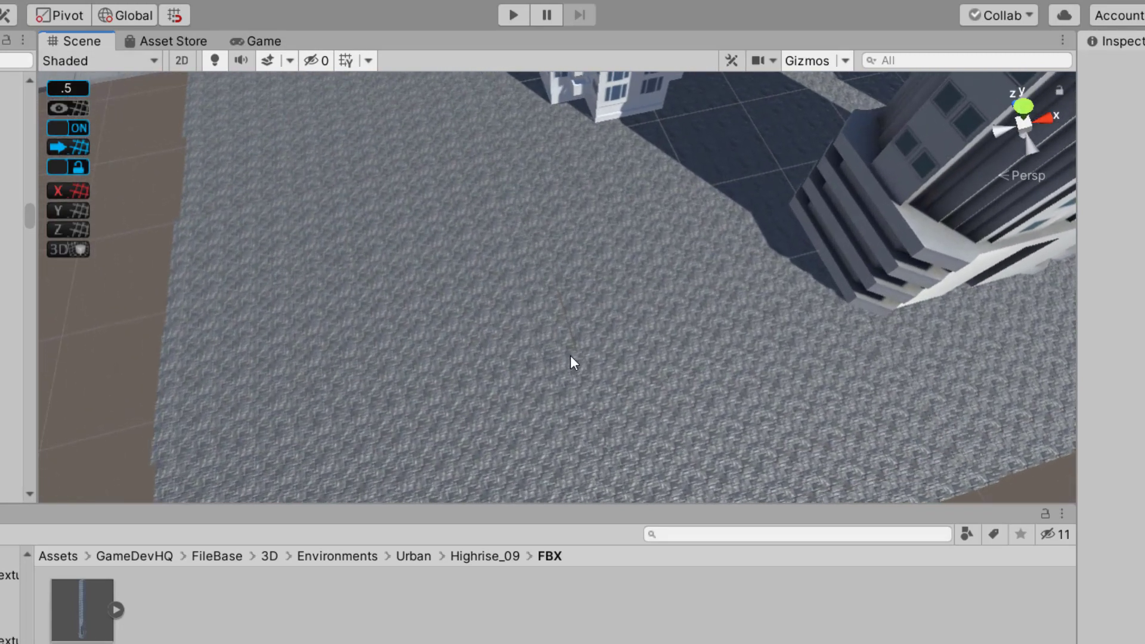
left_click_drag(110, 316, 269, 317)
left_click(1022, 105)
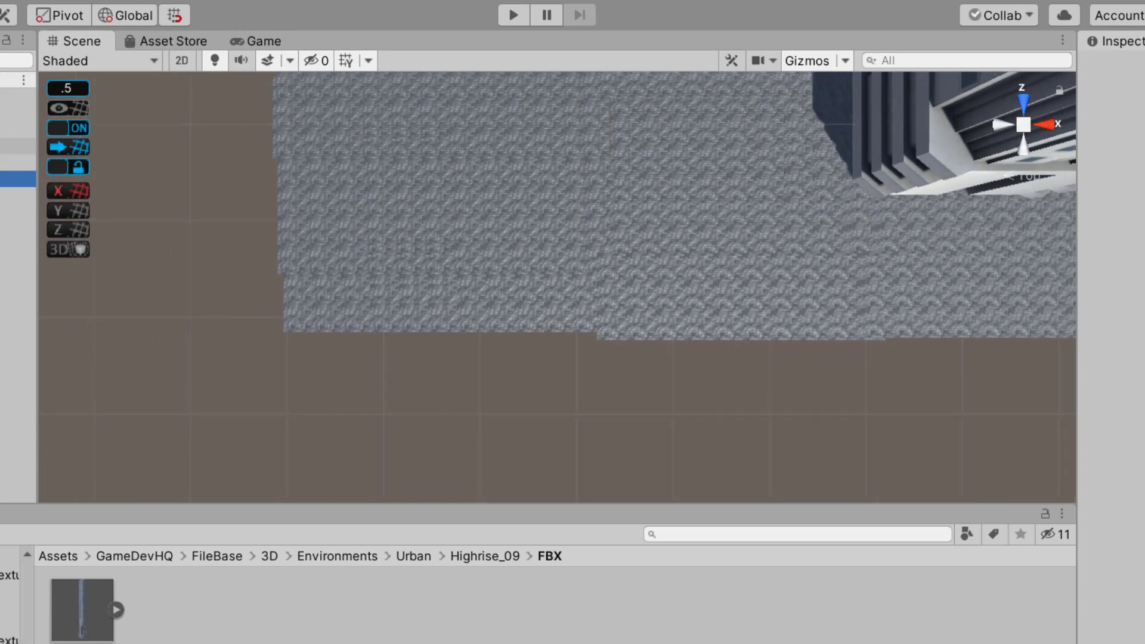
left_click_drag(382, 311, 266, 569, "alt")
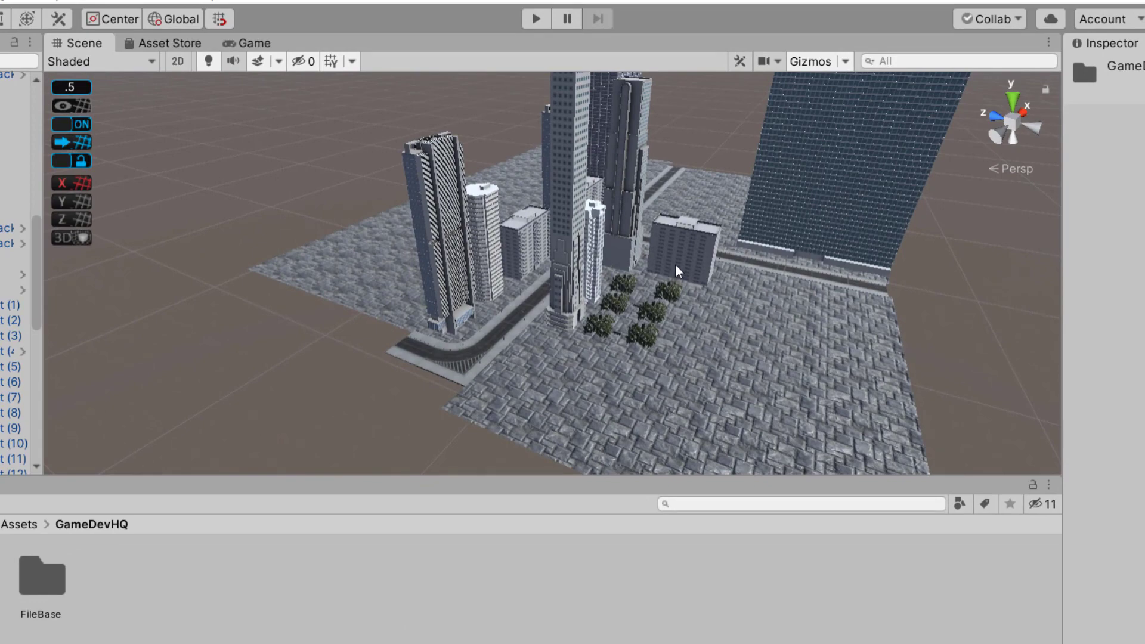
scroll(677, 268, "up", 1)
left_click(729, 169)
scroll(729, 168, "down", 1)
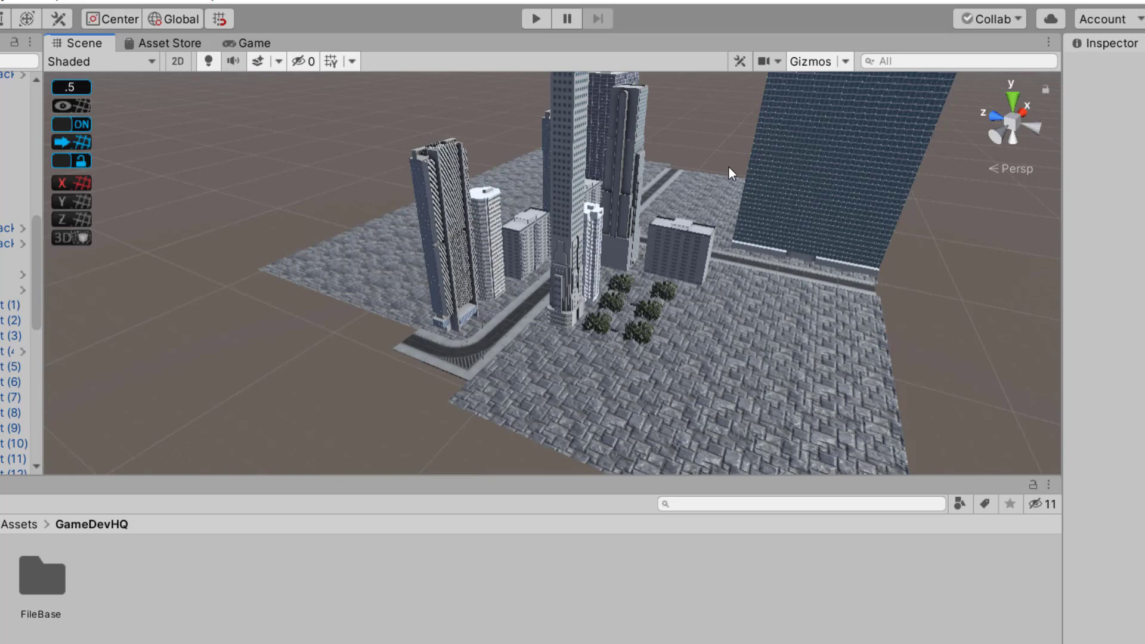
Browse from FileBase through 3D, Environments and Urban to the Highrise_06 FBX folder and select its highrise model.
scroll(656, 229, "down", 3)
left_click_drag(656, 229, 864, 305, "alt")
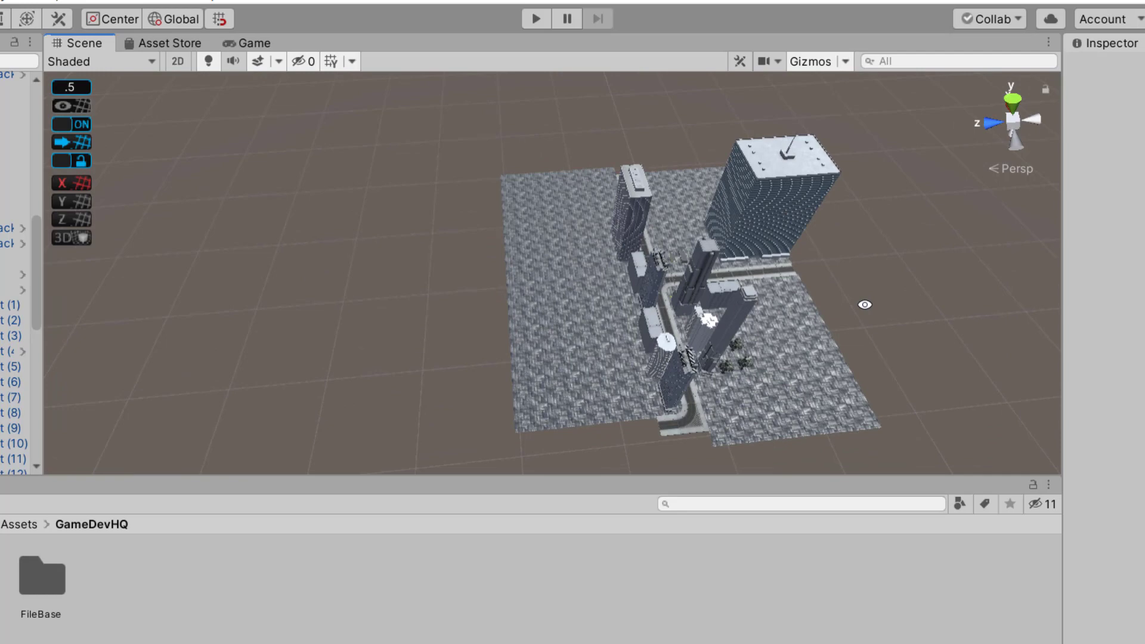
double_click(41, 618)
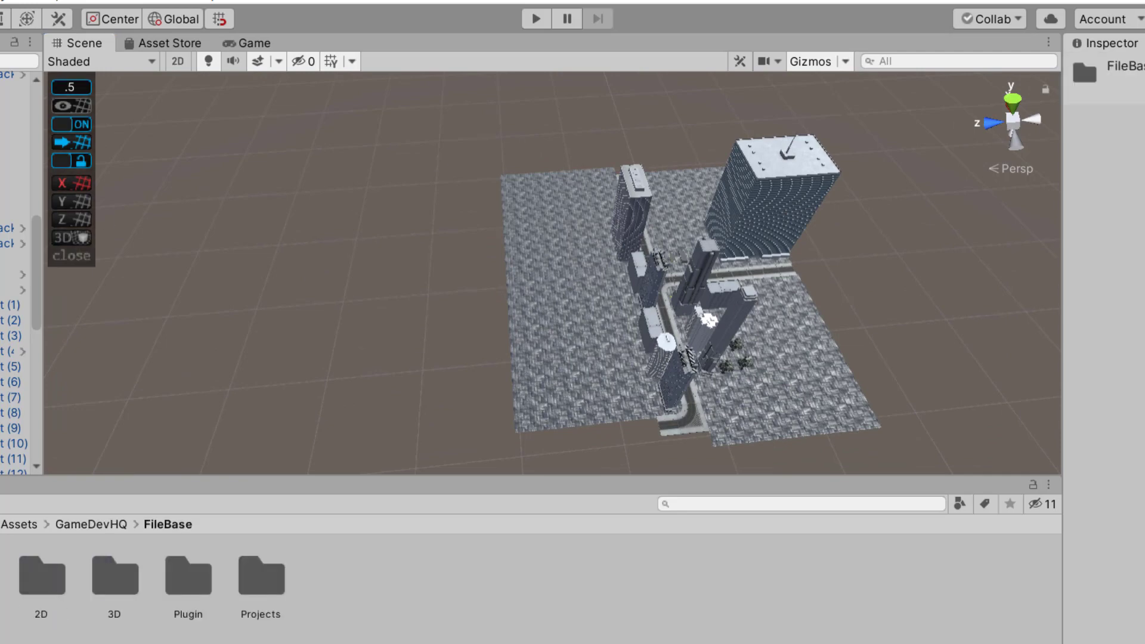
double_click(103, 599)
double_click(41, 591)
double_click(104, 615)
scroll(104, 615, "down", 2)
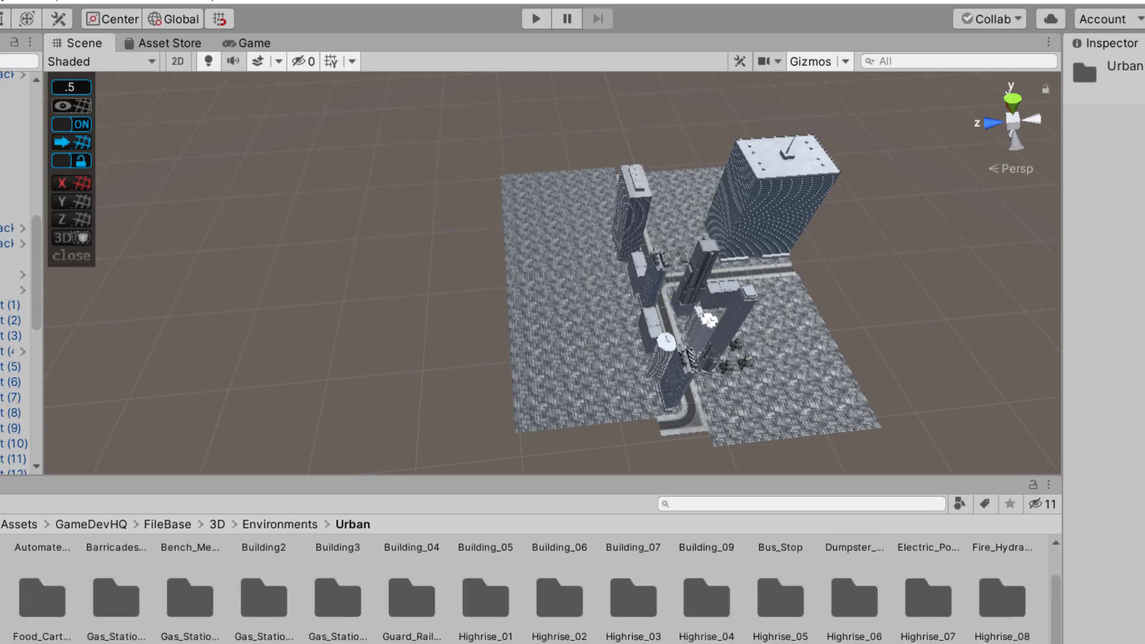
double_click(854, 602)
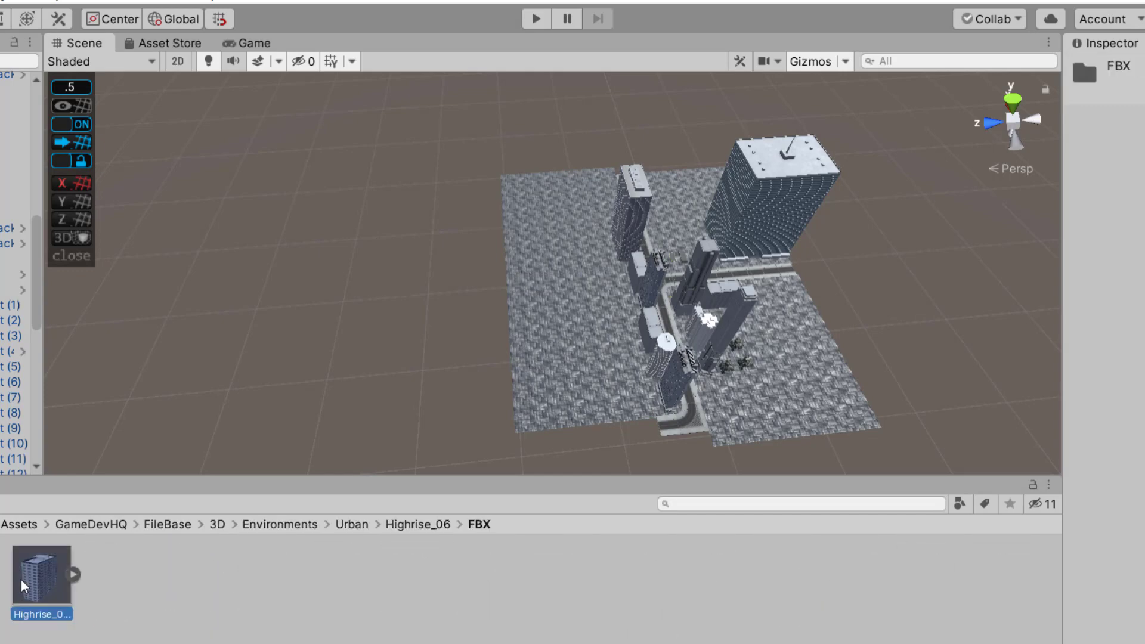
left_click(21, 584)
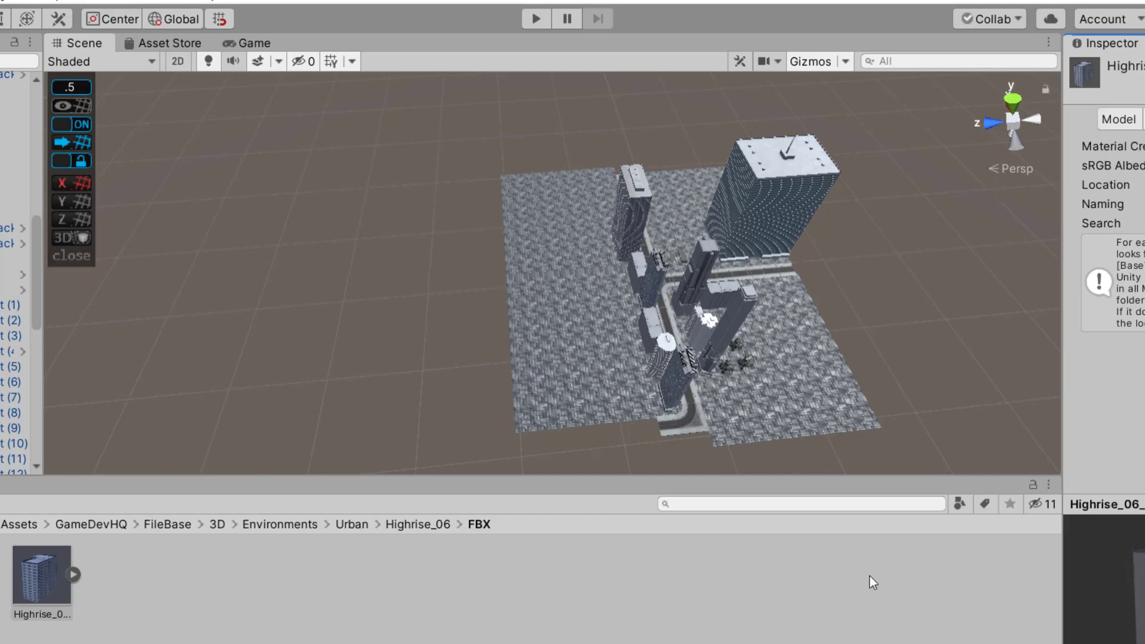
Duplicate the finished city block, rotate the copy and move it to the end of the original's main road.
scroll(767, 357, "up", 6)
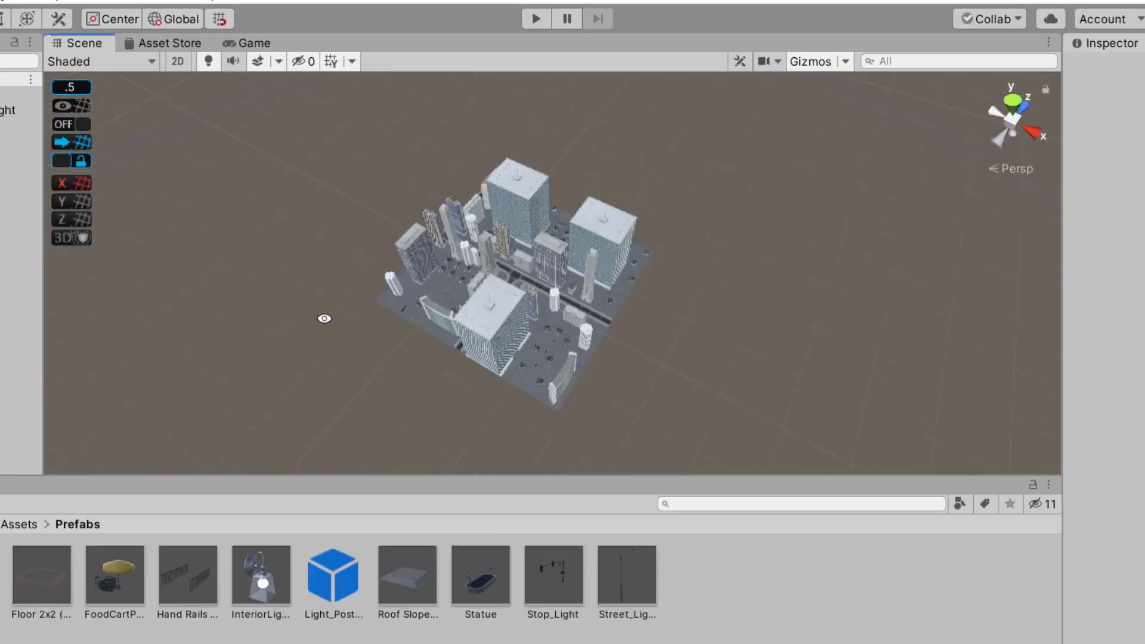
left_click_drag(324, 319, 713, 324, "alt")
left_click(9, 127)
key("ctrl+d")
left_click_drag(490, 197, 336, 393)
key("e")
left_click_drag(347, 456, 469, 313)
key("w")
left_click_drag(345, 389, 681, 387)
Select the duplicated city block's parent object and move it to close the bare gap at the road seam.
scroll(424, 388, "up", 6)
scroll(628, 366, "up", 8)
left_click(693, 343)
left_click(591, 280)
left_click(671, 307)
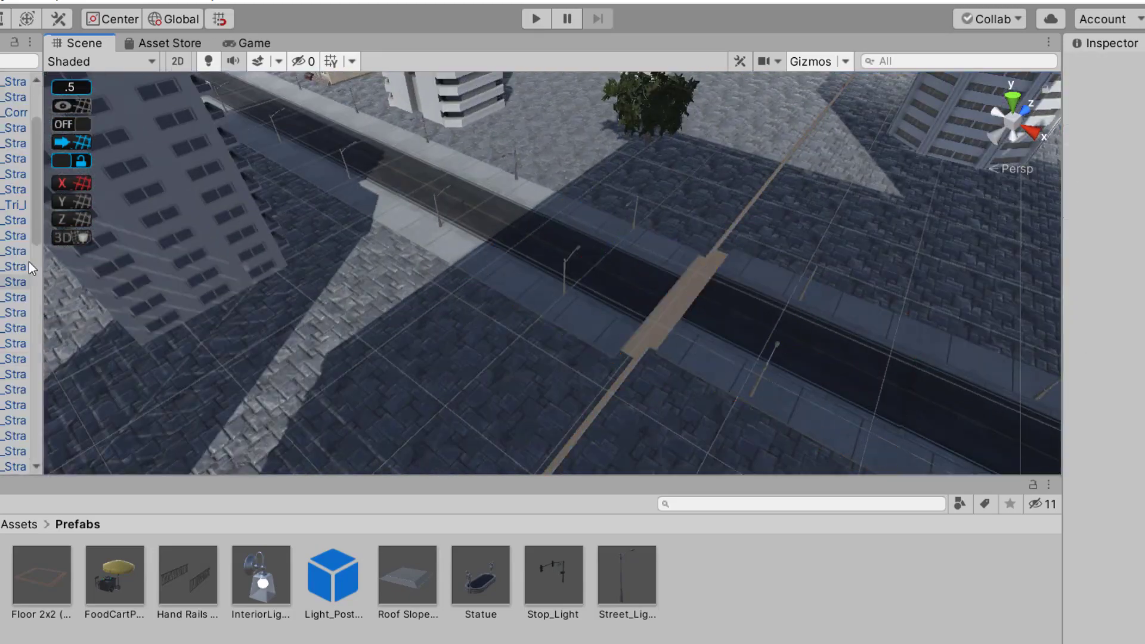
scroll(18, 275, "up", 3)
left_click(15, 125)
left_click(12, 141)
scroll(772, 373, "down", 12)
left_click_drag(772, 373, 661, 421, "alt")
scroll(849, 362, "up", 7)
left_click_drag(906, 439, 917, 444)
left_click_drag(828, 361, 539, 399)
scroll(539, 399, "up", 10)
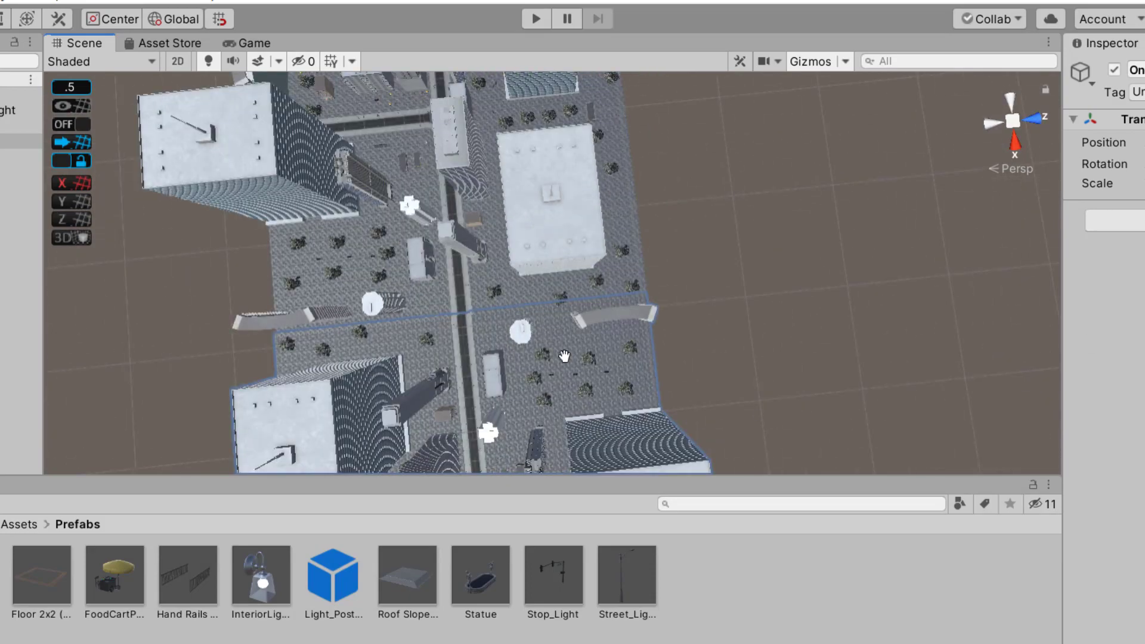
Nudge the duplicated block along the Z axis to line its road up with the original block's road.
left_click(484, 368)
scroll(483, 367, "up", 8)
scroll(485, 382, "down", 12)
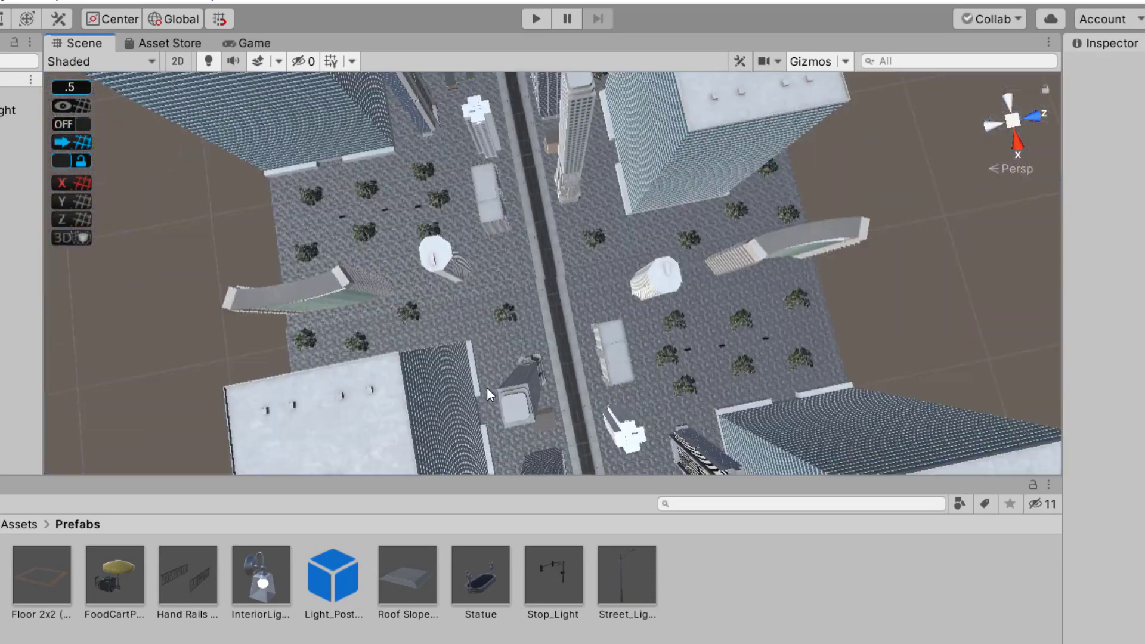
left_click(650, 405)
left_click_drag(650, 405, 652, 404)
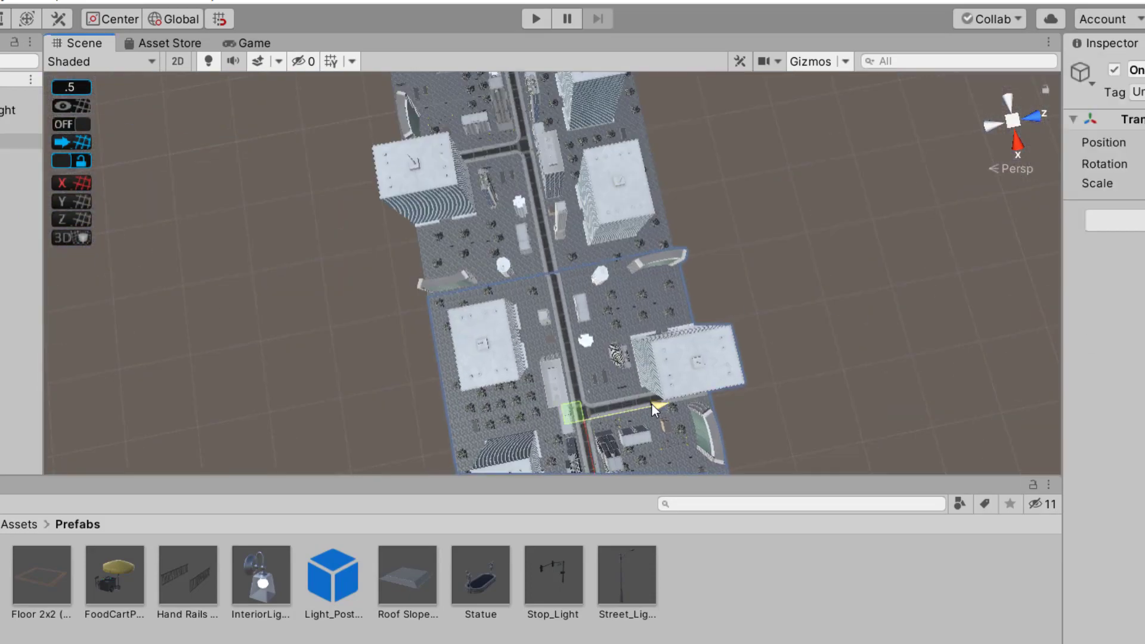
left_click(582, 419)
scroll(582, 410, "up", 5)
scroll(633, 396, "down", 5)
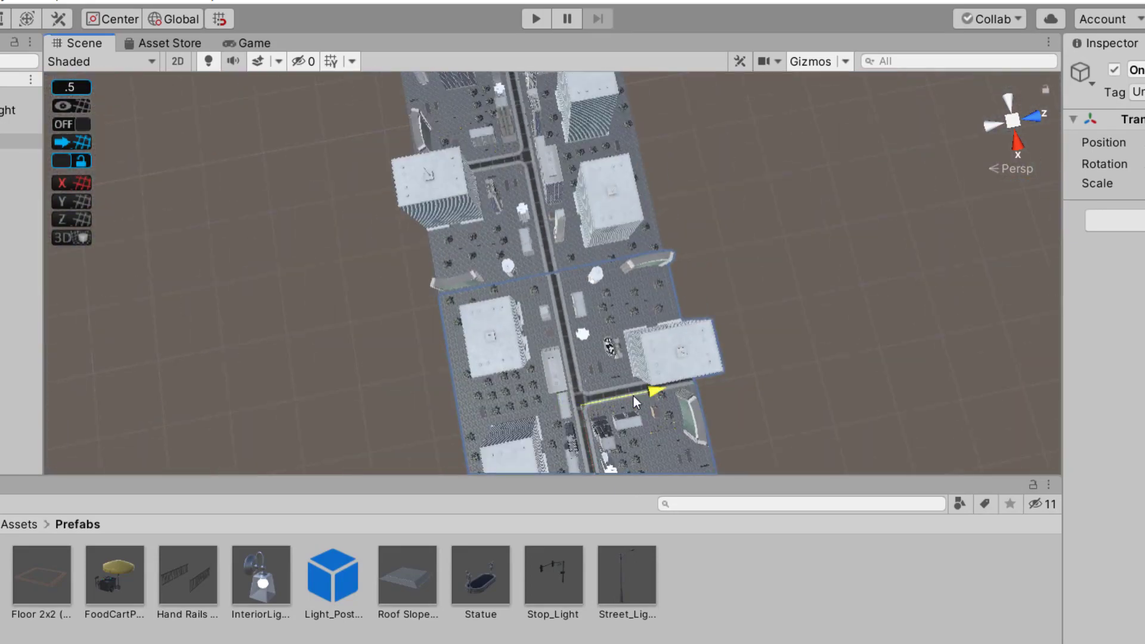
Examine the alignment of the road, sidewalks and paving along the seam between the two city blocks.
scroll(560, 343, "up", 12)
scroll(561, 342, "down", 12)
scroll(553, 331, "up", 5)
scroll(552, 331, "down", 5)
scroll(603, 403, "up", 5)
scroll(582, 331, "down", 5)
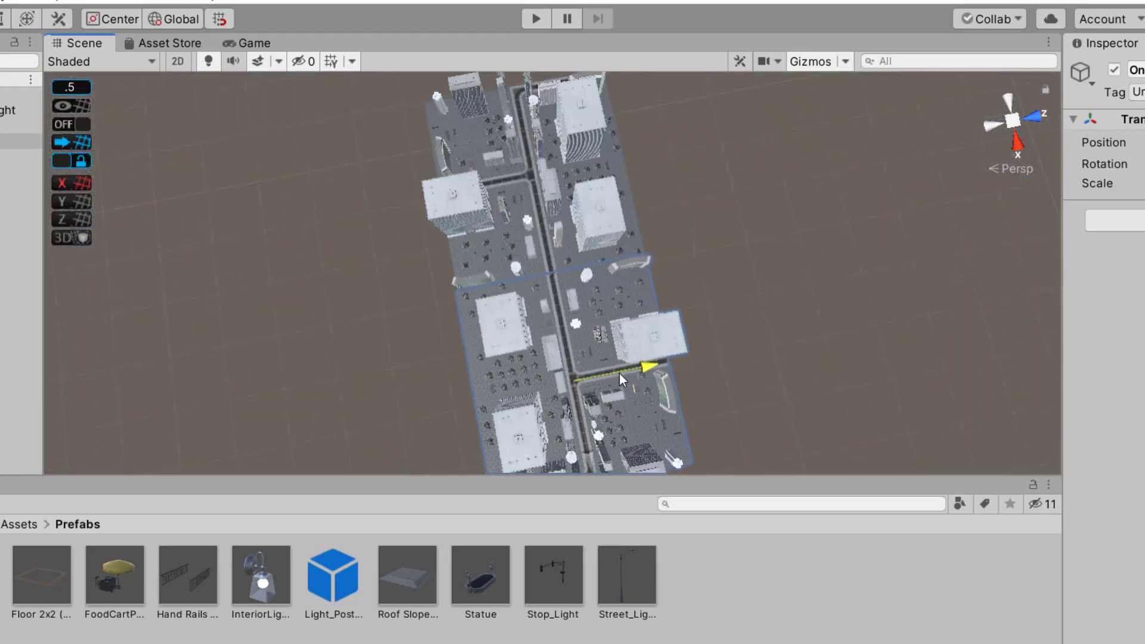
scroll(620, 374, "up", 5)
scroll(601, 337, "down", 5)
scroll(592, 378, "up", 12)
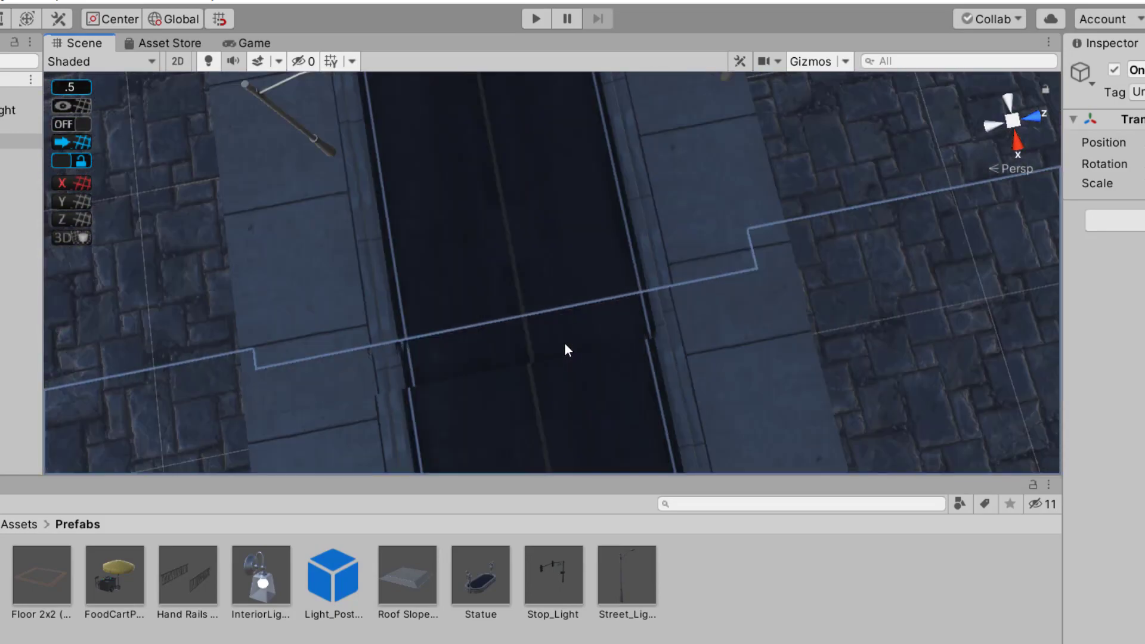
scroll(564, 348, "down", 12)
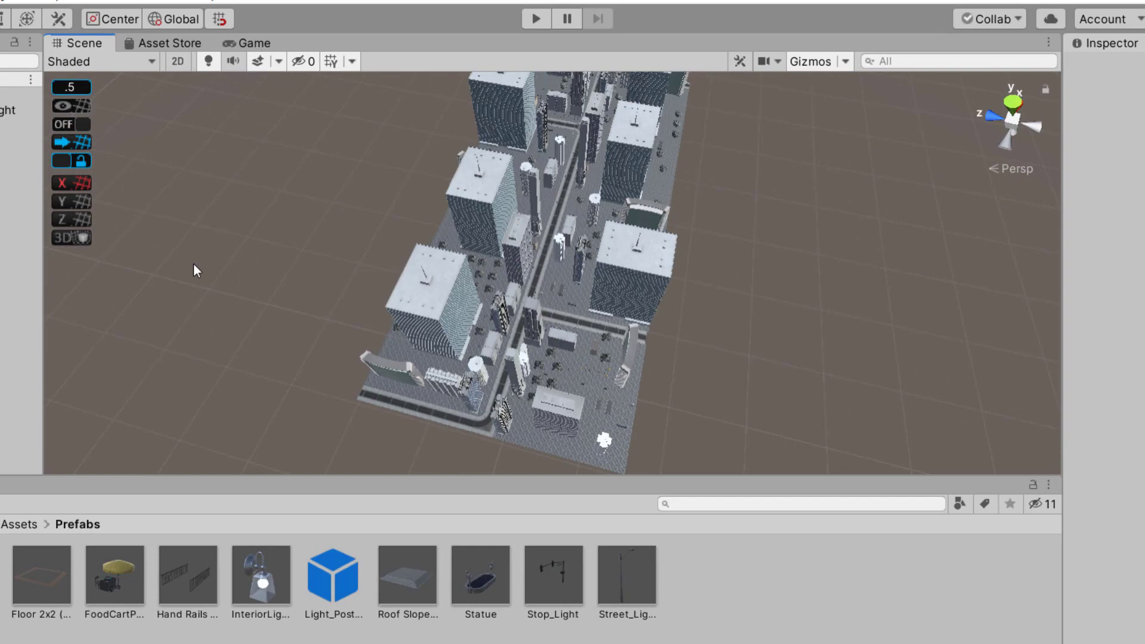
Duplicate the city block again and move the copy beside the existing pair to form an L-shaped layout.
left_click(21, 125)
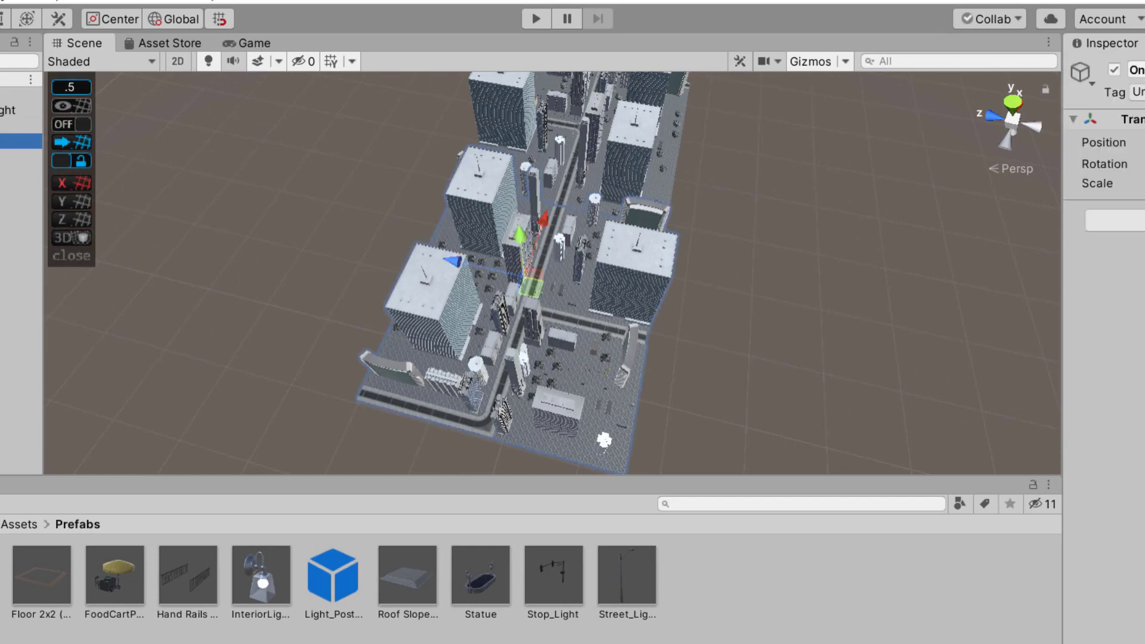
left_click_drag(531, 288, 838, 349)
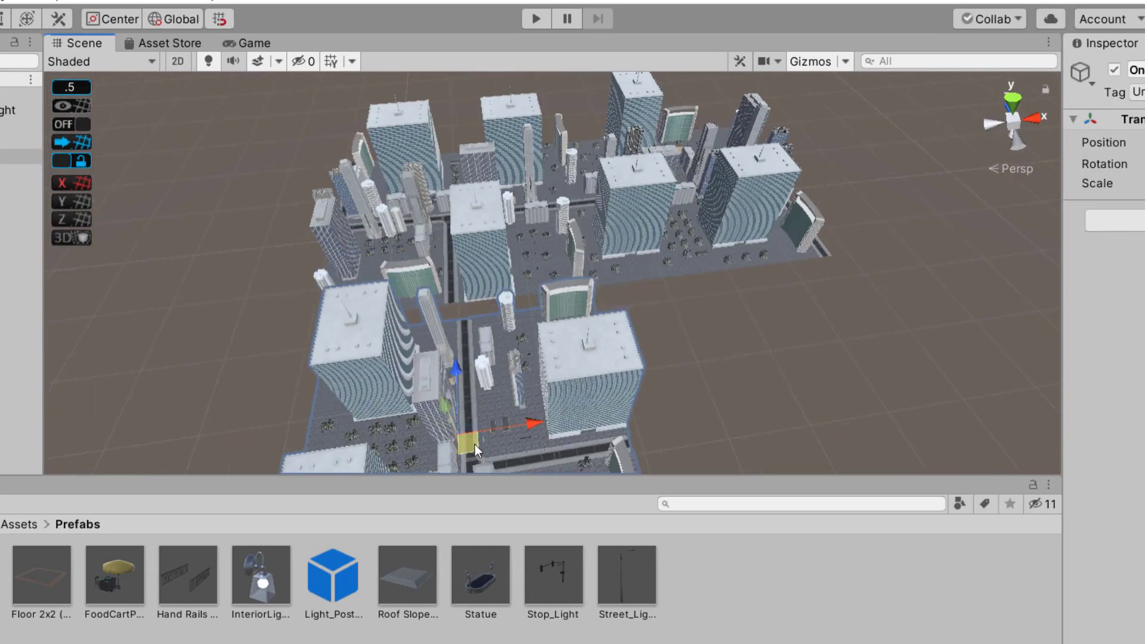
left_click_drag(457, 410, 846, 460, "alt")
scroll(846, 461, "up", 15)
middle_click_drag(608, 419, 524, 472)
scroll(523, 339, "down", 15)
left_click_drag(554, 422, 143, 336, "alt")
scroll(553, 358, "down", 10)
left_click(738, 380)
scroll(18, 141, "up", 3)
Duplicate the newest city block and move the copy into the open corner to complete the two-by-two layout.
left_click(15, 141)
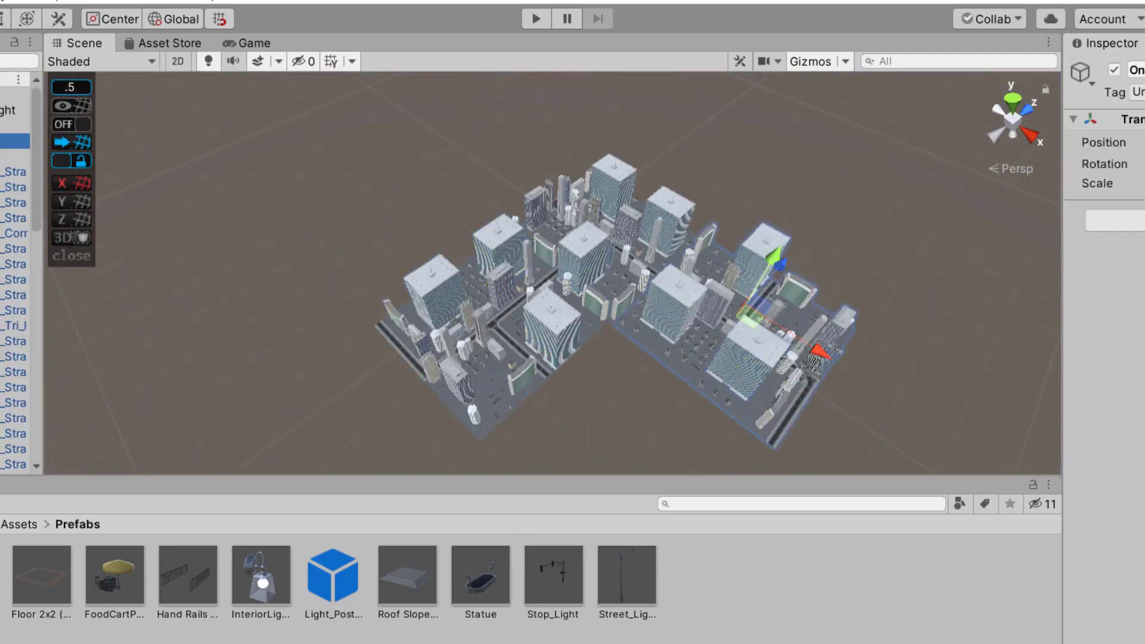
left_click_drag(414, 406, 572, 428, "alt")
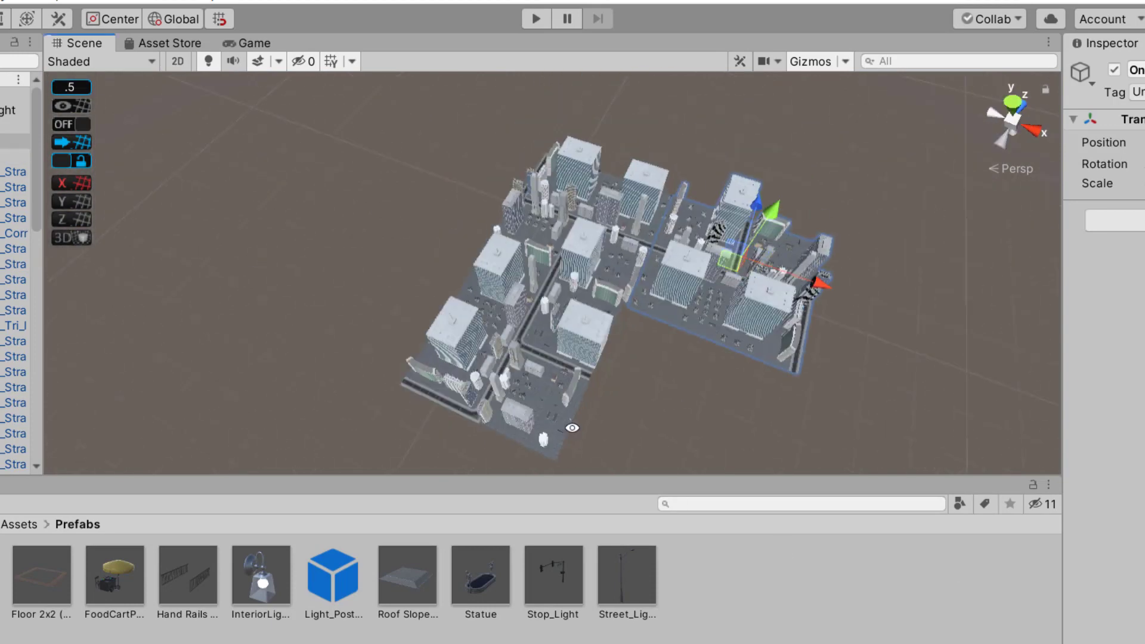
left_click(572, 427)
scroll(18, 236, "down", 15)
scroll(18, 236, "up", 15)
left_click(15, 141)
key("ctrl+d")
left_click_drag(729, 262, 511, 365)
scroll(549, 257, "up", 6)
scroll(511, 366, "down", 4)
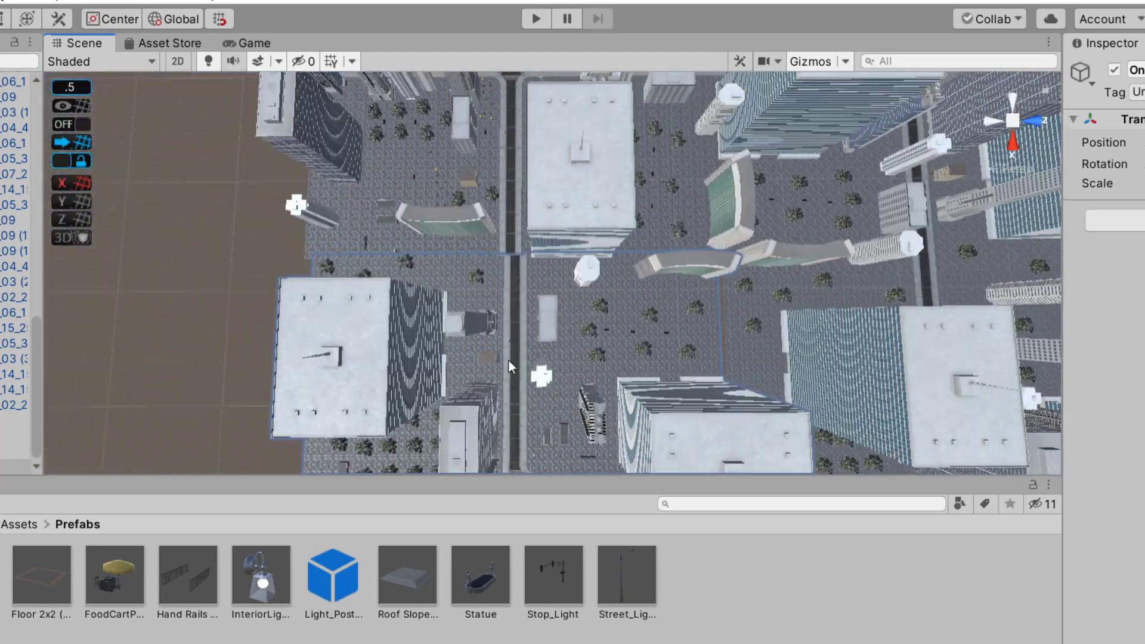
Fine-tune the fourth block's position so its road and paving meet the neighbouring block.
left_click(167, 23)
left_click(165, 24)
left_click_drag(529, 449, 527, 456)
scroll(525, 455, "up", 10)
middle_click_drag(525, 455, 610, 304)
scroll(614, 368, "down", 10)
scroll(560, 263, "up", 6)
scroll(577, 432, "down", 5)
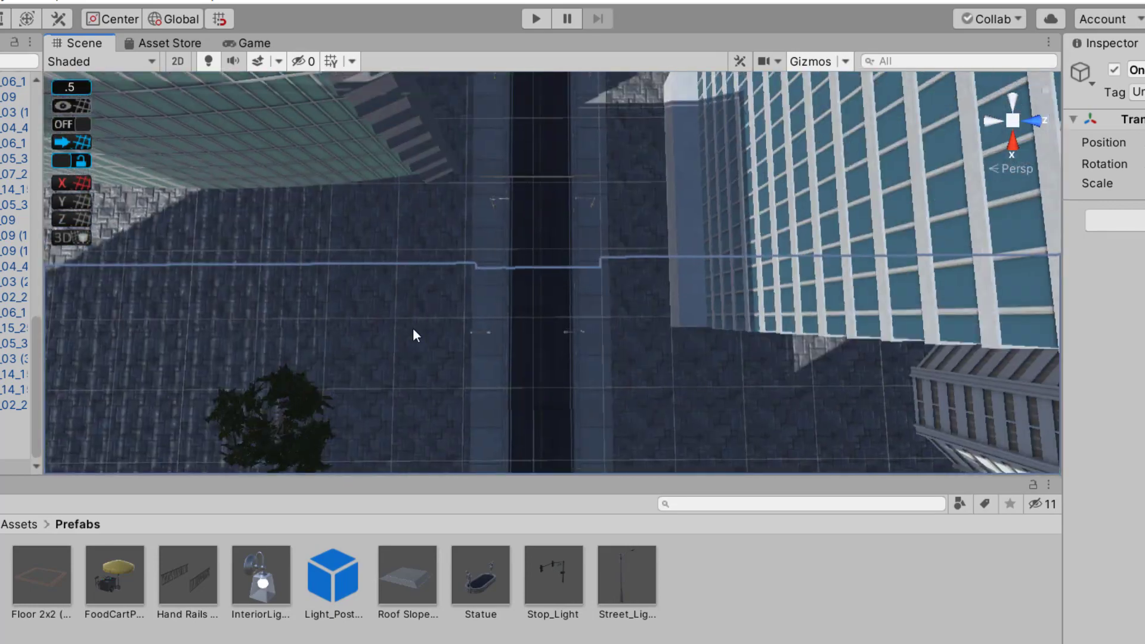
scroll(412, 328, "down", 8)
left_click(394, 339)
Stretch the paving over the bare strip between the trees near the curved green-glass buildings.
left_click_drag(552, 364, 491, 330, "alt")
scroll(414, 290, "up", 5)
scroll(458, 328, "up", 8)
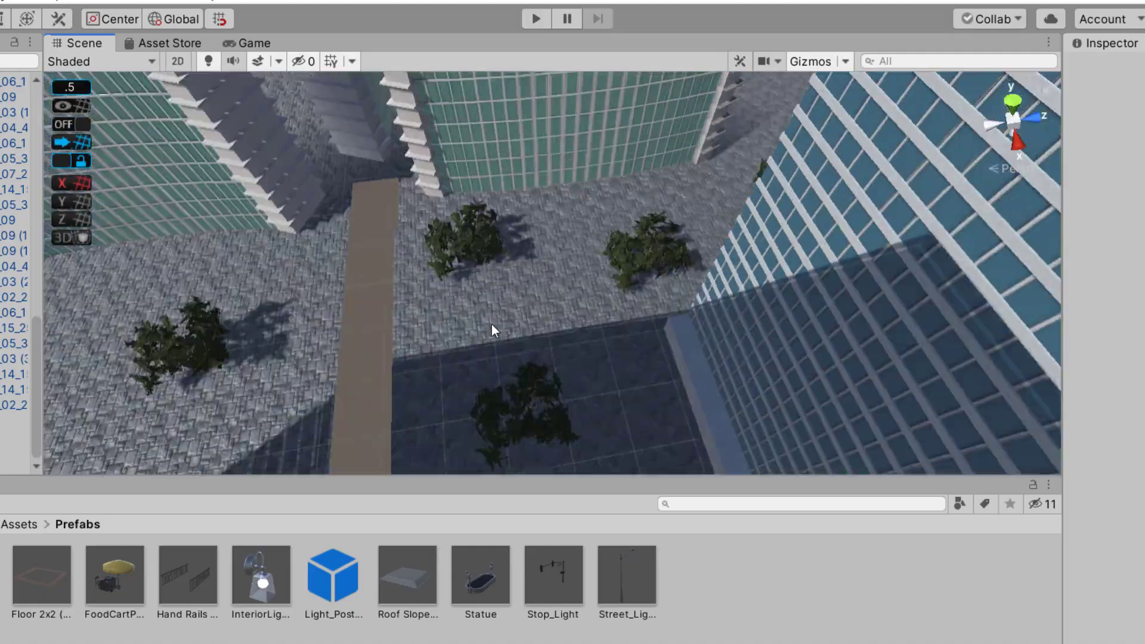
middle_click_drag(491, 330, 622, 373)
left_click(622, 373)
scroll(515, 401, "down", 5)
left_click_drag(469, 358, 451, 354)
scroll(489, 352, "down", 3)
Select the ground tile beside the remaining bare patch between the curved buildings and stretch it over the patch.
left_click(574, 343)
scroll(519, 331, "up", 8)
scroll(518, 331, "down", 5)
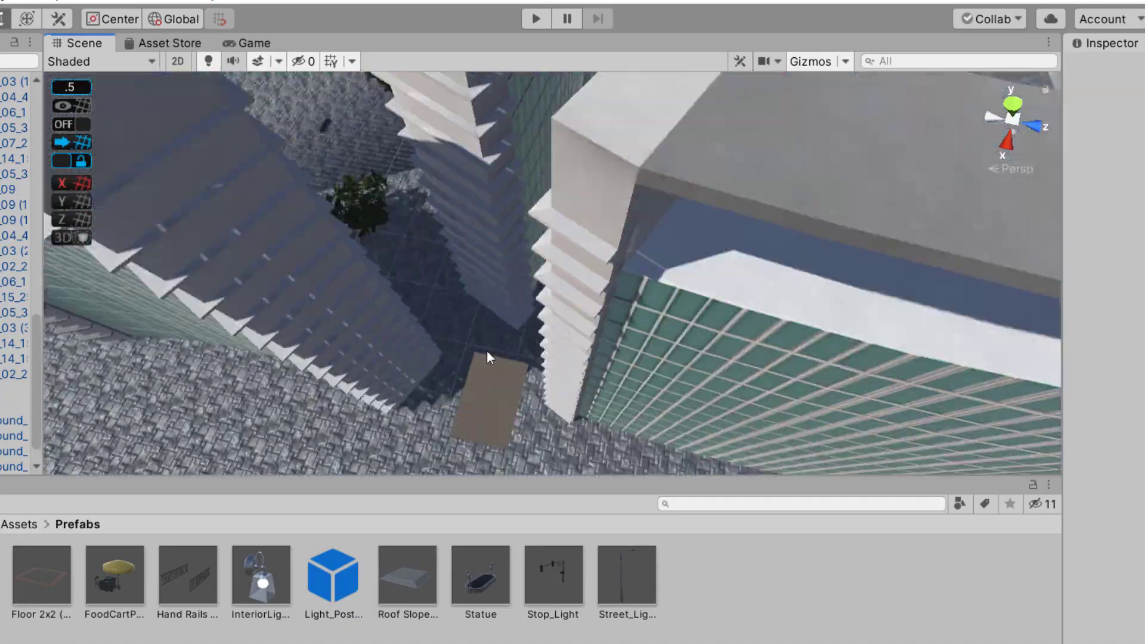
left_click(487, 350)
left_click_drag(522, 359, 505, 456)
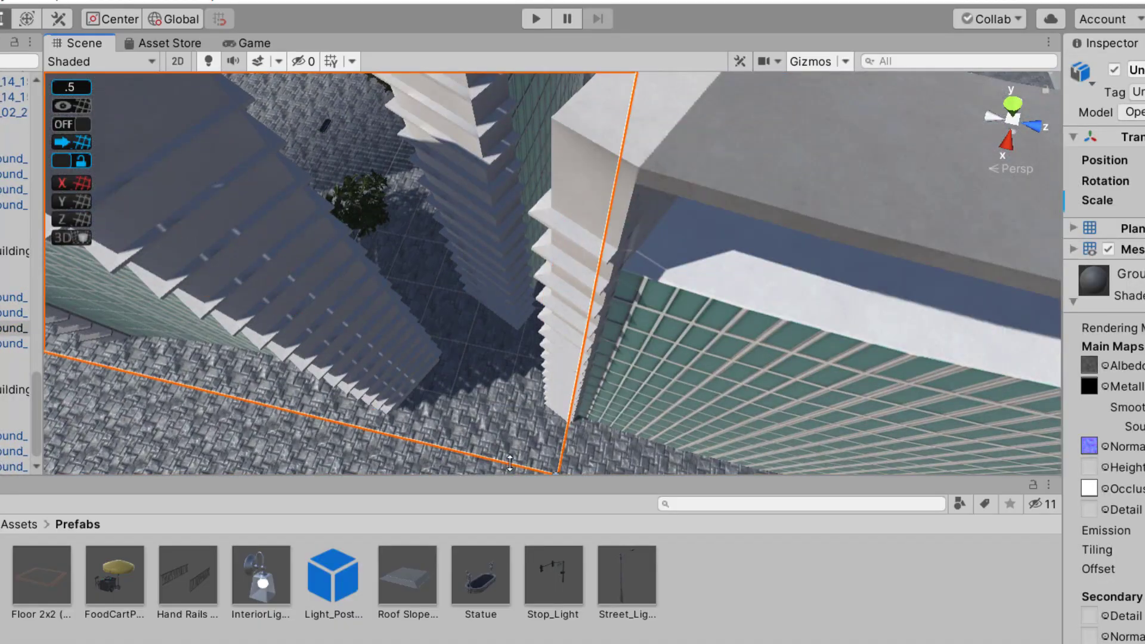
Examine the joined city blocks from several angles for remaining paving gaps and unfinished road ends.
scroll(504, 456, "down", 8)
left_click(958, 320)
left_click_drag(958, 320, 788, 113, "alt")
middle_click_drag(597, 429, 585, 381)
left_click(584, 388)
middle_click_drag(576, 254, 567, 358)
left_click_drag(568, 358, 514, 371, "alt")
scroll(514, 370, "up", 6)
left_click(578, 368)
scroll(524, 394, "down", 10)
left_click(417, 429)
left_click_drag(418, 430, 580, 438, "alt")
scroll(580, 437, "up", 8)
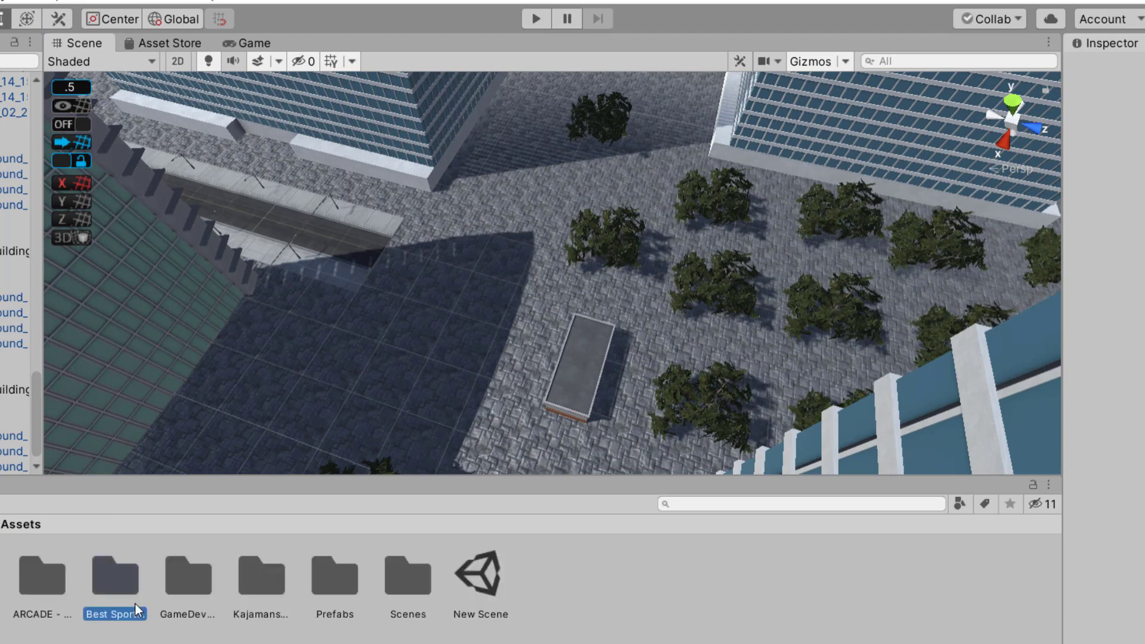
Browse to the Road_03_Corner FBX folder in the Urban environment assets and select the corner road model.
double_click(137, 606)
double_click(107, 614)
left_click(1015, 592)
left_click(929, 582)
left_click(788, 603)
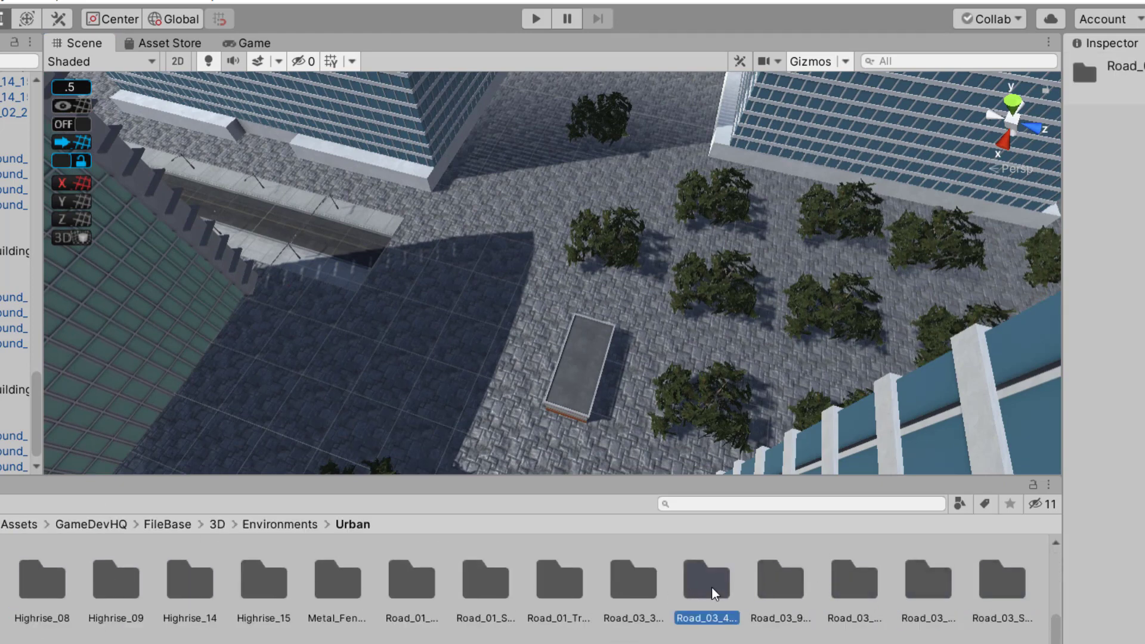
left_click(1011, 589)
left_click(924, 596)
left_click(62, 589)
Select the straight road pieces beside the corner along the city's outer edge, then clear the selection.
left_click_drag(822, 371, 924, 170, "alt")
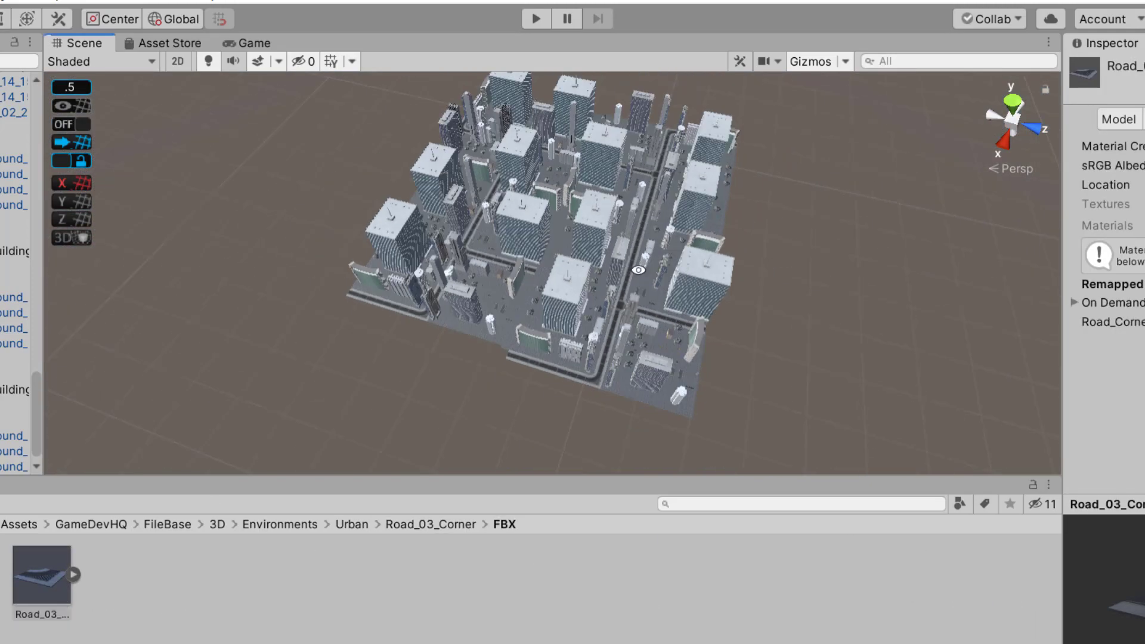
scroll(604, 324, "up", 5)
left_click(683, 418)
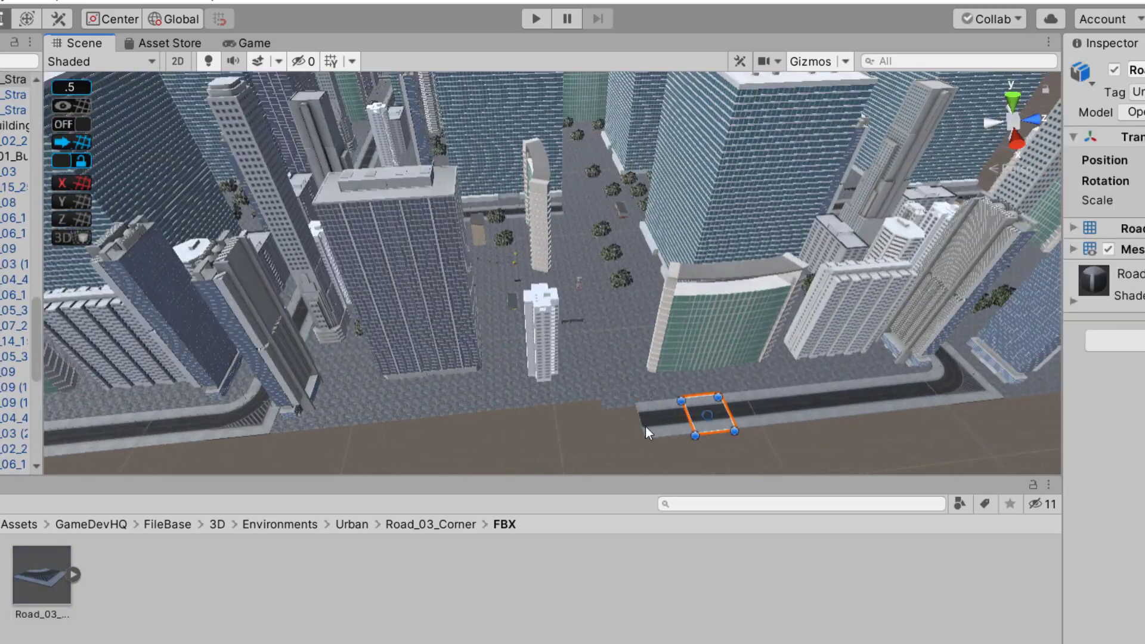
left_click_drag(751, 425, 866, 407)
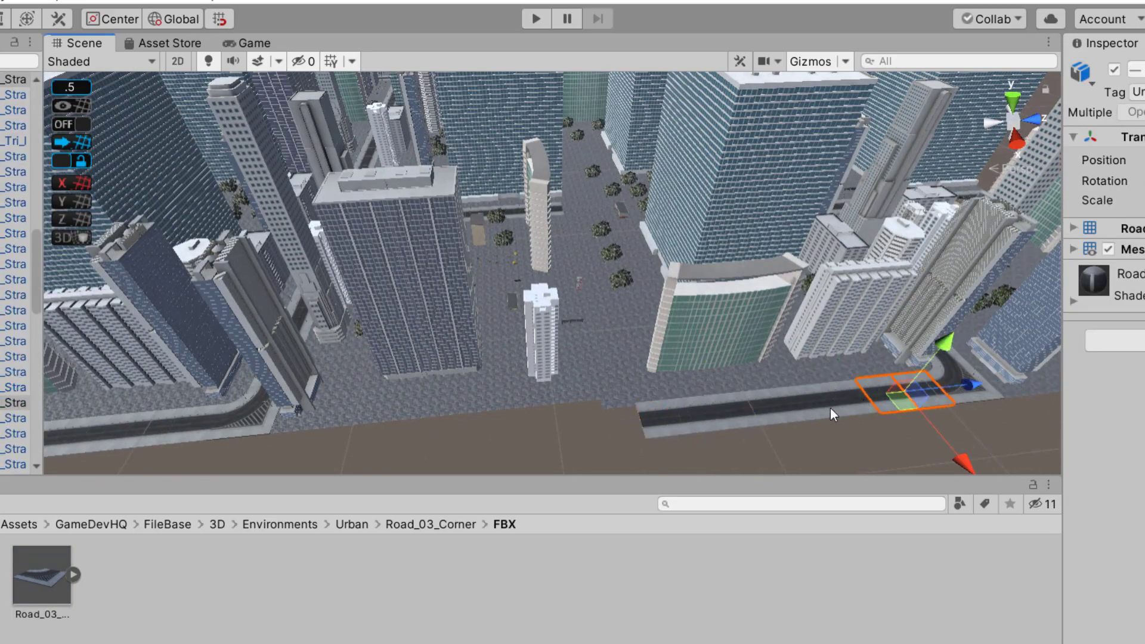
left_click(712, 420, "shift")
left_click(602, 447)
scroll(601, 447, "down", 7)
left_click_drag(590, 366, 961, 368, "alt")
middle_click_drag(961, 368, 552, 283)
In the HDRP project's city scene, collapse the building hierarchy and add a Global Volume.
left_click(1, 1)
left_click(12, 160)
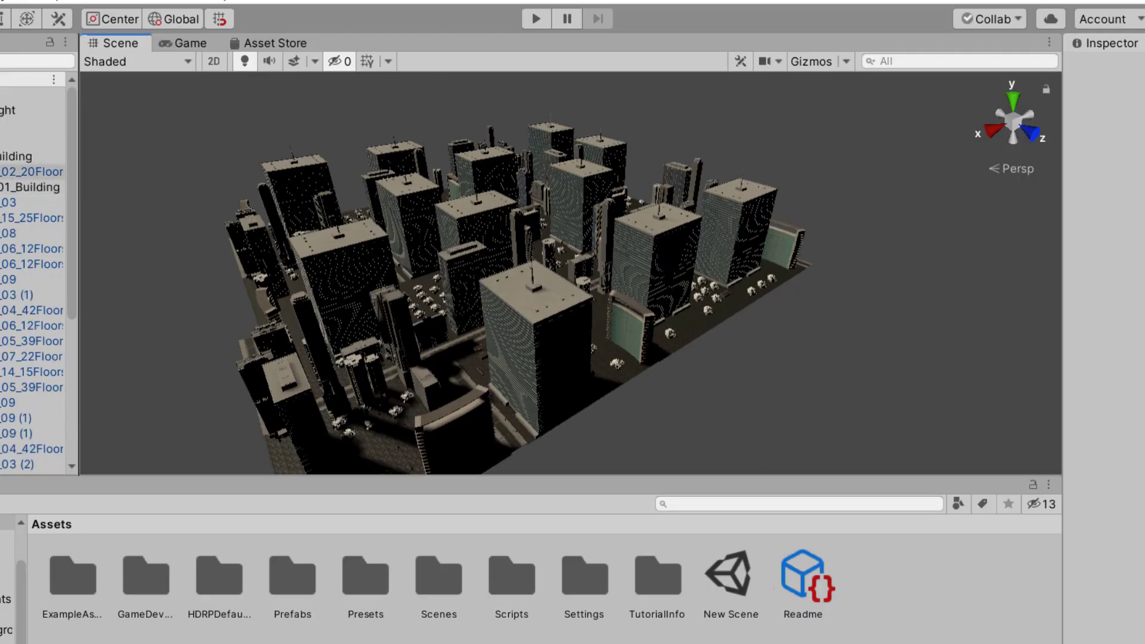
left_click(1, 125)
mouse_move(12, 230)
left_click(61, 247)
left_click_drag(589, 344, 746, 470, "alt")
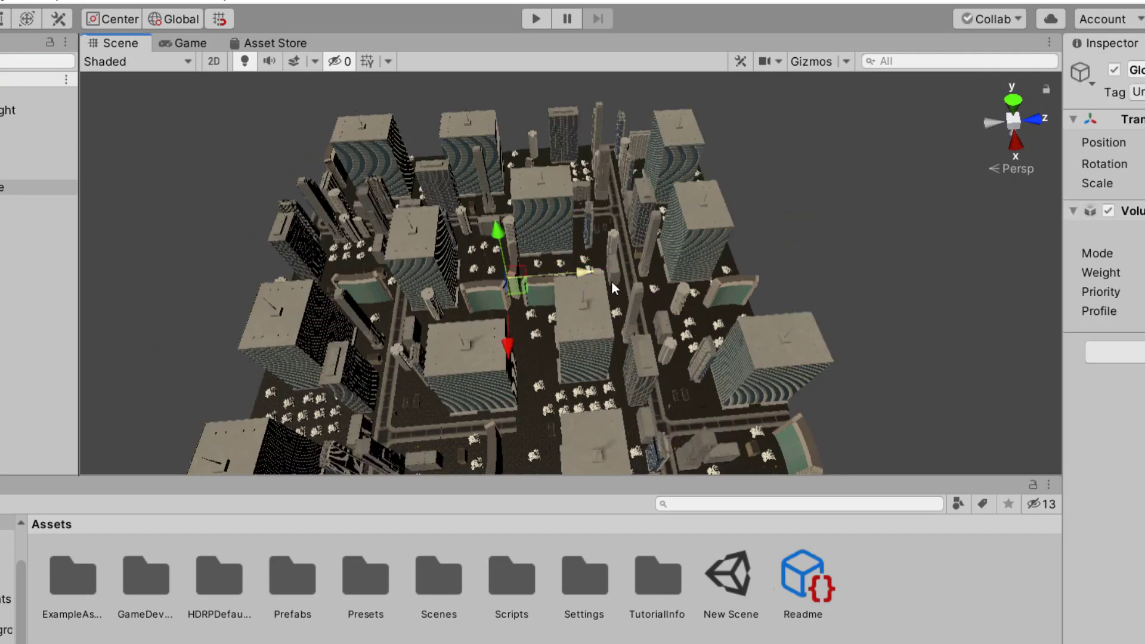
scroll(578, 276, "down", 5)
left_click_drag(618, 352, 574, 279, "alt")
Assign the HDRP default volume profile from the HDRPDefaultResources folder to the Global Volume.
double_click(230, 597)
left_click(218, 588)
left_click_drag(216, 589, 1139, 311)
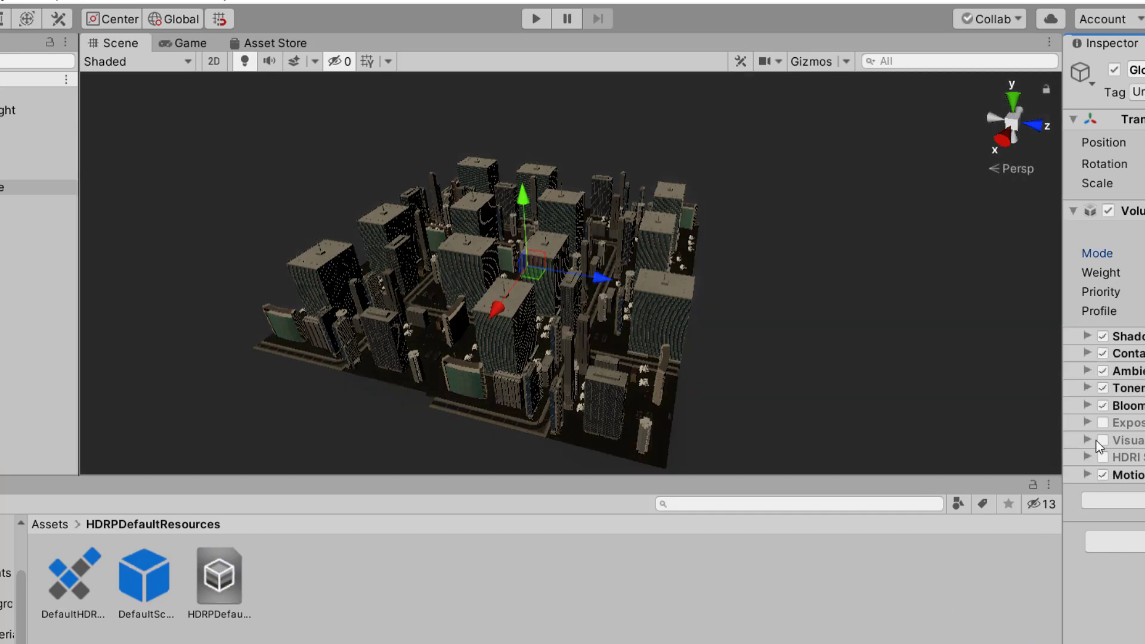
Enable the volume's Visual Environment and HDRI Sky overrides and lower the sky exposure until the city is visible.
left_click(1101, 440)
left_click(1103, 456)
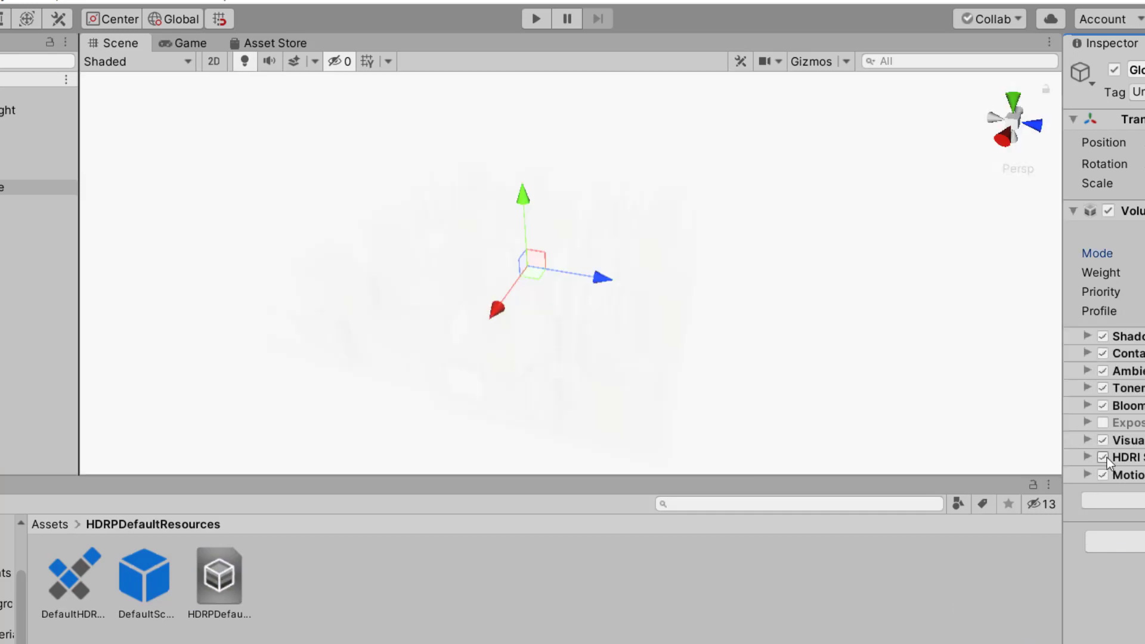
left_click(1088, 440)
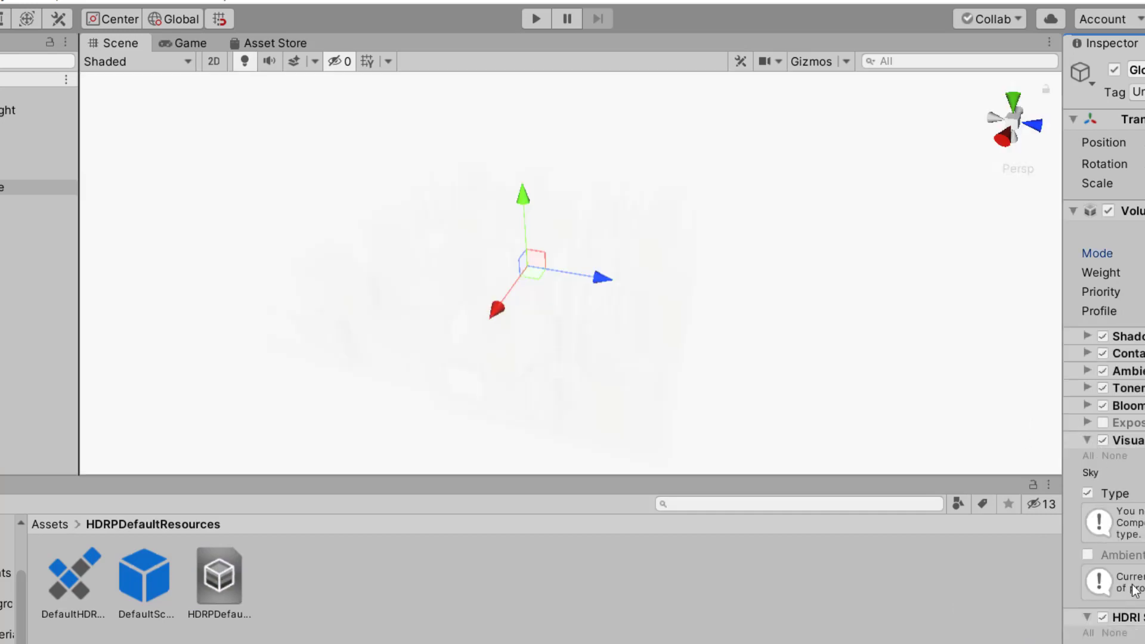
scroll(1112, 595, "down", 3)
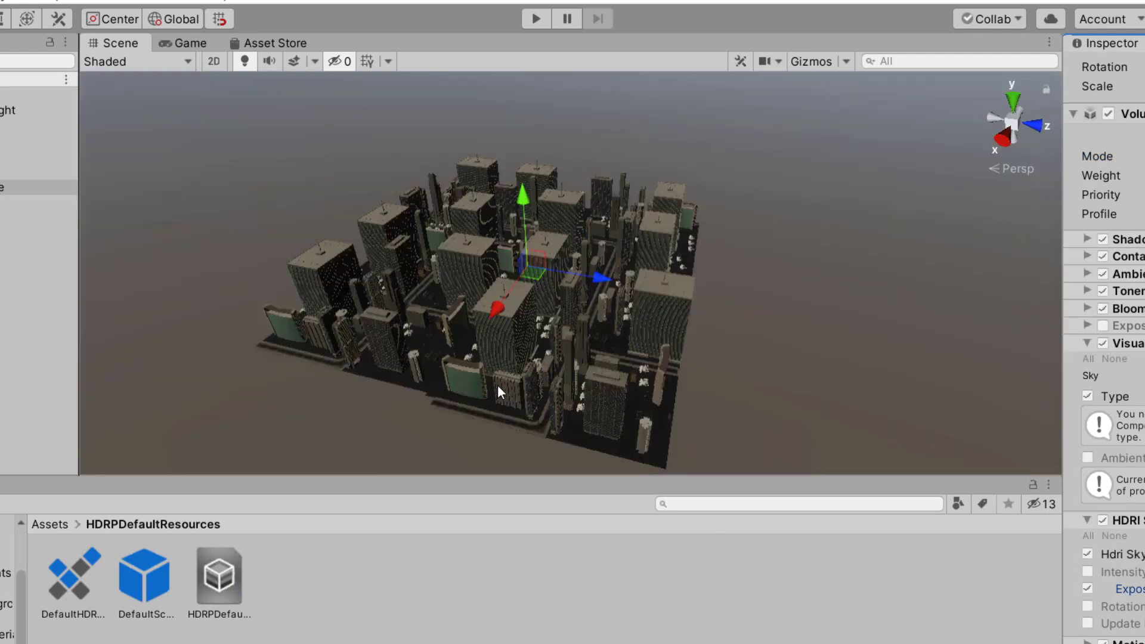
left_click_drag(498, 388, 453, 375, "alt")
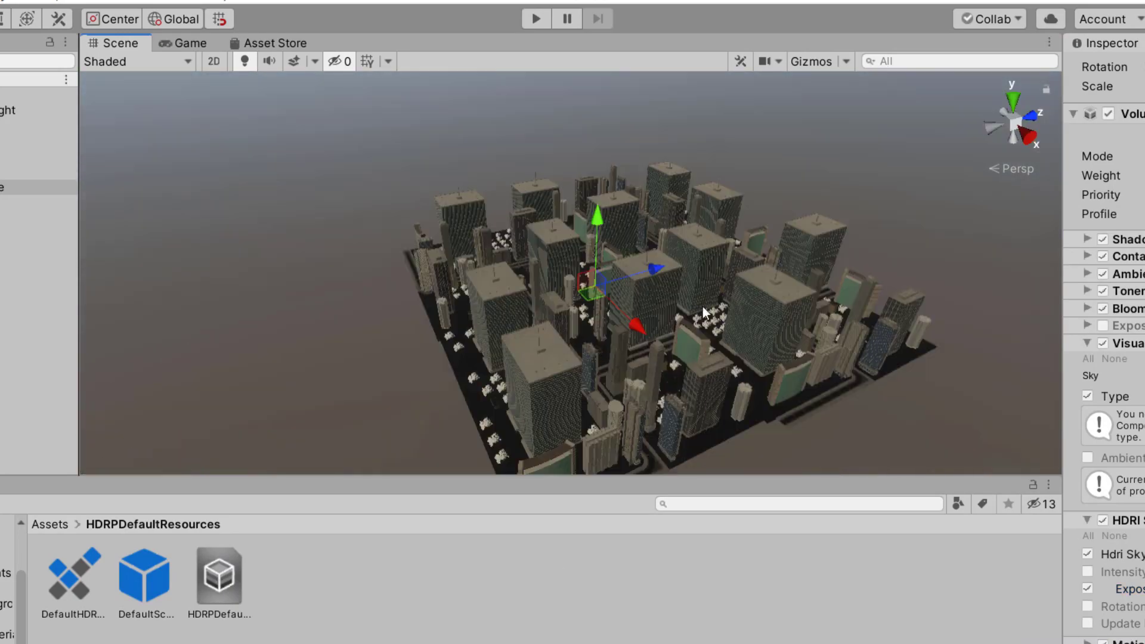
Change the sky type in the Global Volume's Visual Environment and disable the HDRI Sky override.
left_click_drag(703, 306, 723, 334, "alt")
left_click_drag(776, 496, 752, 419, "alt")
scroll(687, 361, "up", 5)
scroll(635, 245, "down", 5)
left_click_drag(635, 245, 513, 280, "alt")
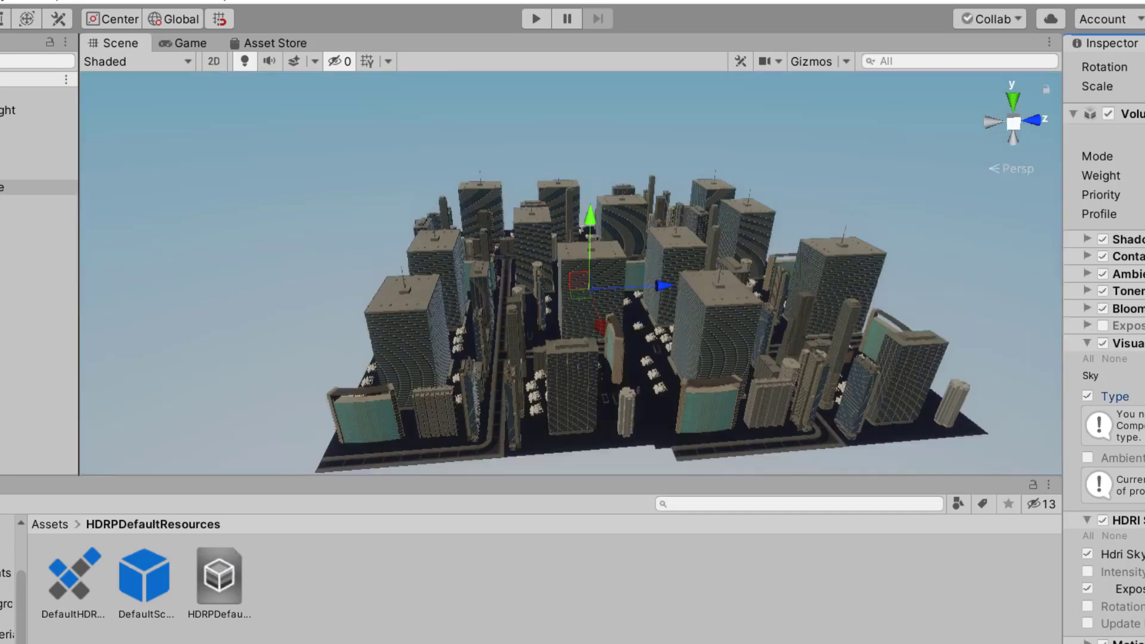
left_click(1087, 522)
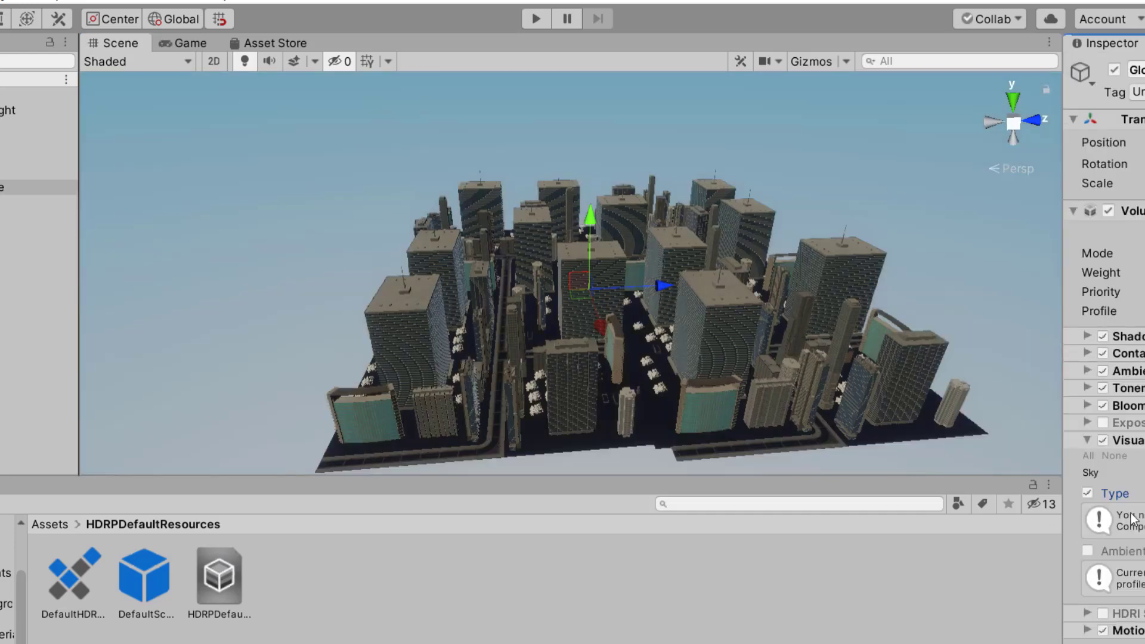
Collapse the Visual Environment settings and add a Gradient Sky override to the Global Volume.
left_click(1087, 441)
left_click(1133, 502)
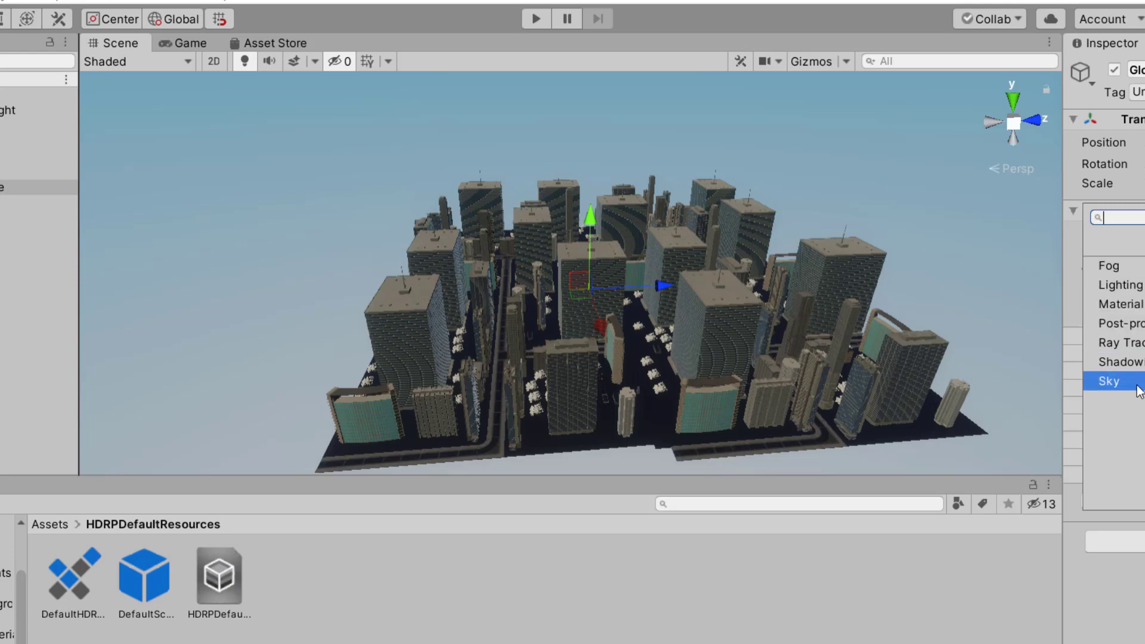
key("Return")
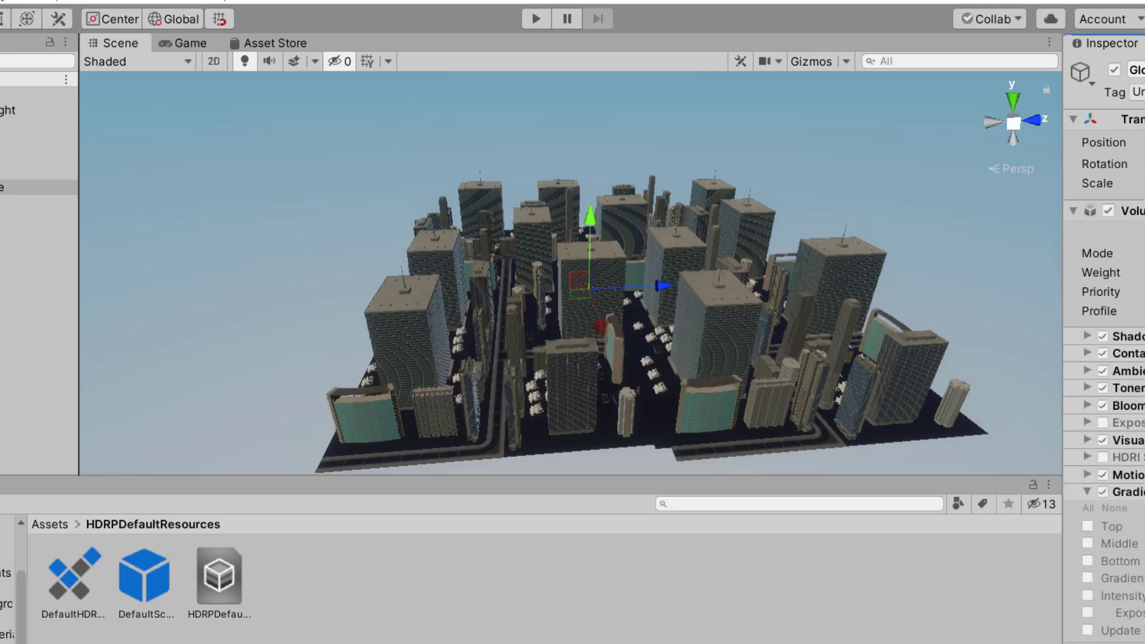
Switch back to the original city project and examine its buildings, courtyards and outer roads from above.
left_click(3, 485)
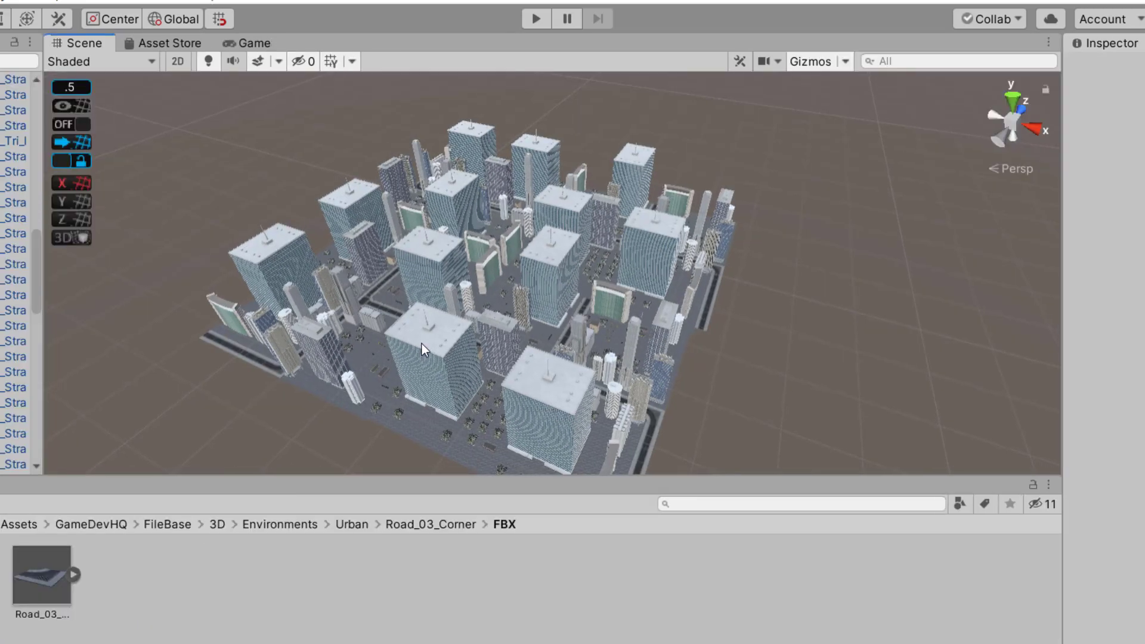
scroll(421, 343, "up", 10)
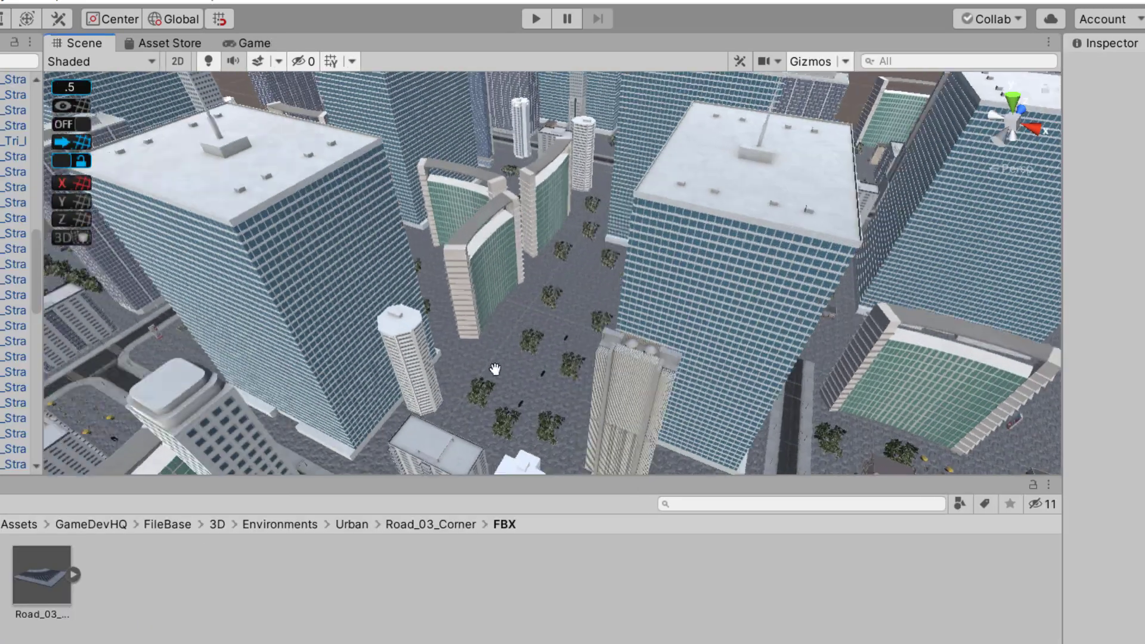
middle_click_drag(494, 370, 579, 371)
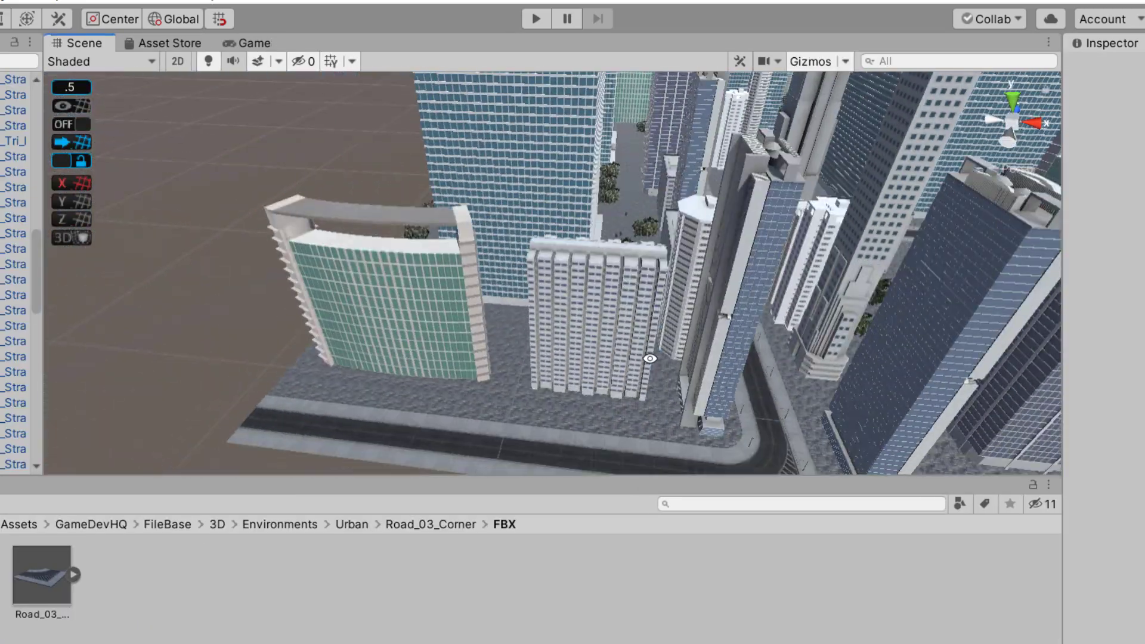
left_click(724, 256)
right_click_drag(204, 388, 582, 445)
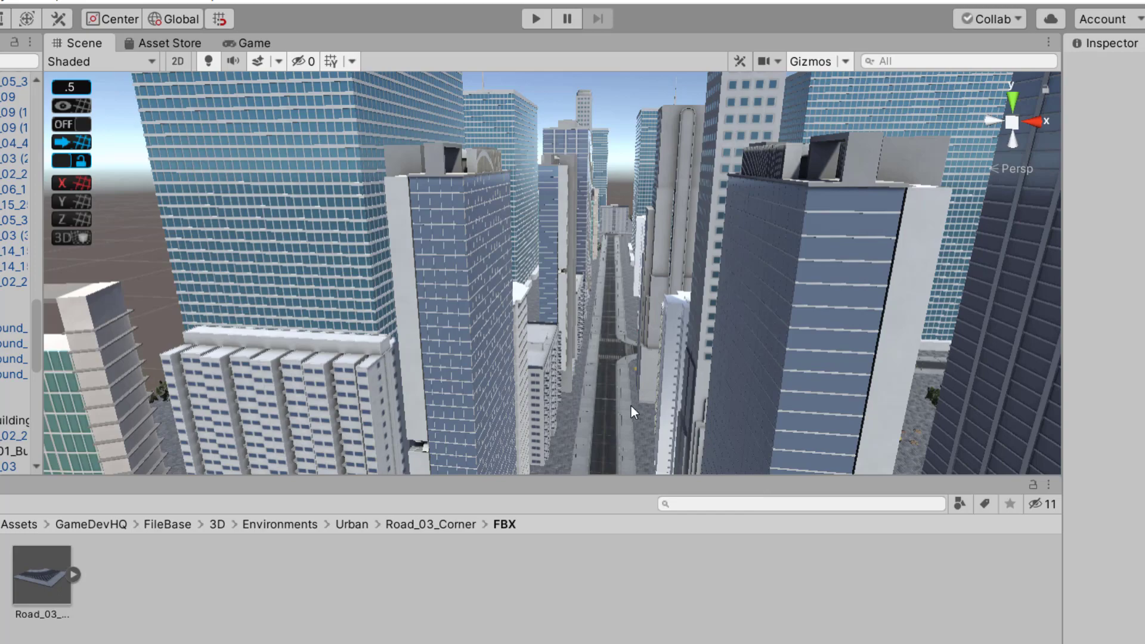
middle_click_drag(631, 406, 572, 451)
scroll(568, 399, "down", 6)
scroll(540, 384, "up", 7)
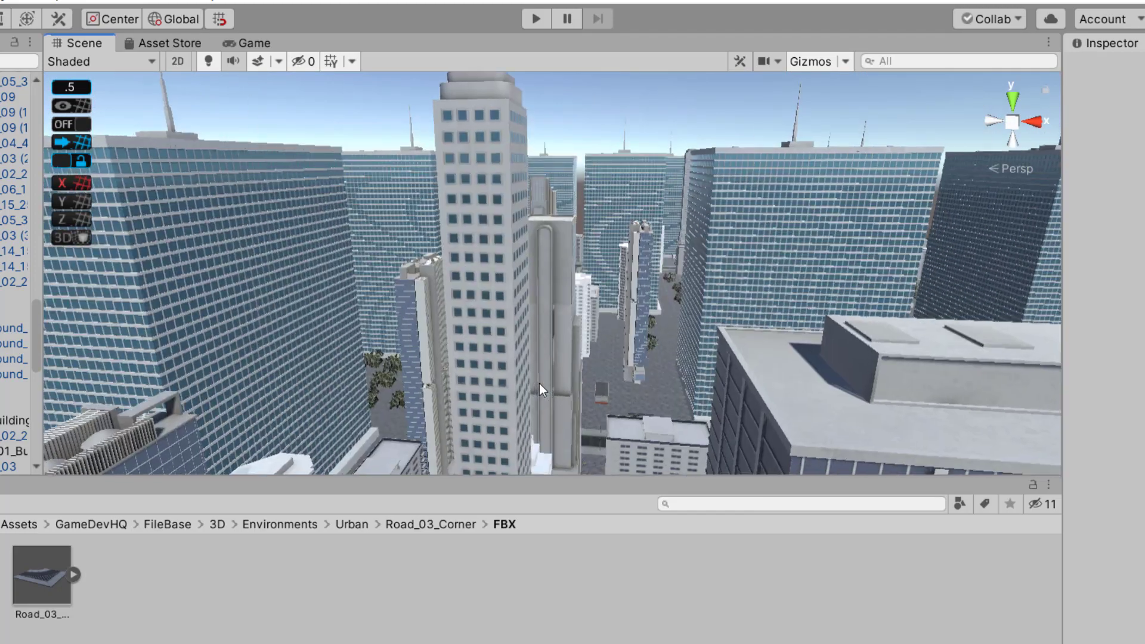
scroll(539, 384, "down", 4)
middle_click_drag(540, 384, 755, 426)
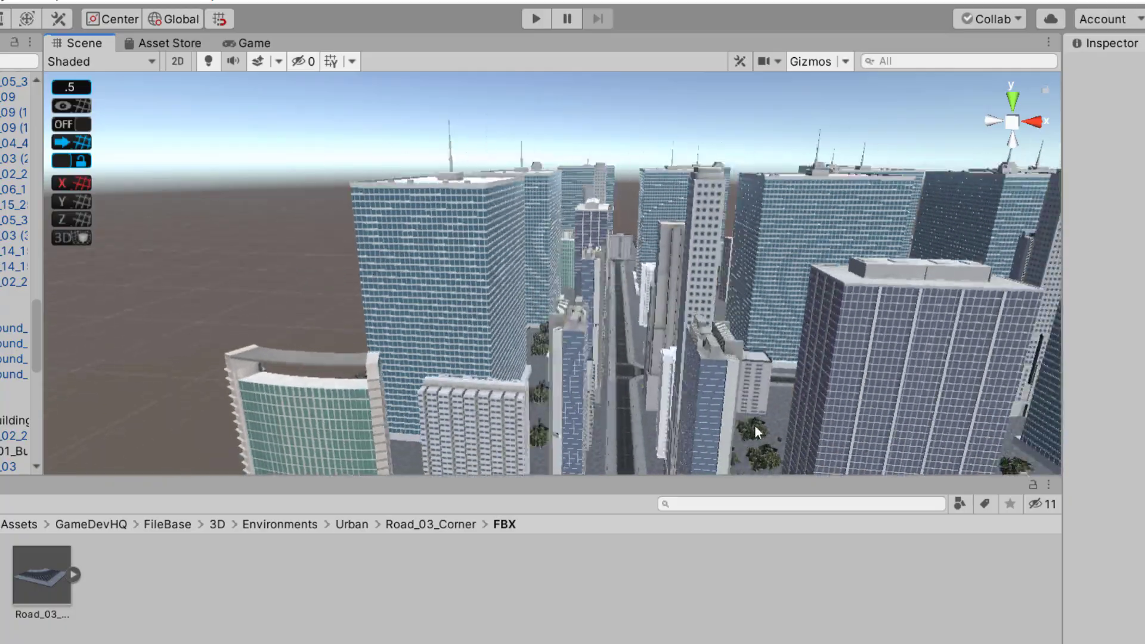
Examine the city along the long straight road, moving between the towers toward the far blocks.
scroll(755, 431, "up", 8)
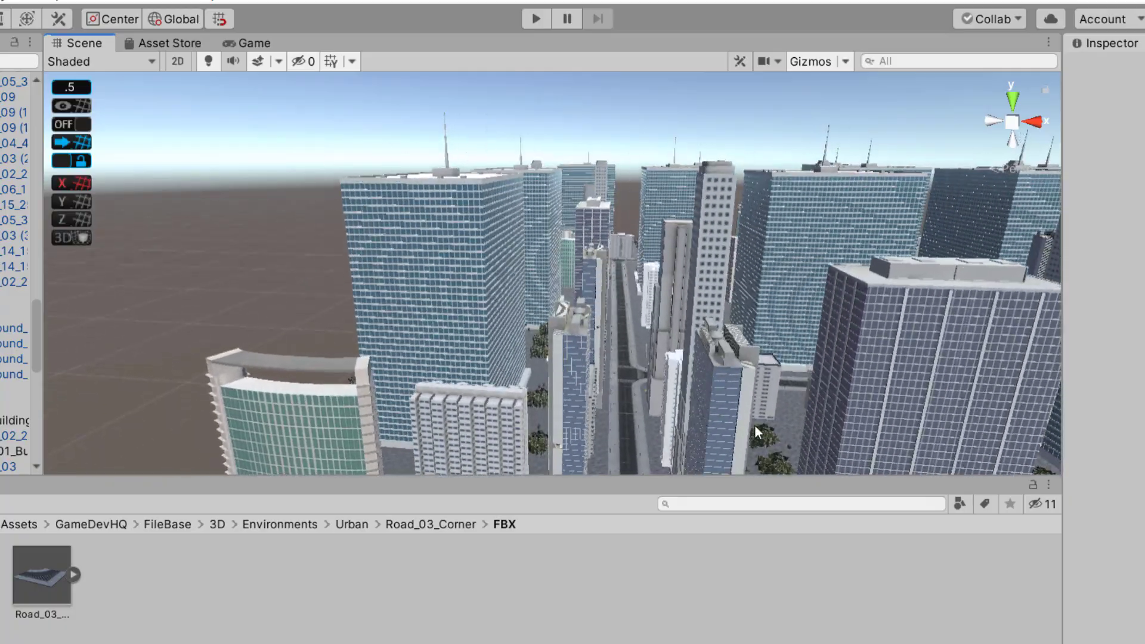
scroll(756, 426, "up", 10)
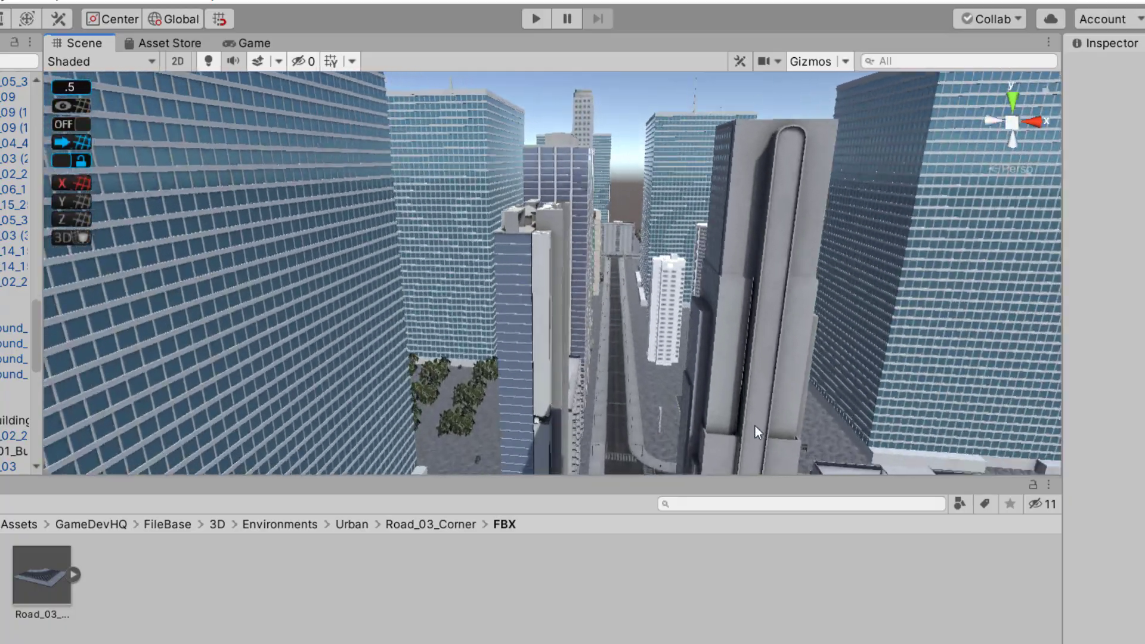
scroll(756, 425, "up", 10)
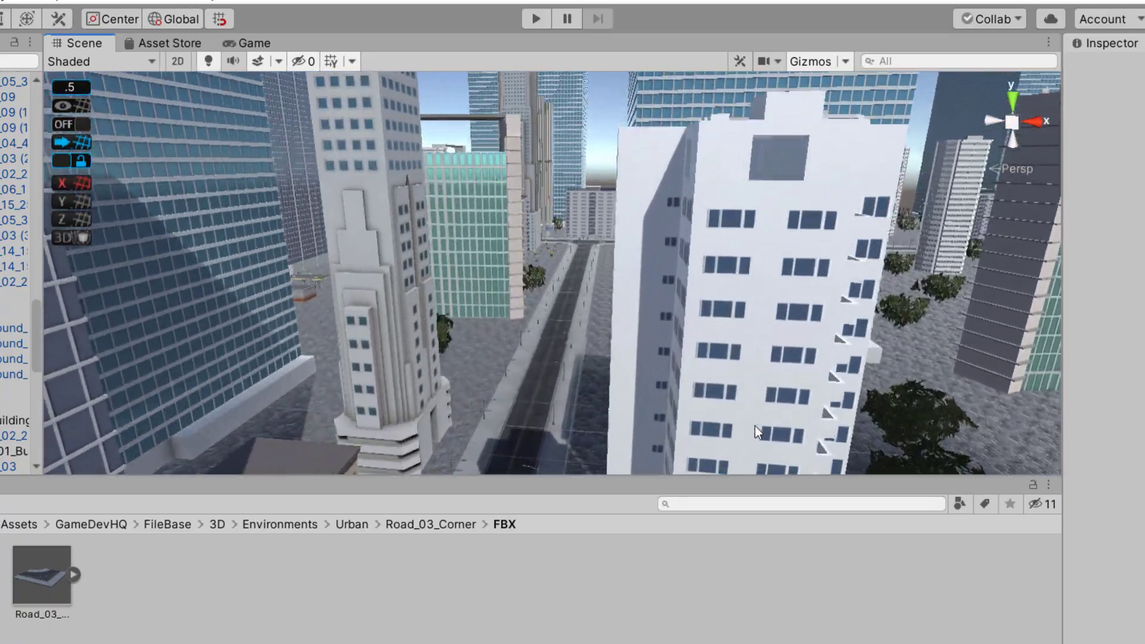
scroll(755, 426, "up", 10)
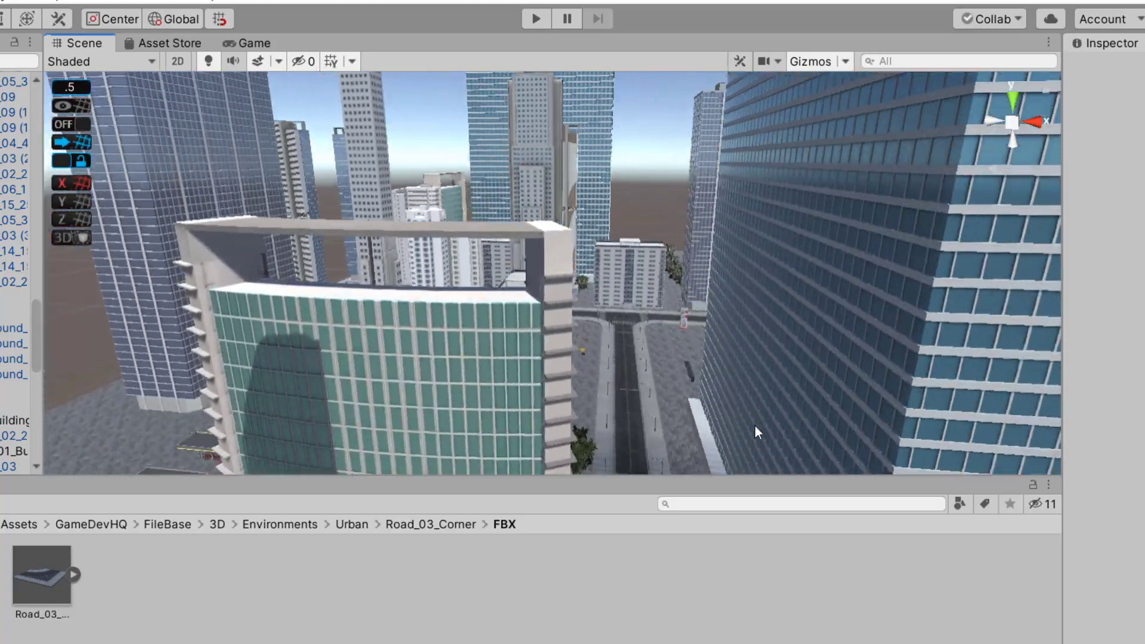
scroll(755, 426, "up", 10)
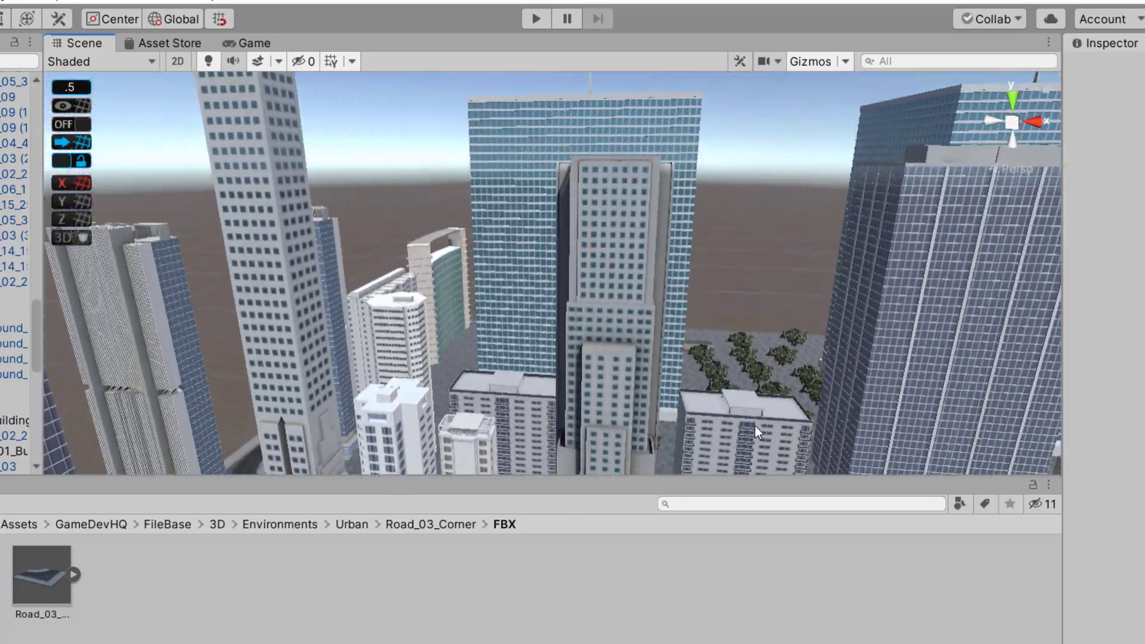
scroll(756, 426, "up", 10)
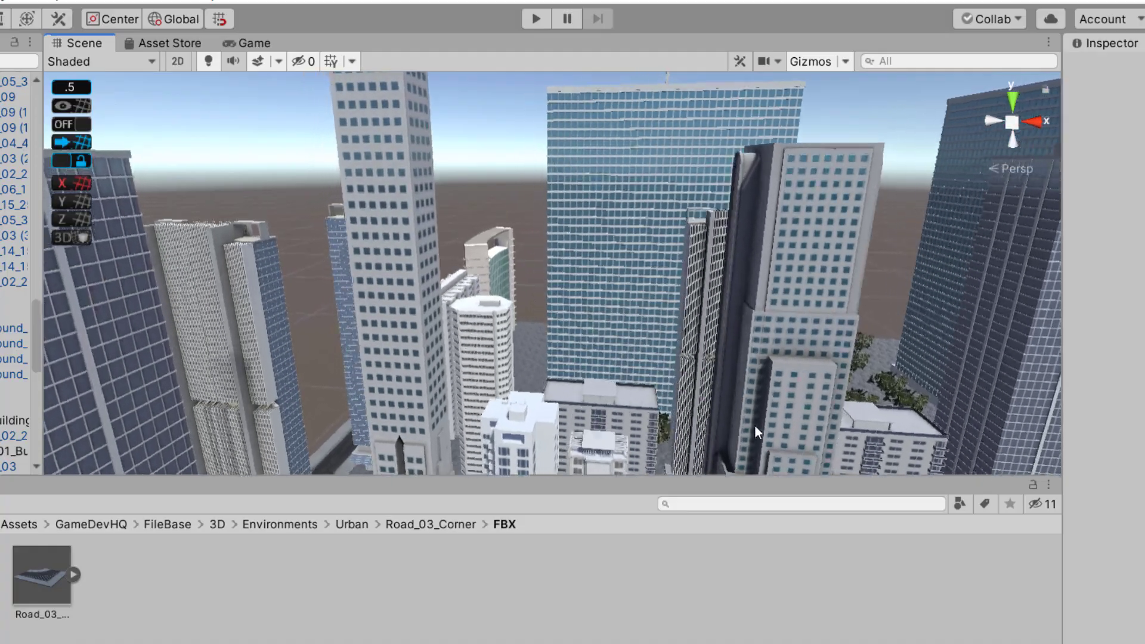
scroll(755, 426, "up", 8)
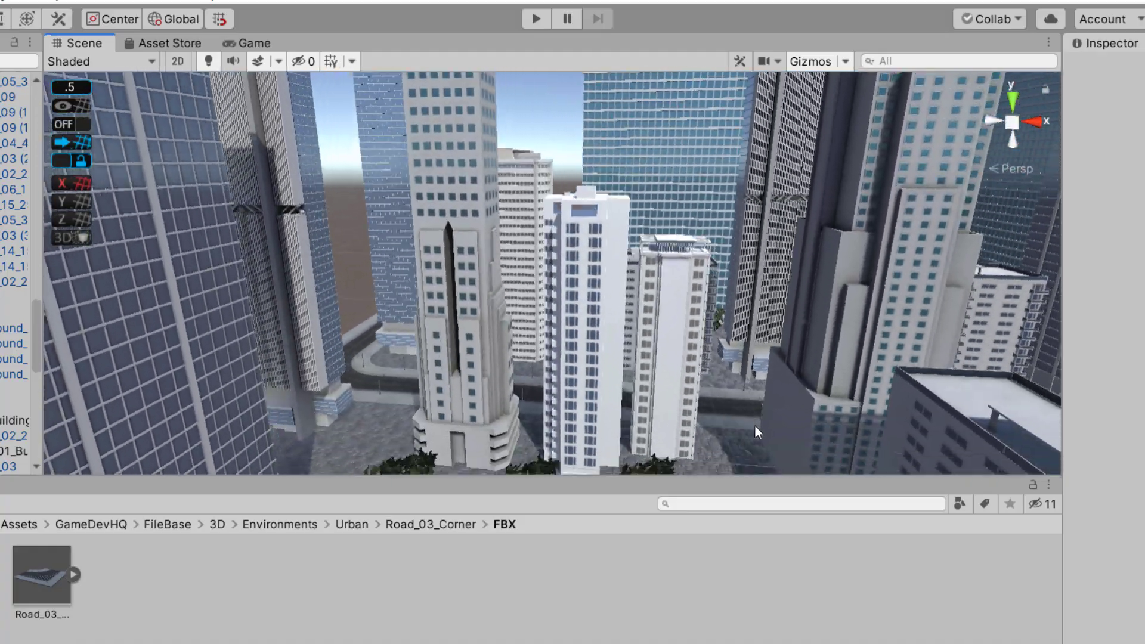